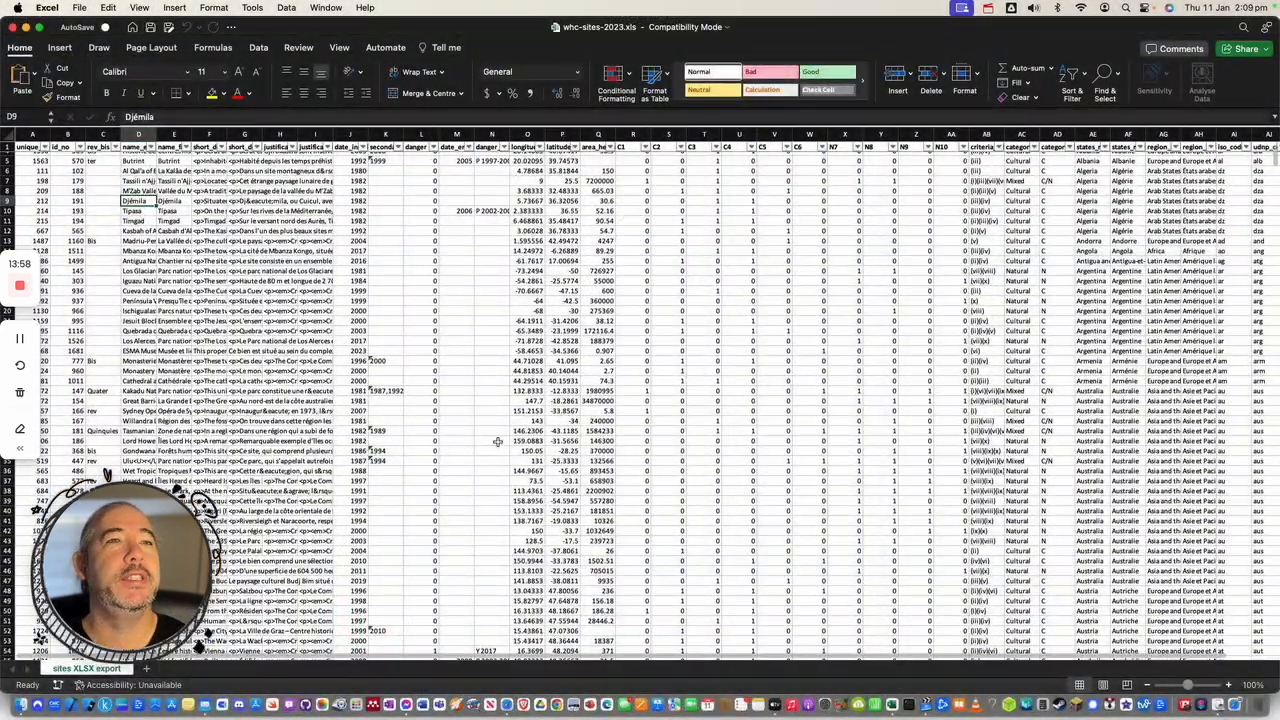
Switch to ChatGPT and ask it to map the attached whc-sites-2023.xls world heritage sites, segmented appropriately, in a zoomable, movable HTML file.
scroll(497, 441, "down", 10)
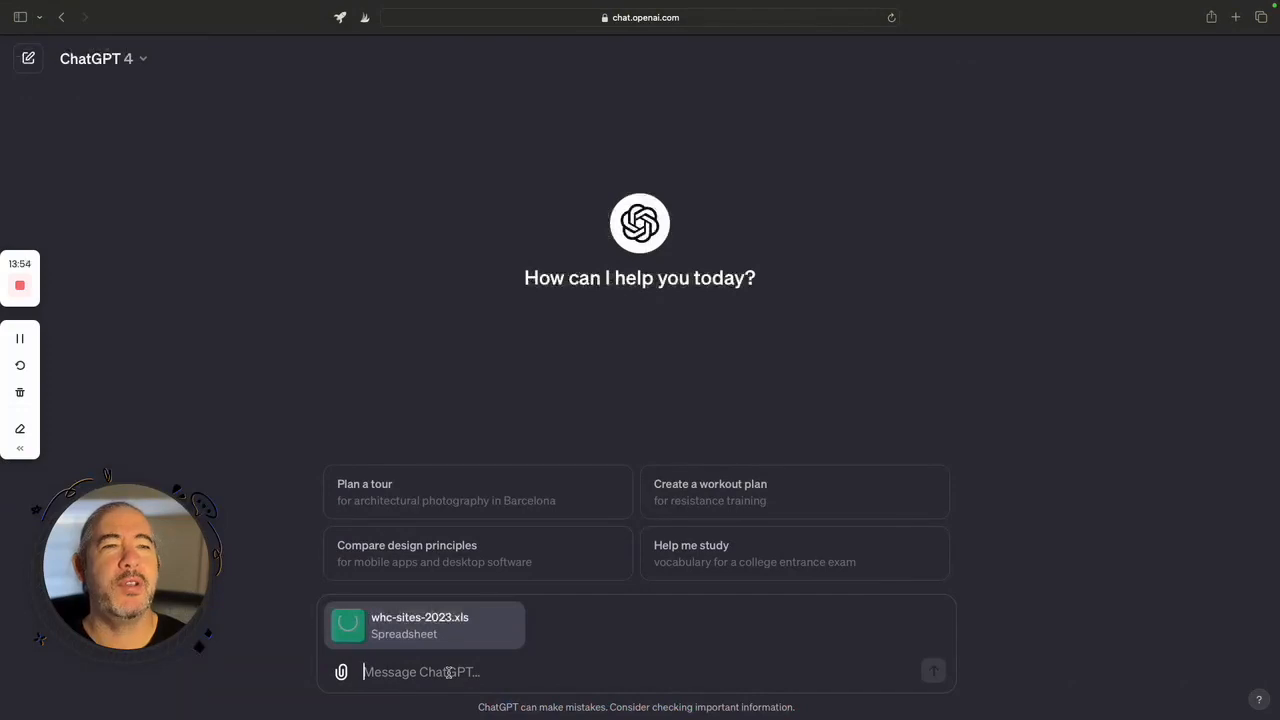
type("here is a list of world heritage sites in a")
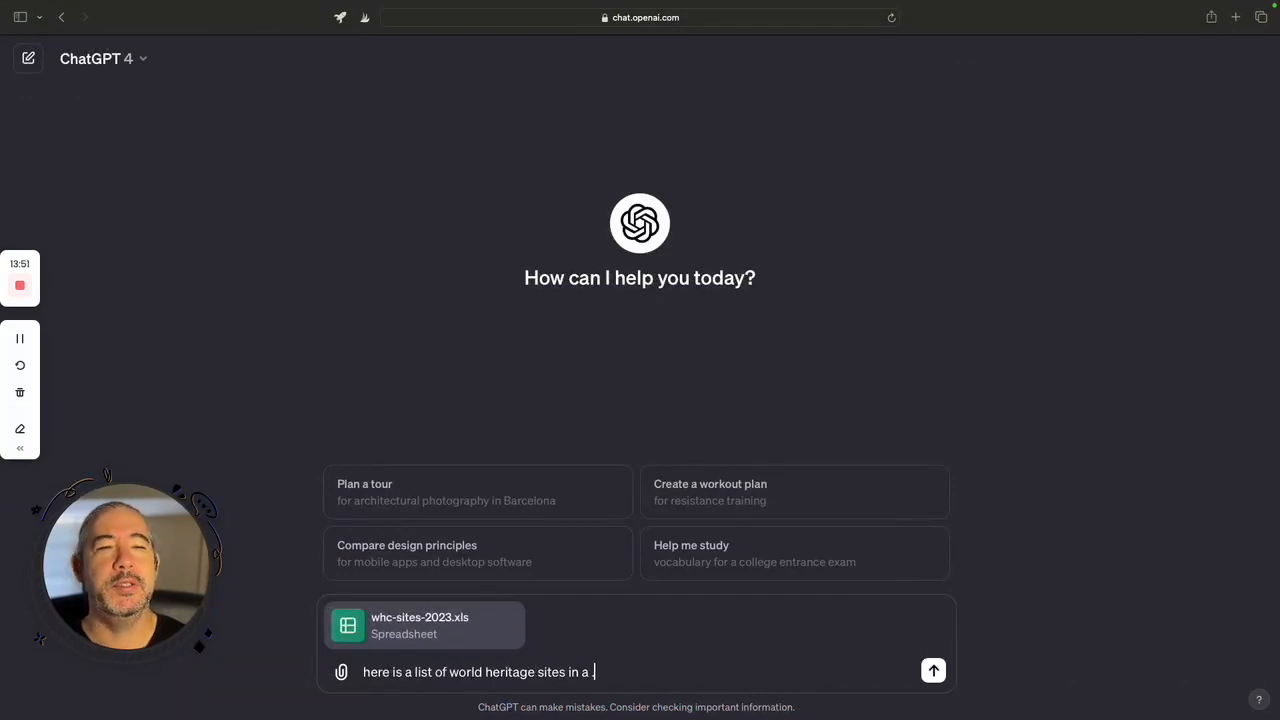
type(" .csv file.  Take this information")
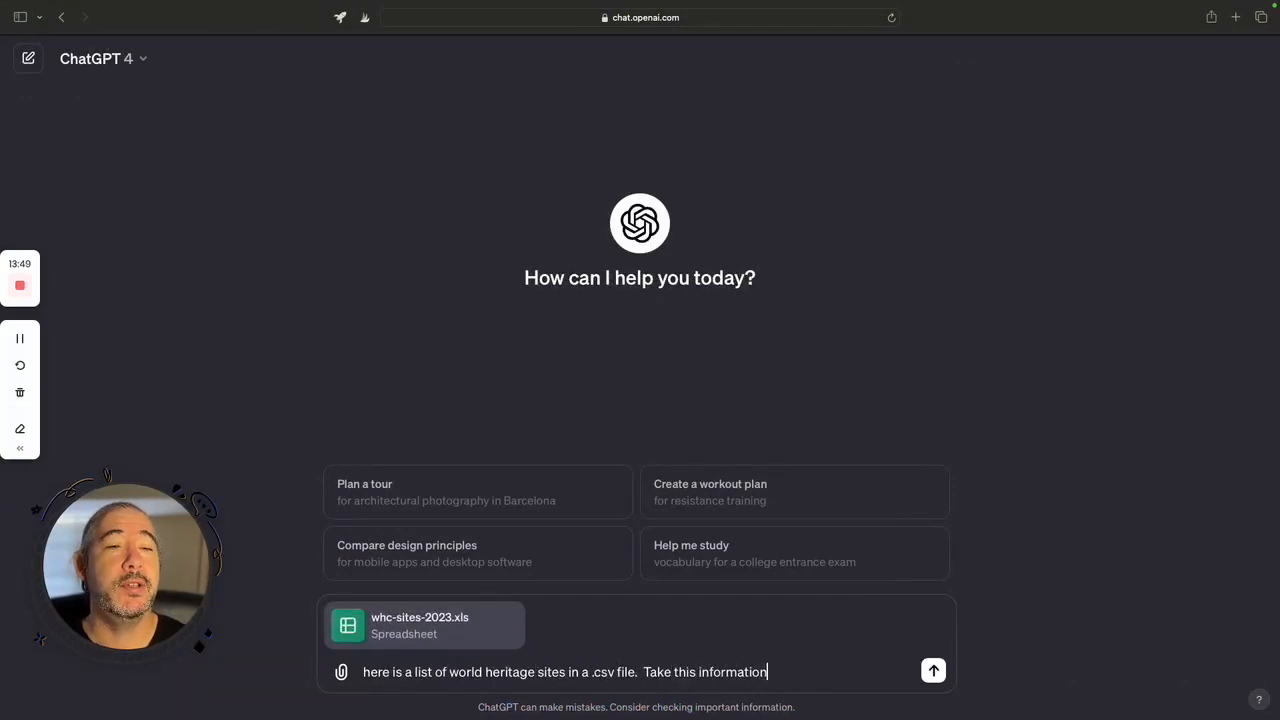
type(" and map a map with sites marked on it, ")
type("segment appropriately.  ")
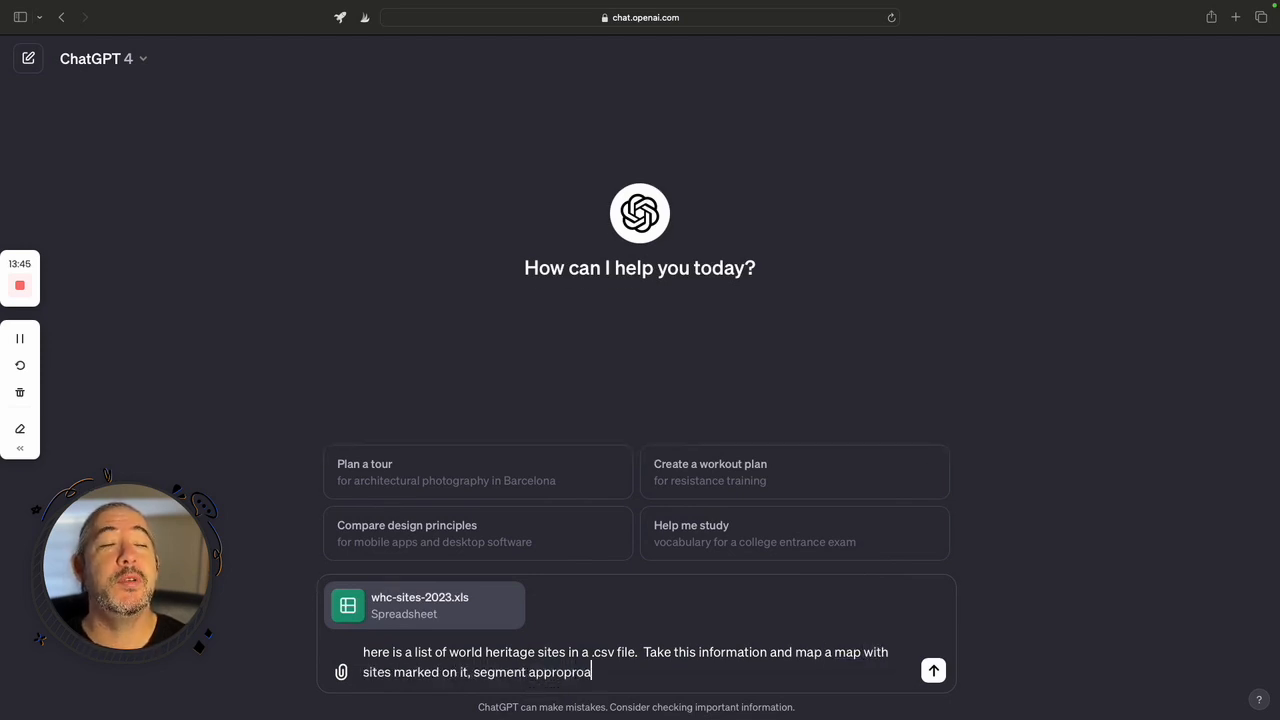
type("Put the ma")
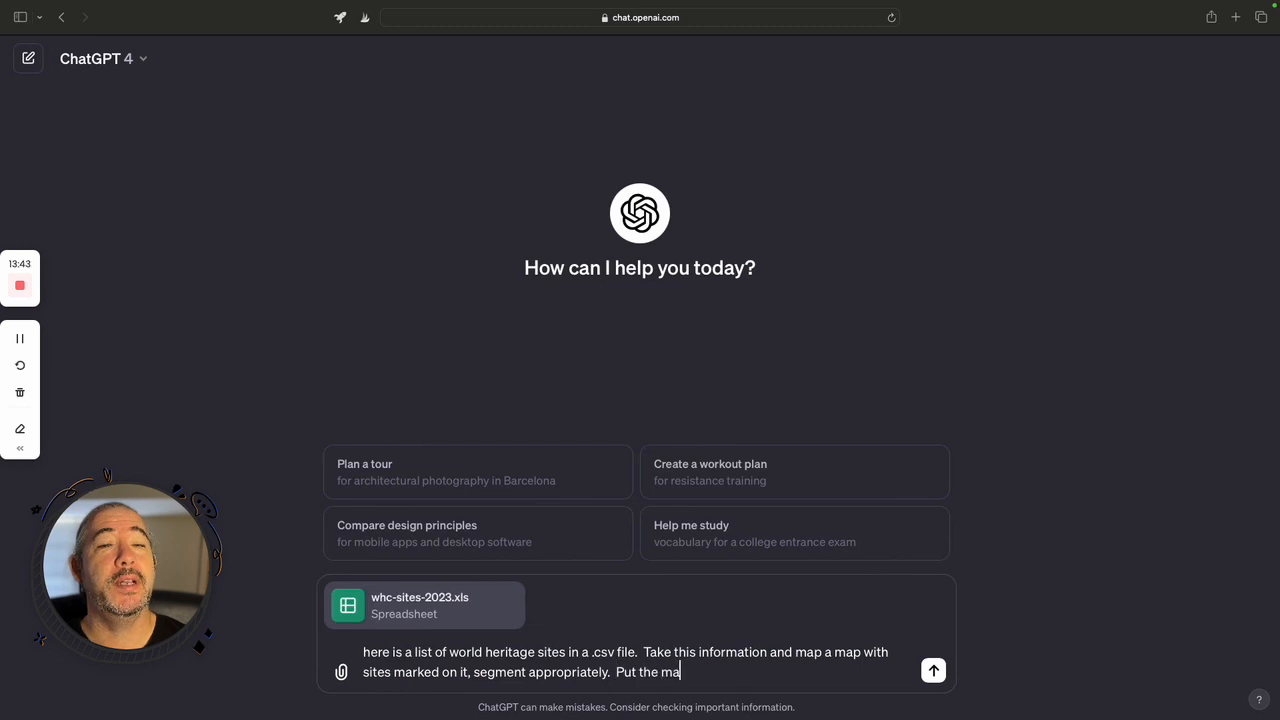
type("p in a html file so I can zoom and move around it easily.")
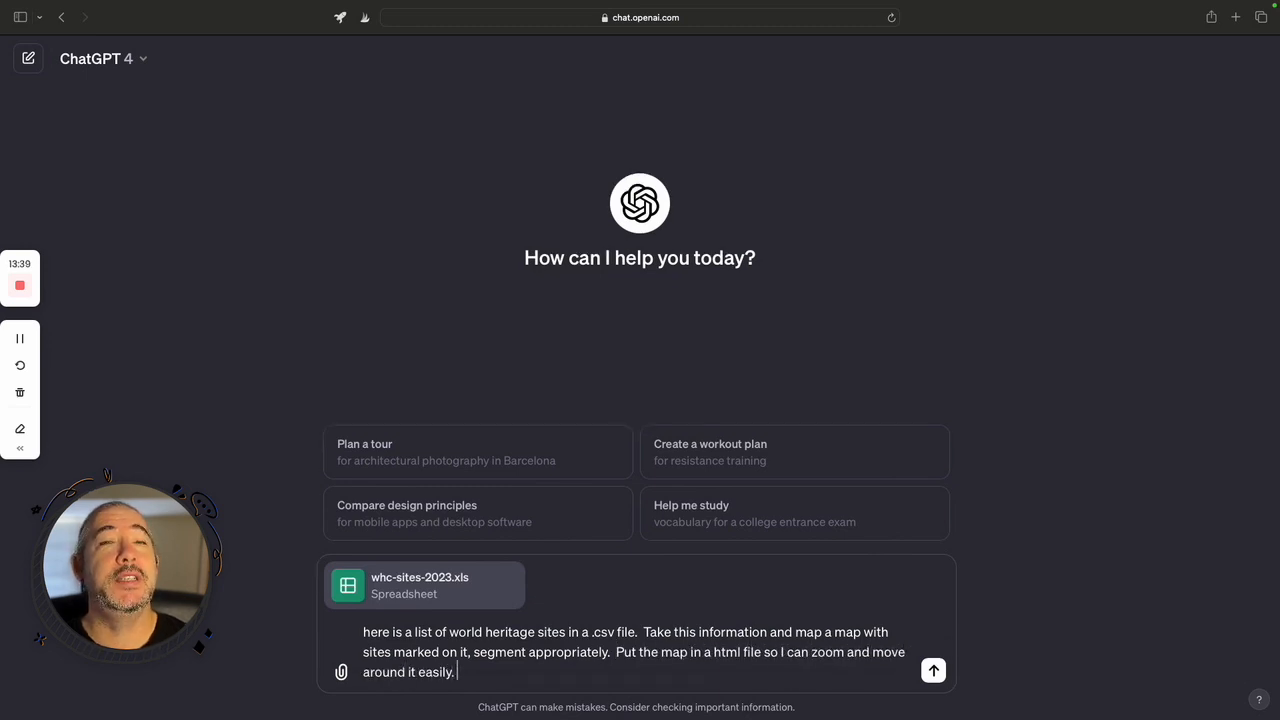
key("Return")
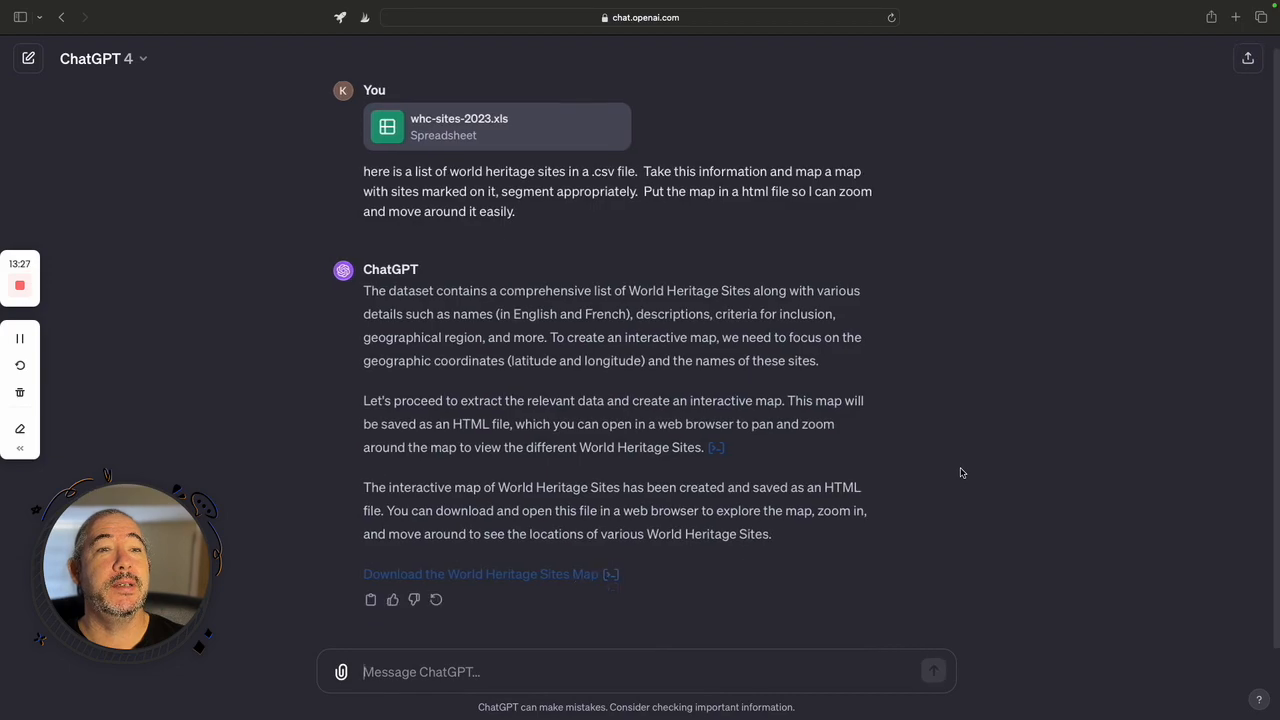
Download the World Heritage Sites map from the reply and open world_heritage_sites_map.html in the browser.
left_click(571, 577)
left_click(1187, 17)
double_click(1150, 80)
left_click(627, 463)
Explore the site markers on the world map, from Europe across to North and Central America.
scroll(627, 463, "up", 10)
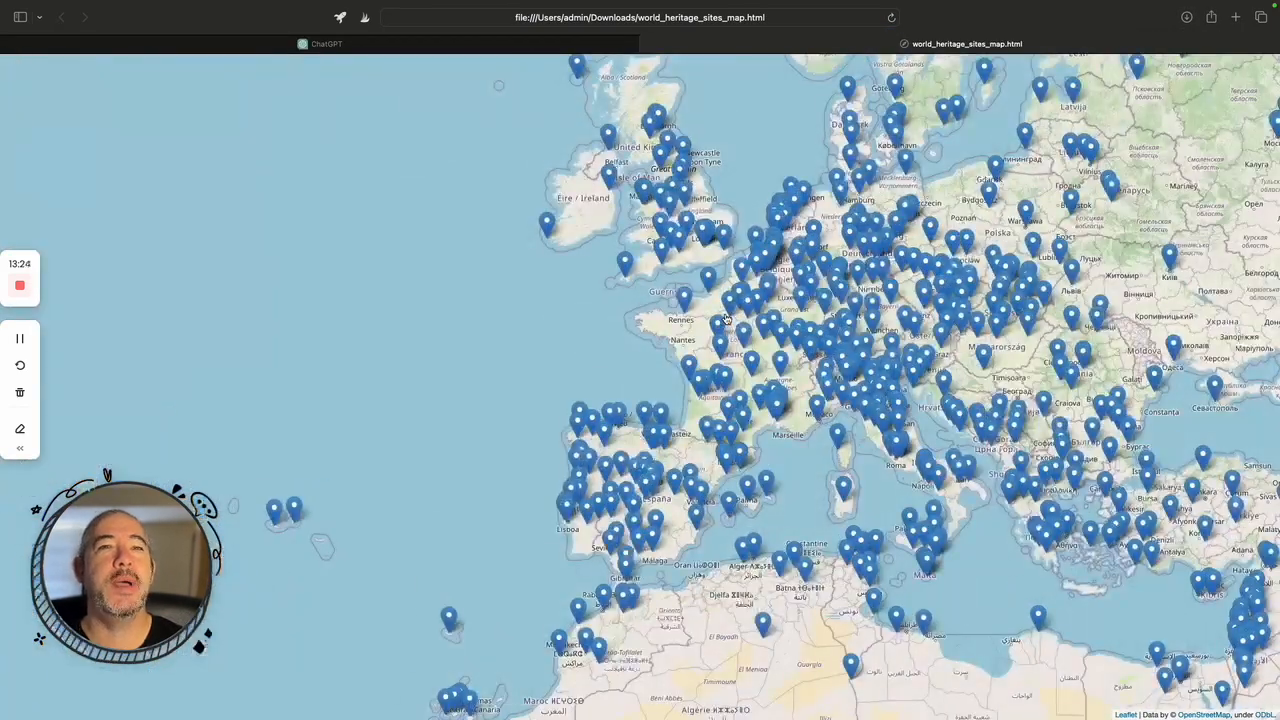
left_click(733, 310)
left_click(734, 312)
left_click(726, 176)
left_click_drag(320, 398, 850, 381)
left_click_drag(509, 420, 786, 420)
scroll(781, 436, "down", 3)
left_click_drag(663, 463, 739, 446)
left_click(625, 392)
left_click(626, 437)
left_click(629, 492)
left_click(686, 563)
mouse_move(686, 563)
left_mouse_down()
mouse_move(1143, 475)
mouse_move(1128, 457)
left_mouse_up()
left_click_drag(617, 567, 653, 446)
left_click(661, 379)
left_click(661, 379)
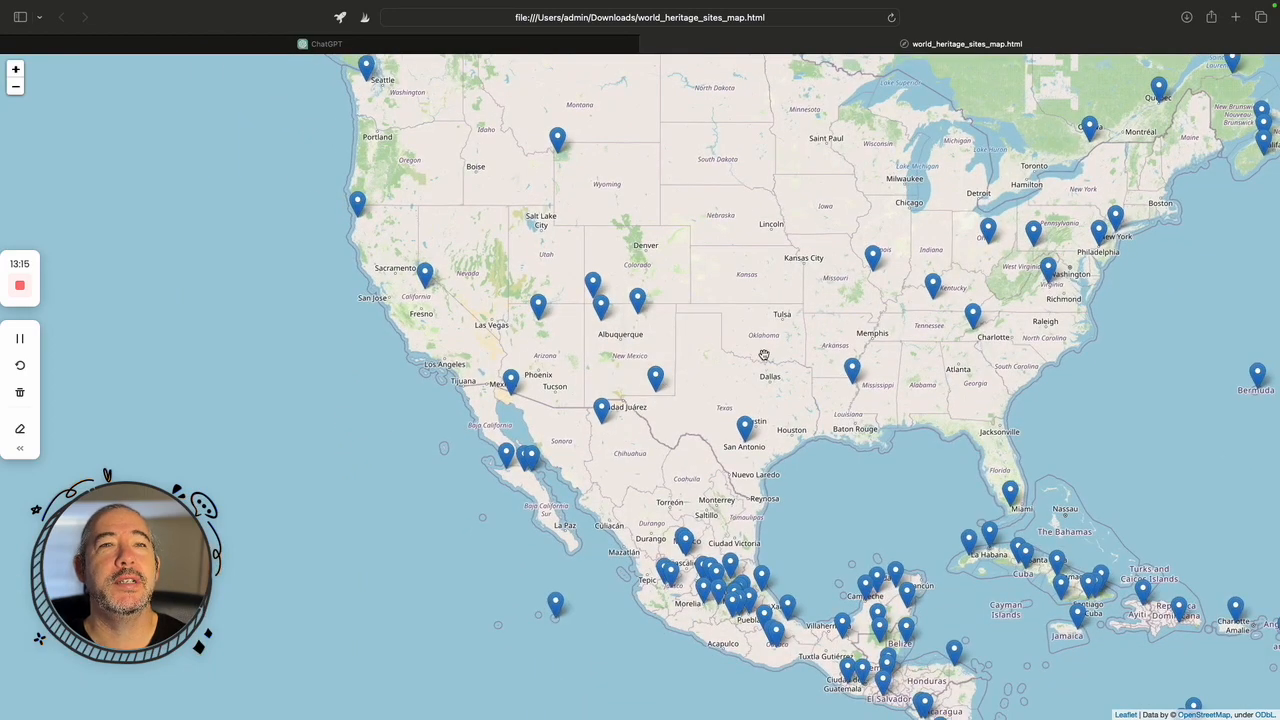
Return to the ChatGPT conversation and begin a message asking to refine the map to be more informative at a quick glance, introducing the following changes.
left_click(481, 44)
left_click(423, 666)
type("That is gre")
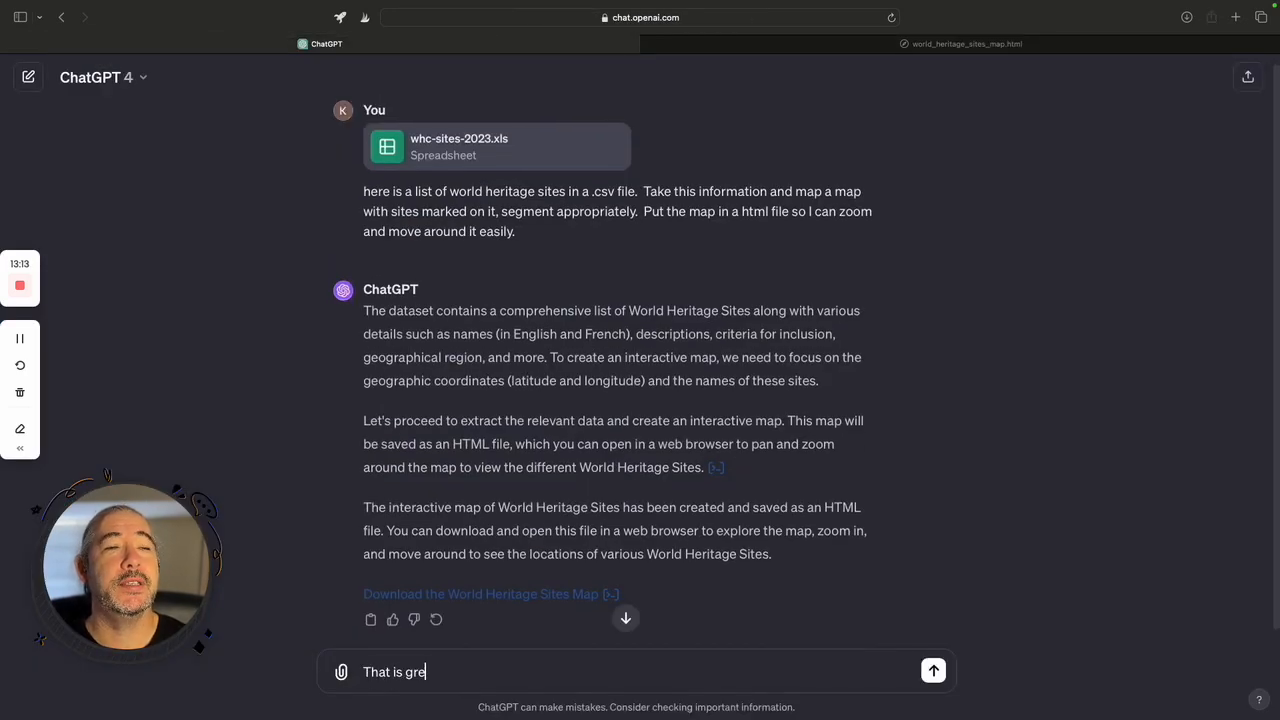
type("at,  can we refine the map to make it m")
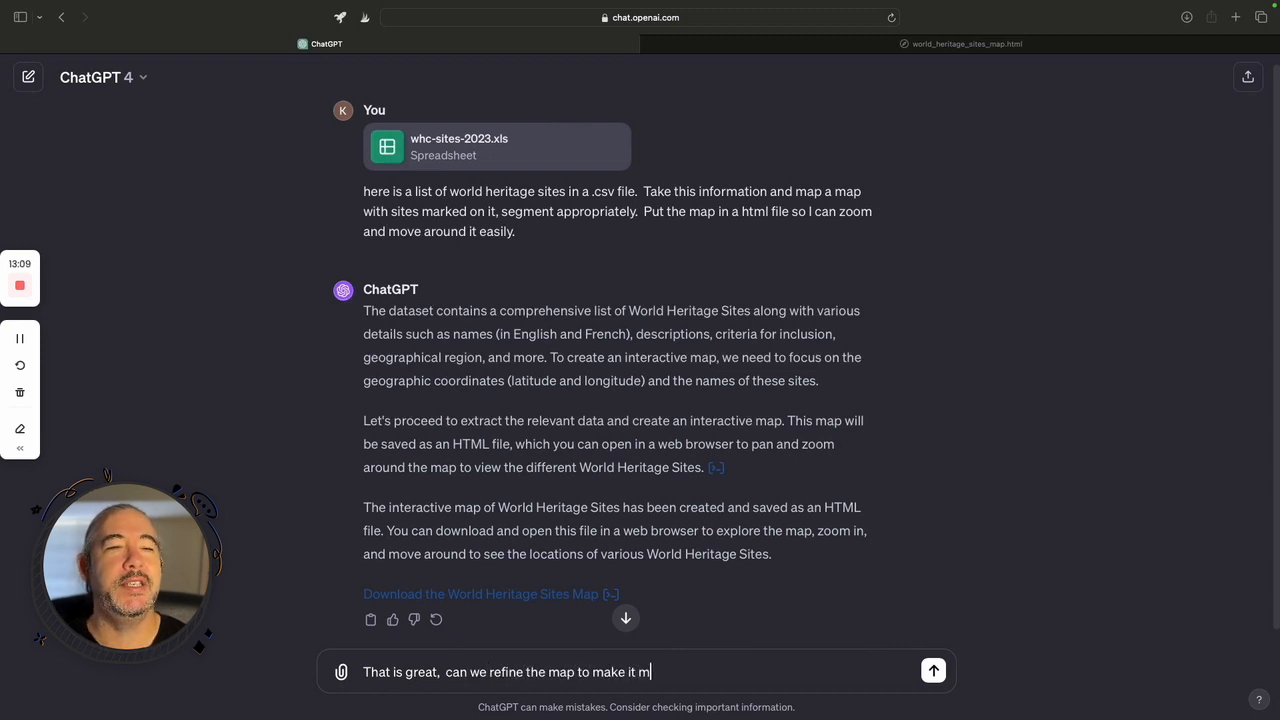
type("ore informative at a quick glance.  ")
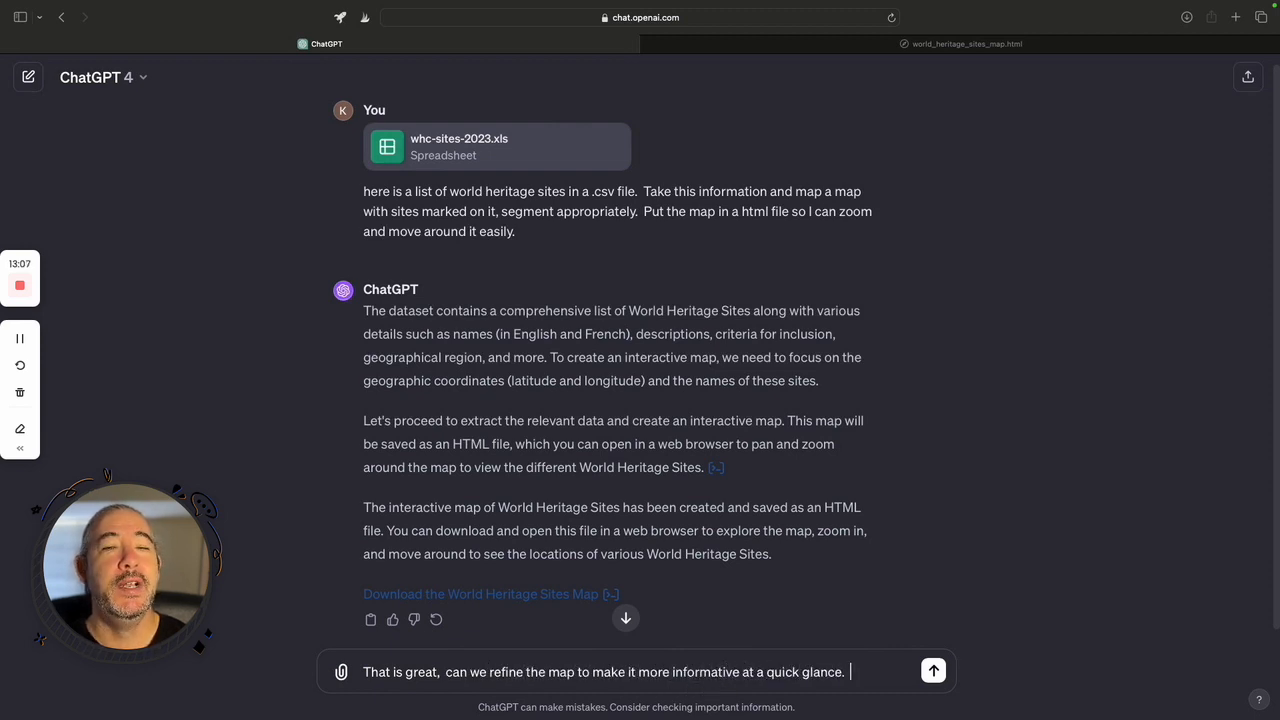
type("With the map make the following changes.")
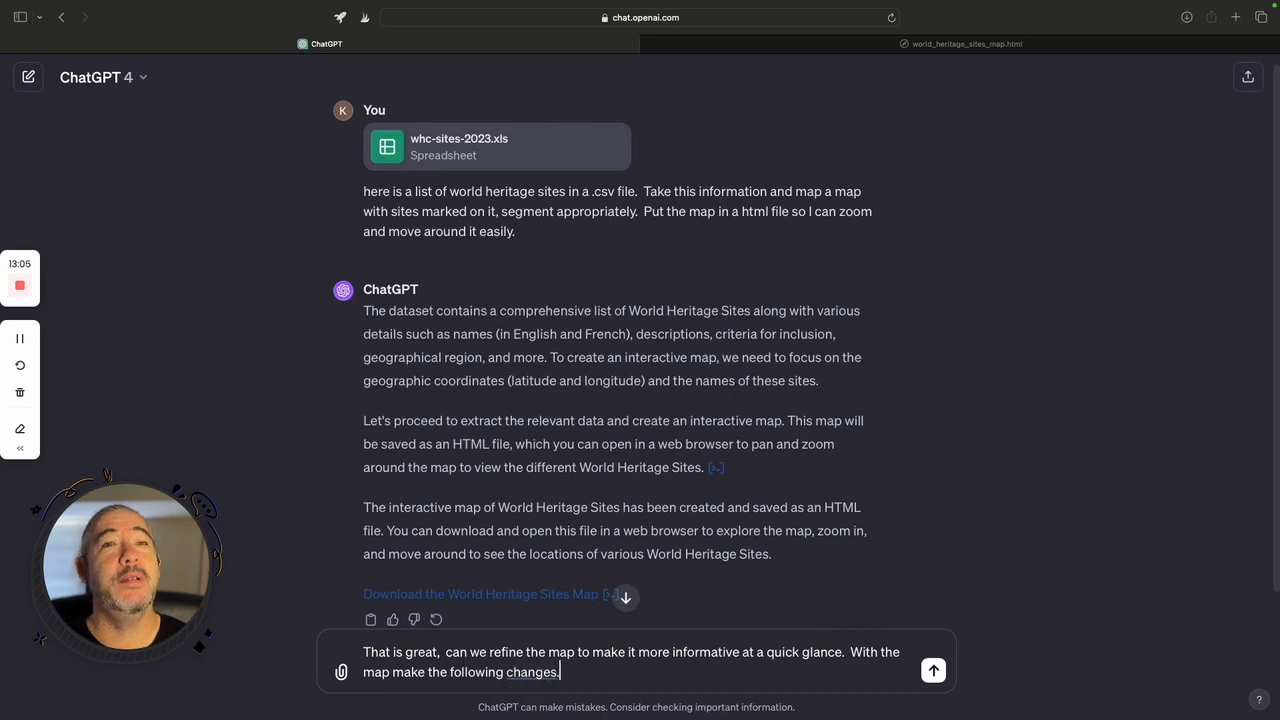
key("shift+Return")
key("shift+Return")
Add colour coding of the heritage markers to the request, green for natural, red for cultural and purple for mixed, and send it.
type("Lets colour code the heritage")
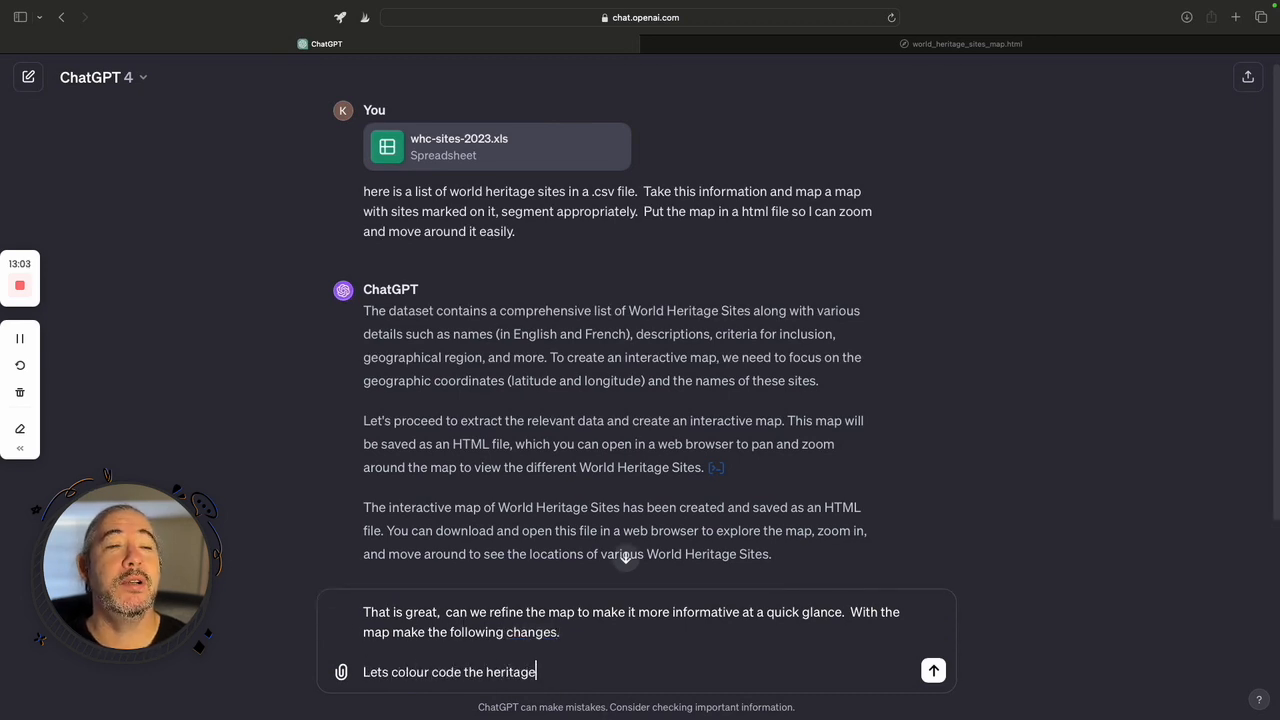
type(" markers:")
key("shift+Return")
type("free for natural sites")
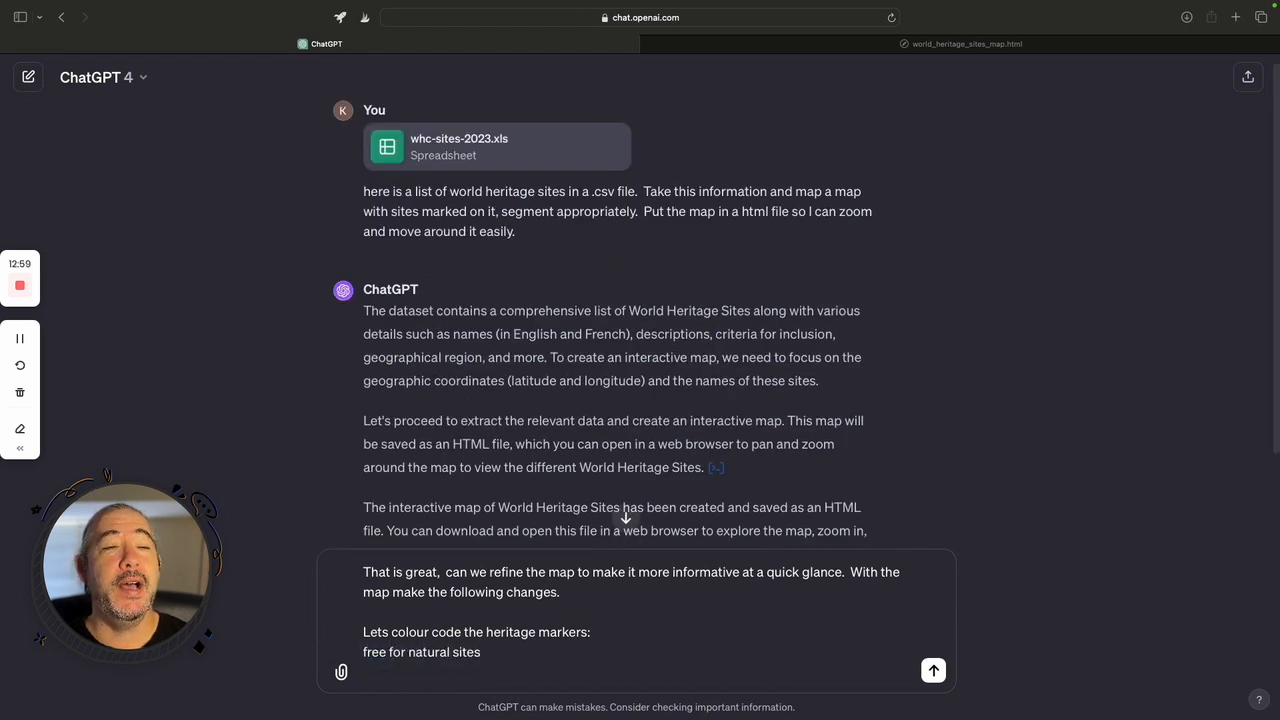
key("alt+Left")
key("BackSpace")
key("BackSpace")
key("BackSpace")
key("BackSpace")
key("BackSpace")
type("green")
key("super+Right")
key("shift+Return")
type("red for cultural")
key("shift+Return")
type("purple for mix")
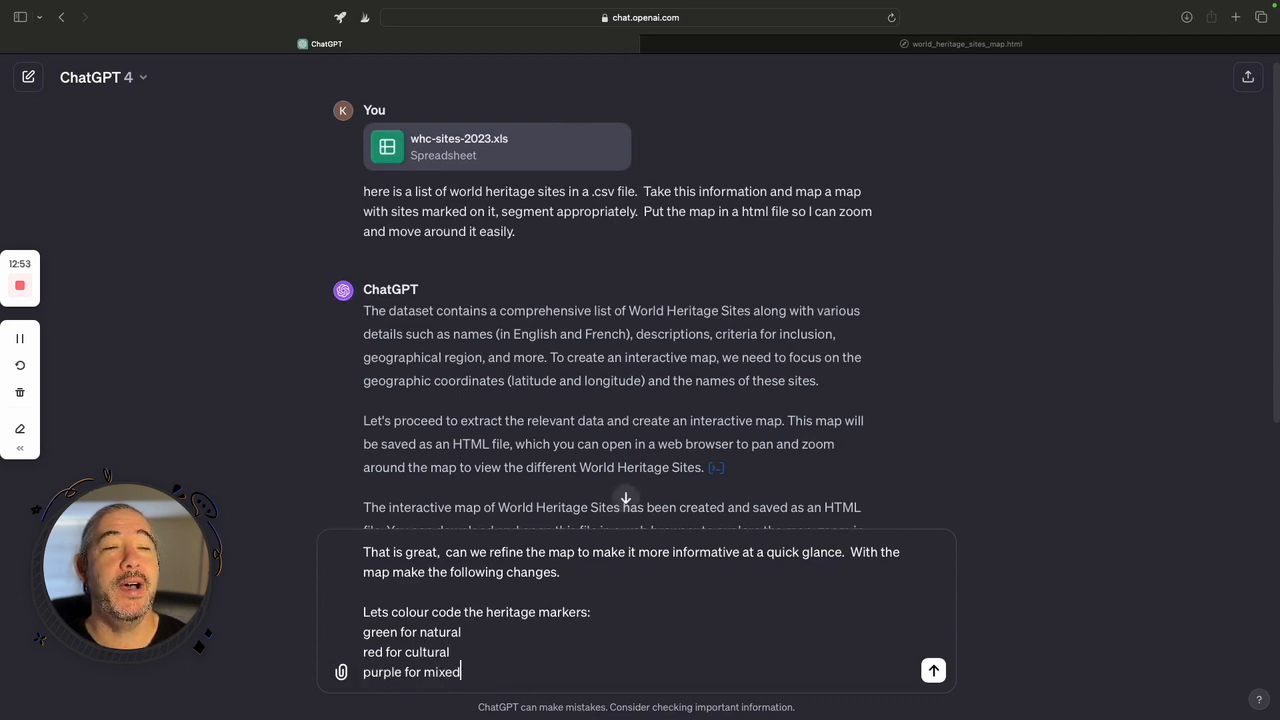
key("Return")
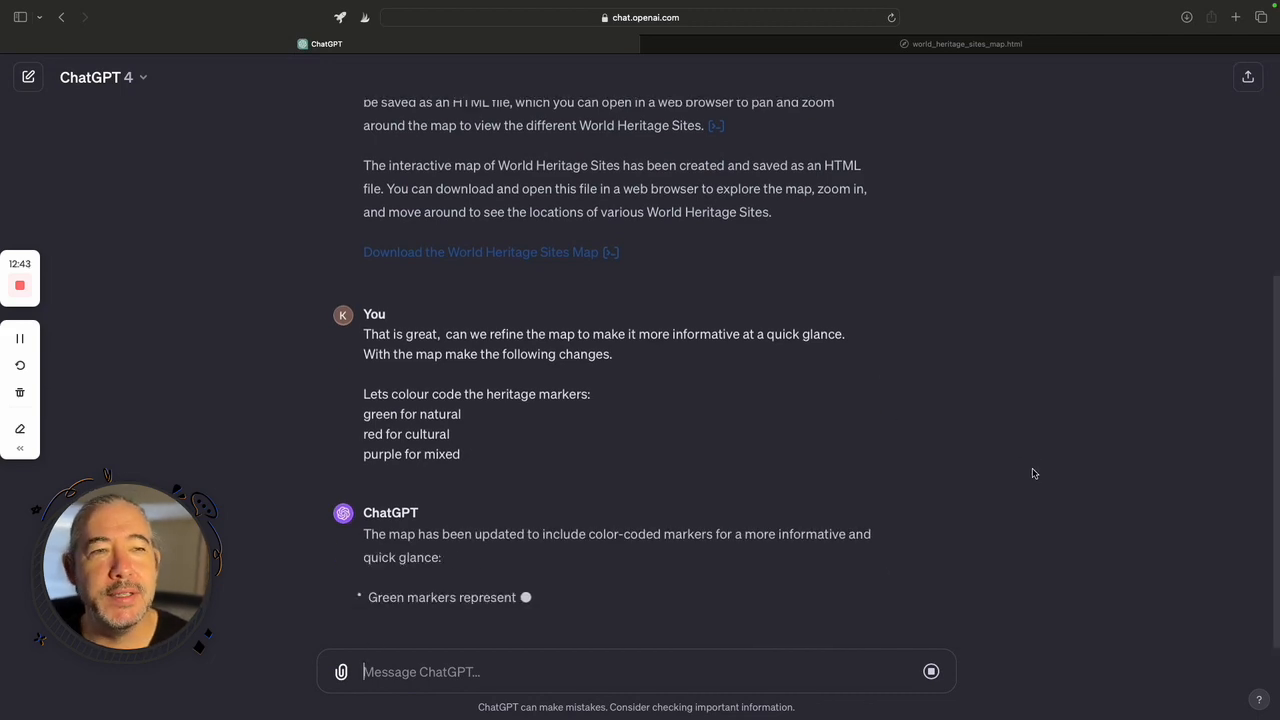
Download the refined World Heritage Sites map and open refined_world_heritage_sites_map.html in the browser.
left_click(601, 575)
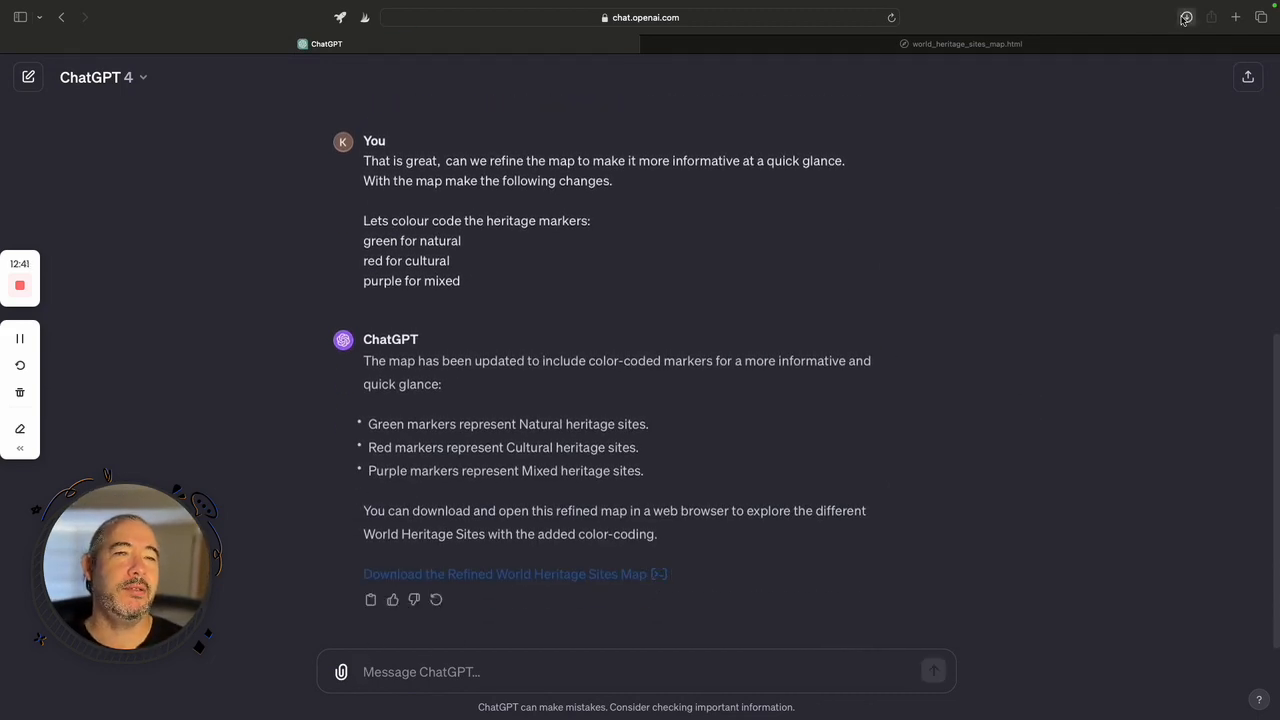
scroll(661, 369, "up", 10)
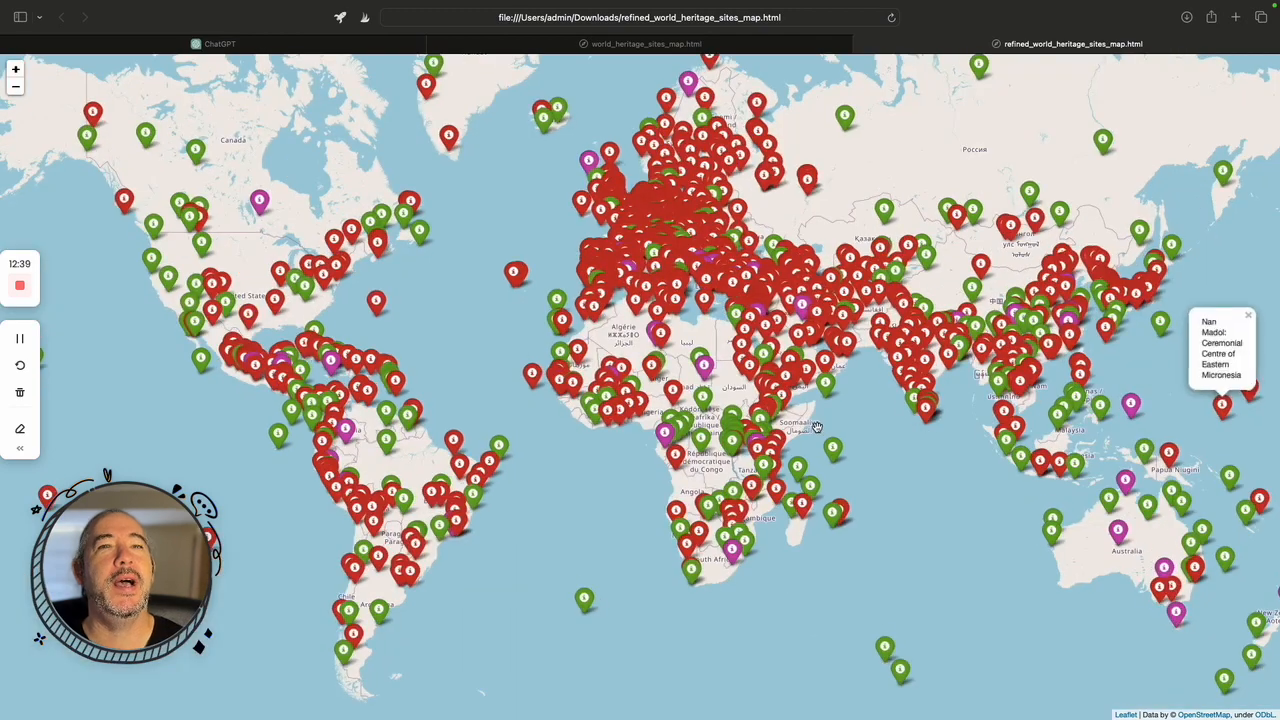
Examine the colour-coded markers on the refined map across Australia, East Asia and Europe.
scroll(873, 467, "up", 3)
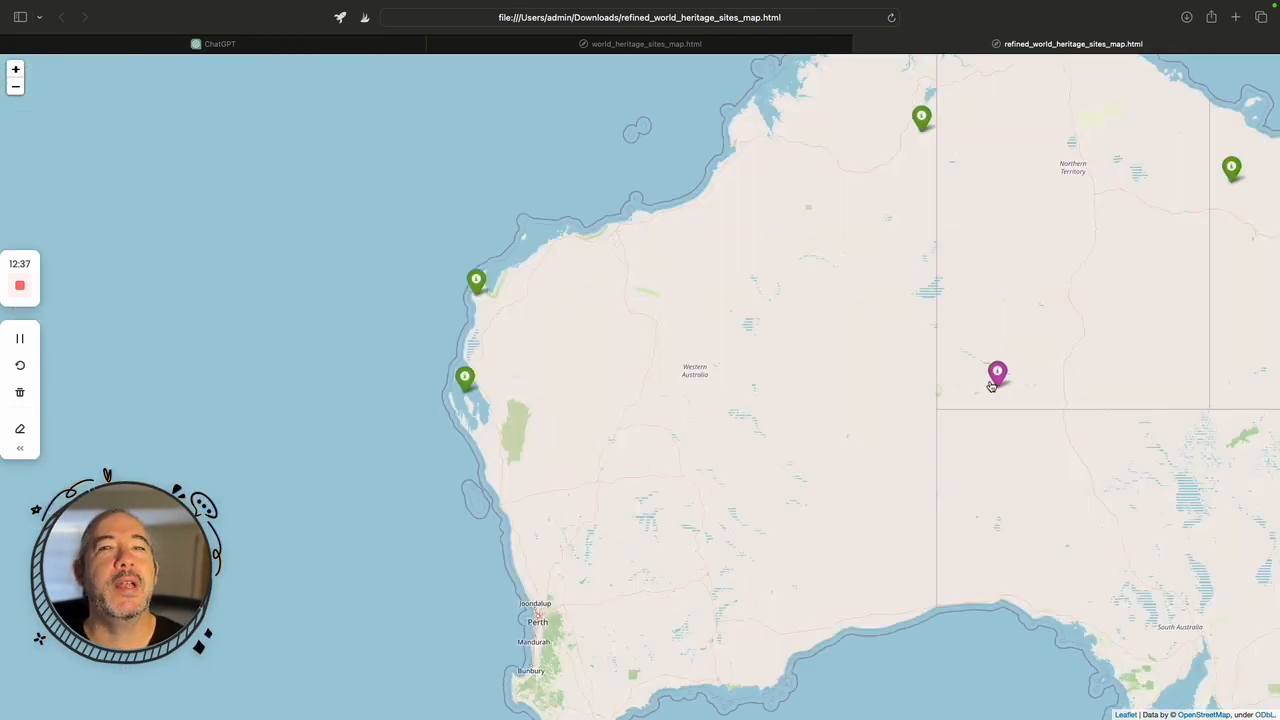
mouse_move(472, 387)
left_click(774, 440)
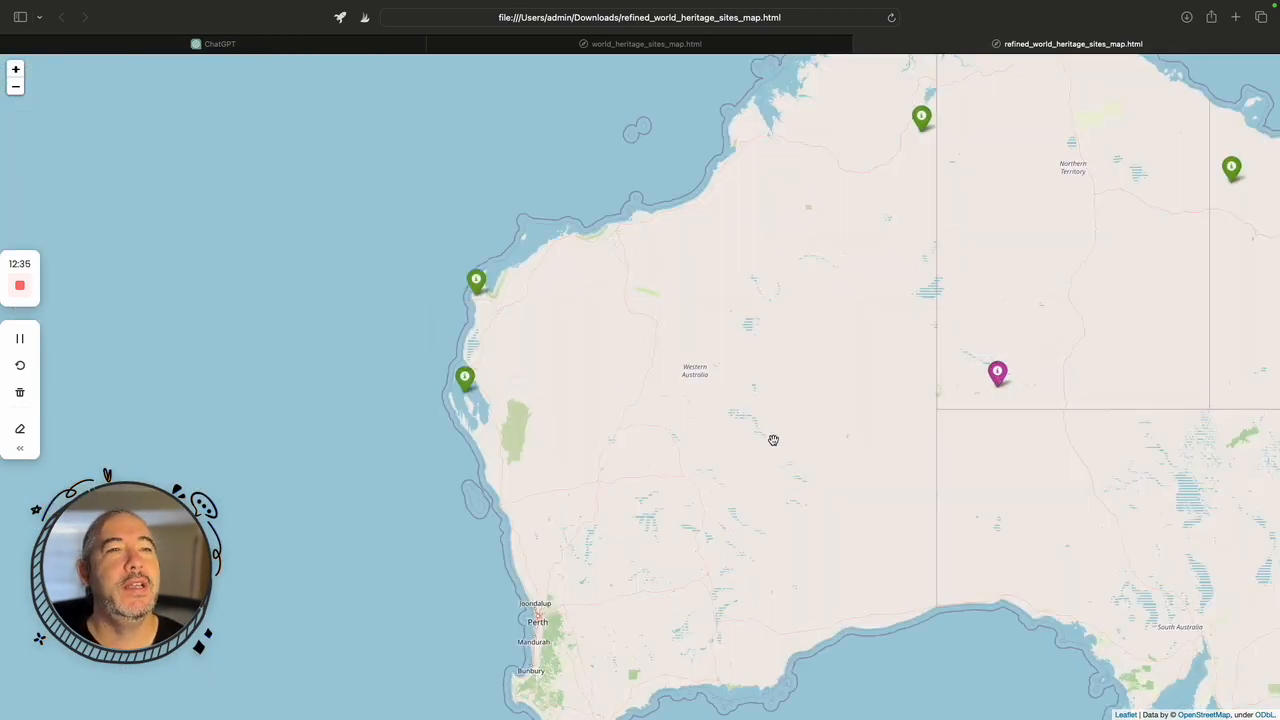
scroll(774, 440, "down", 5)
left_click_drag(709, 339, 880, 408)
left_click_drag(712, 306, 515, 480)
left_click_drag(1005, 293, 813, 449)
scroll(802, 404, "up", 5)
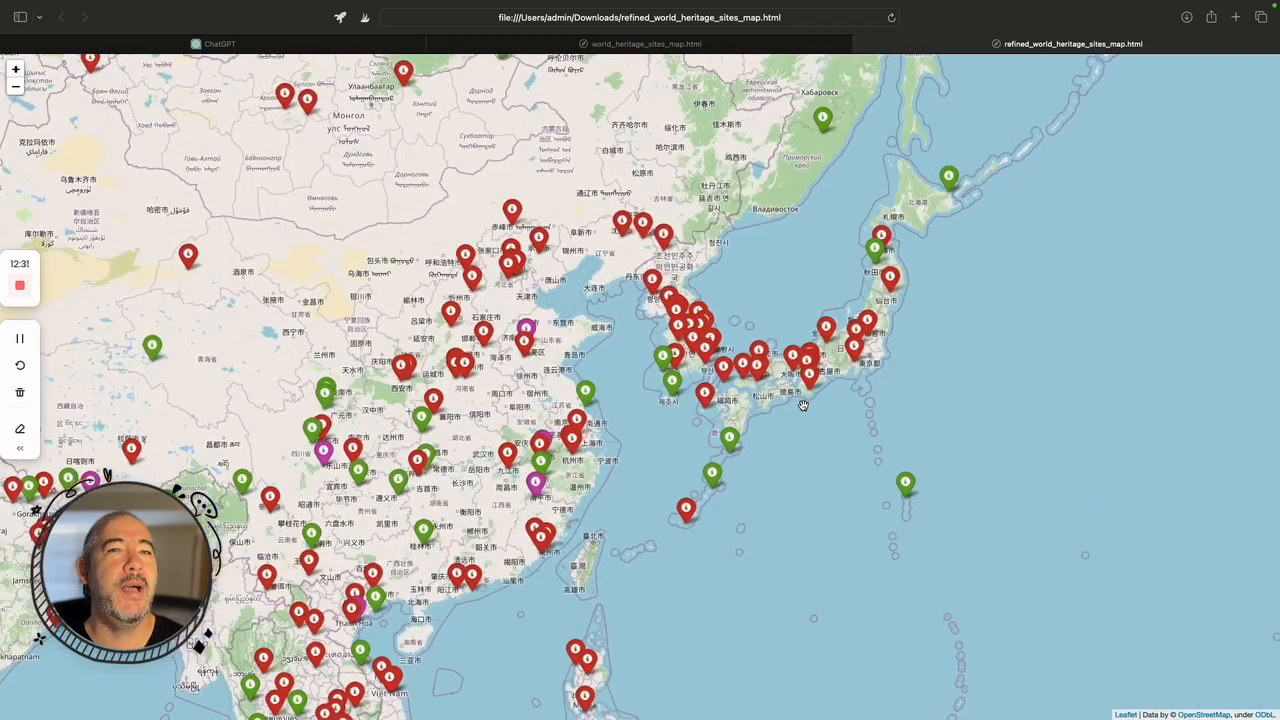
scroll(745, 470, "down", 2)
scroll(742, 480, "down", 5)
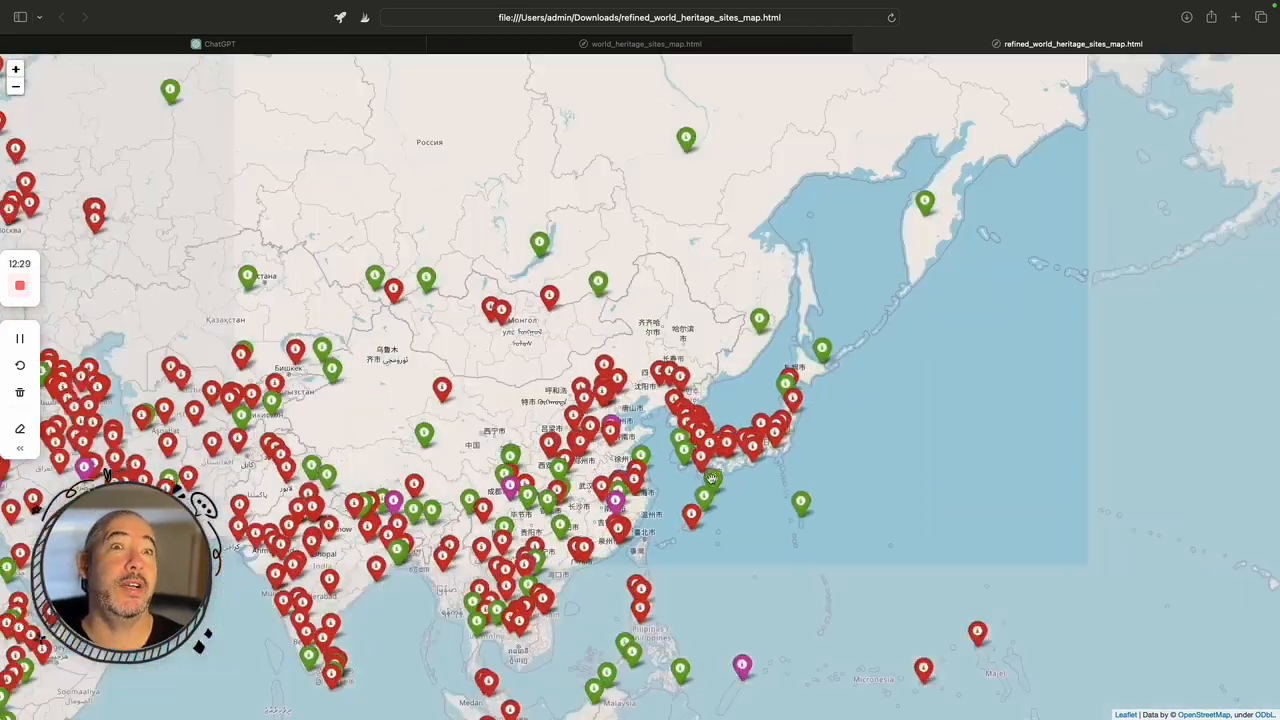
left_click_drag(408, 415, 566, 420)
scroll(575, 415, "up", 3)
scroll(576, 415, "up", 5)
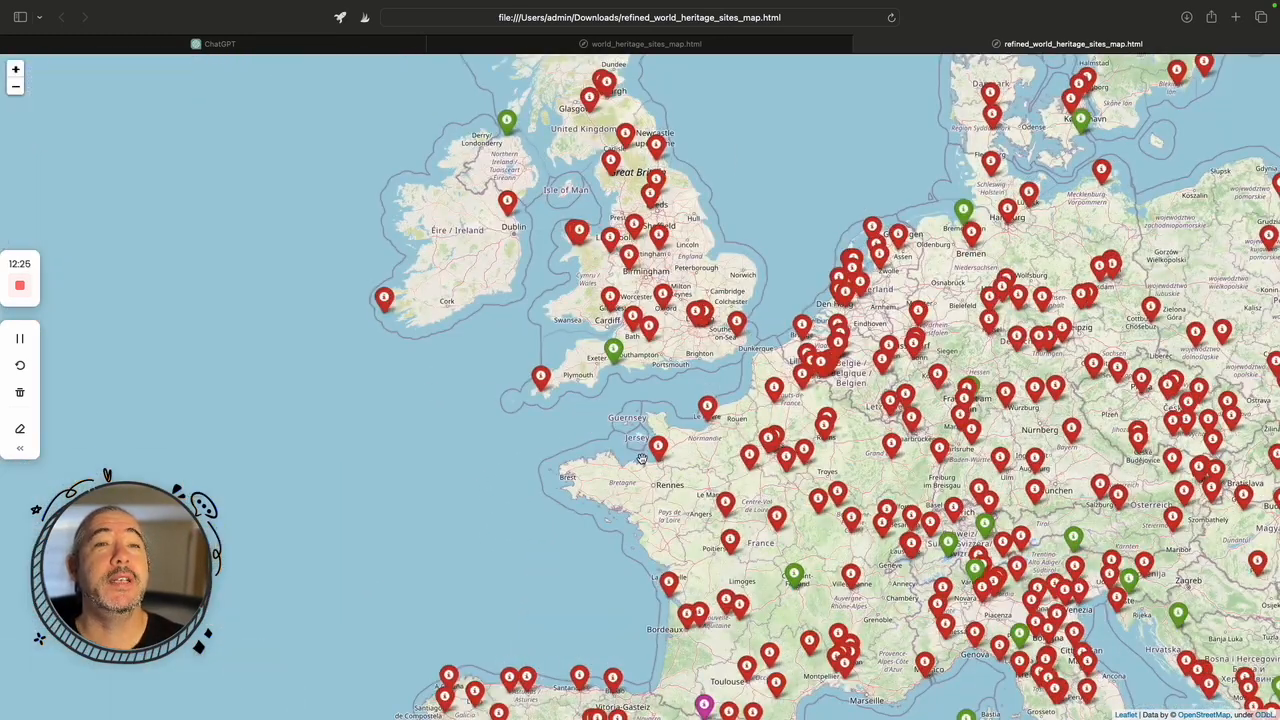
Check the marker popups for sites in France and Germany, including Mont-Saint-Michel, the Abbey of Fontenay and the Zollverein mine.
scroll(642, 458, "up", 1)
left_click_drag(692, 450, 641, 408)
left_click(624, 408)
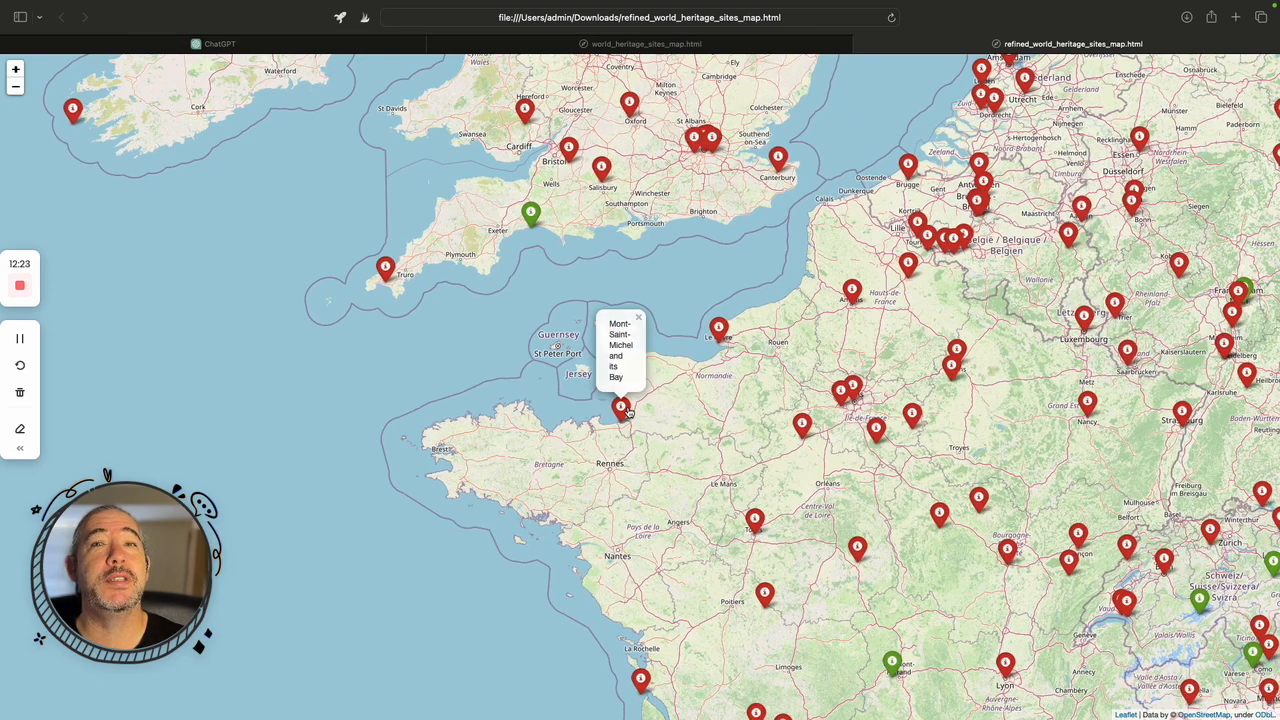
left_click_drag(820, 474, 676, 402)
mouse_move(829, 436)
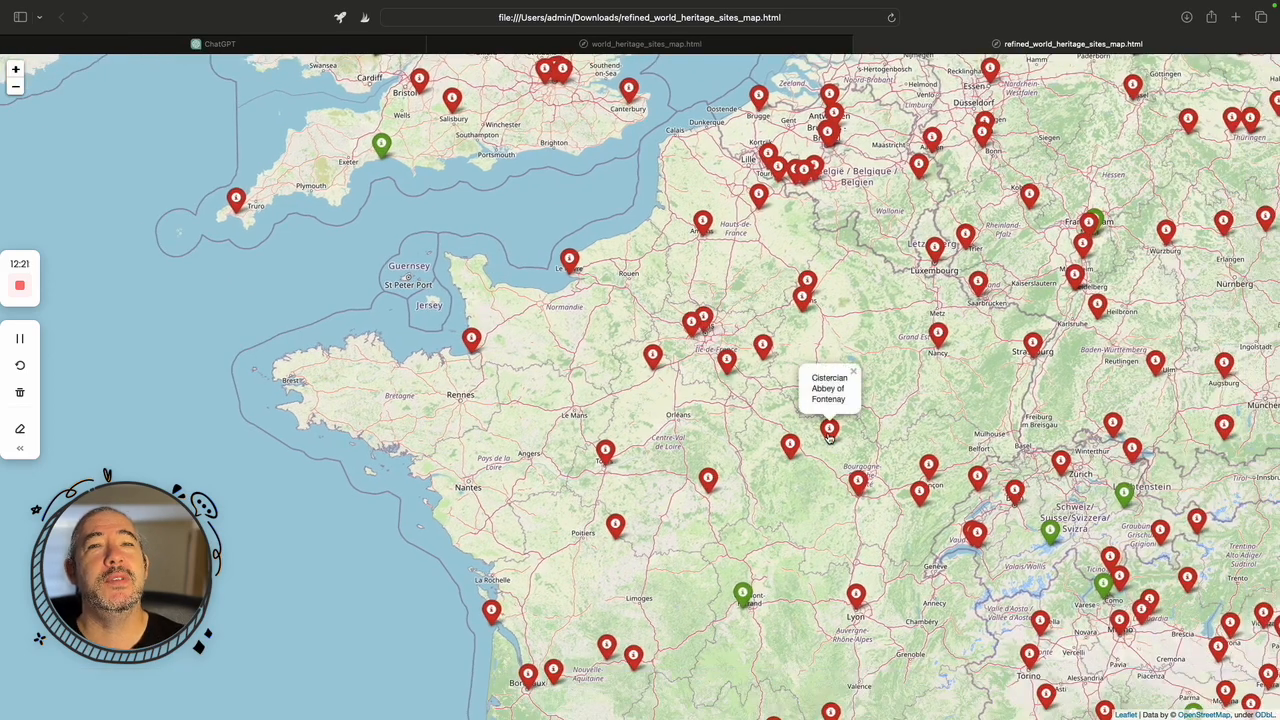
scroll(946, 420, "down", 1)
left_click(957, 241)
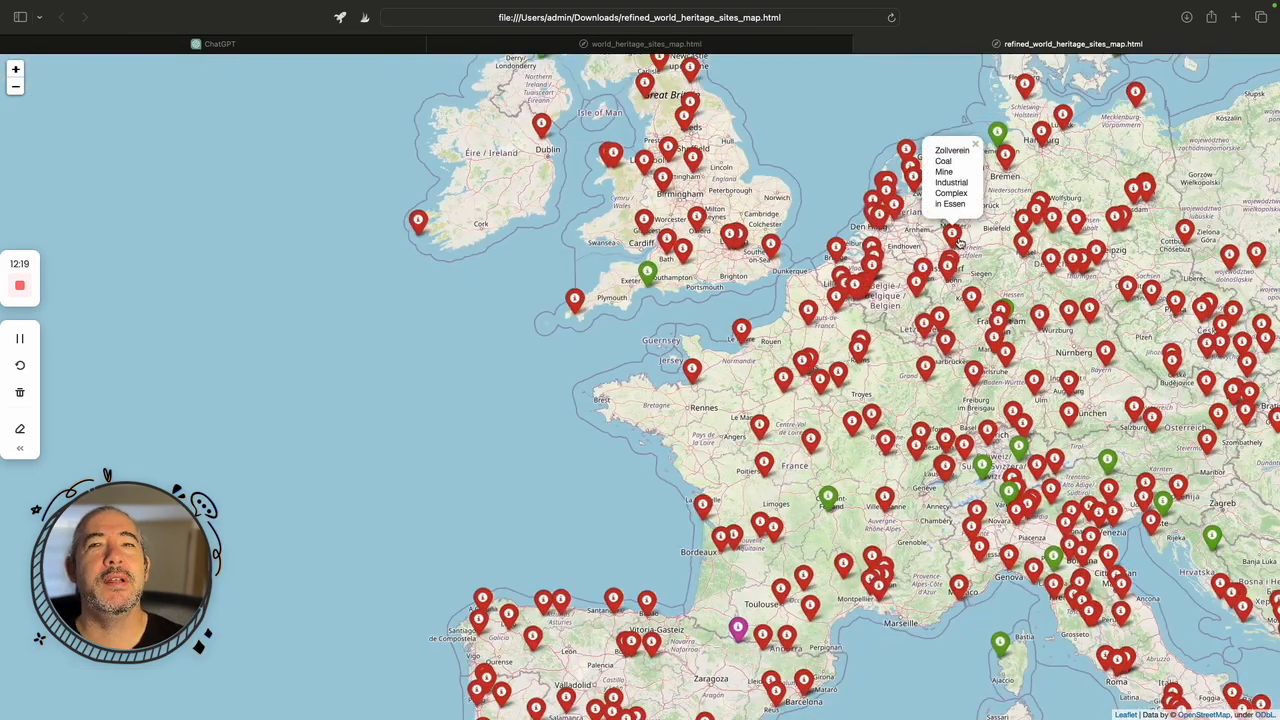
scroll(511, 424, "down", 5)
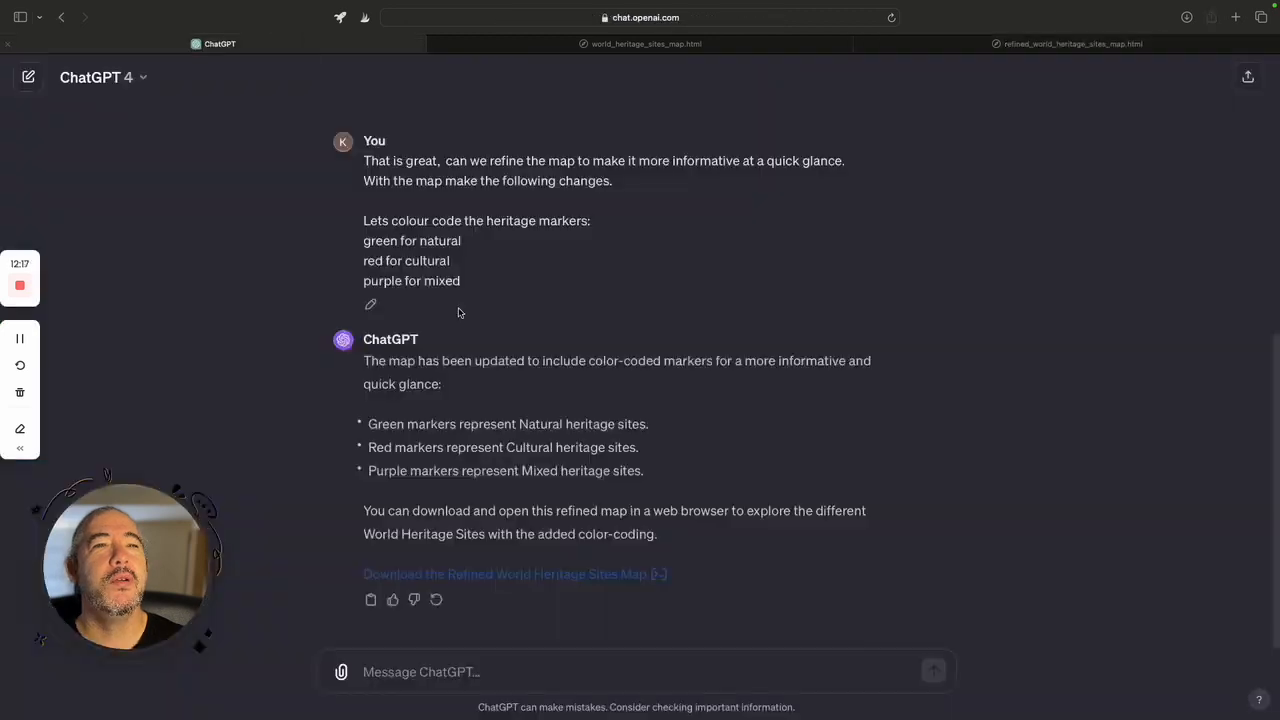
Ask ChatGPT to add more information to each site's popup, showing the name and a single line description, and send the request.
type("Thats is great")
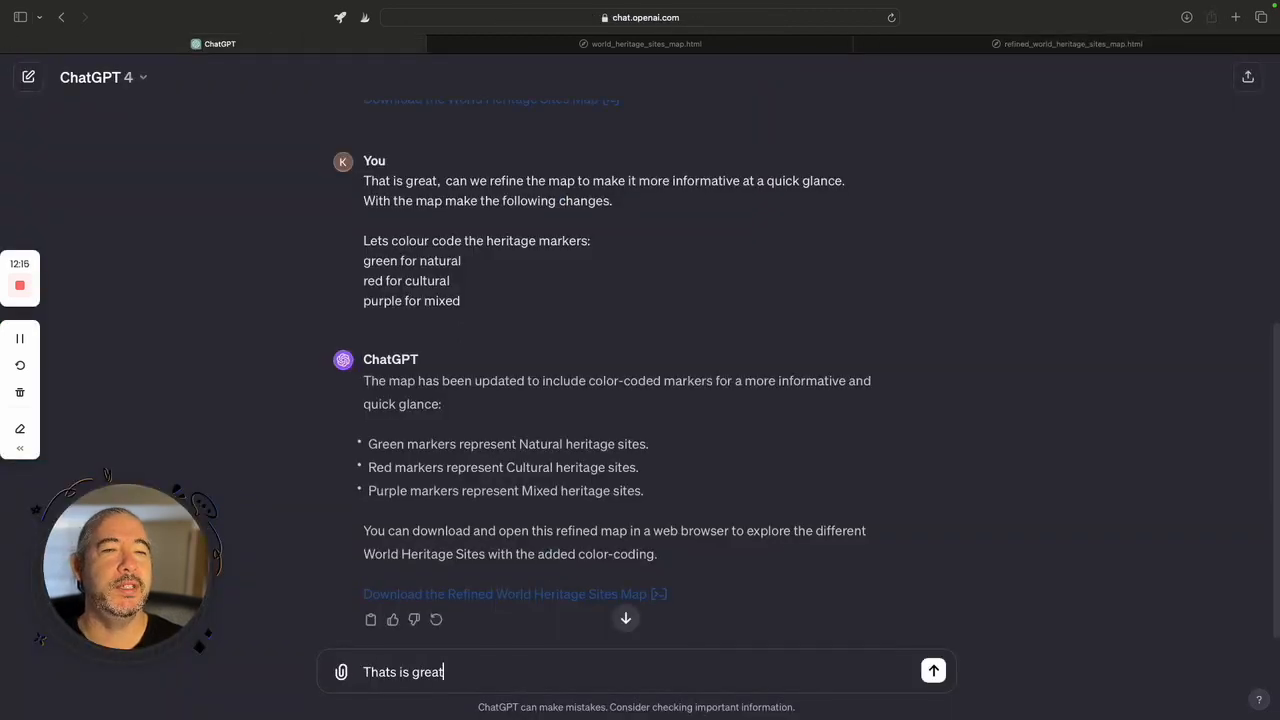
type(", can we add more infromation")
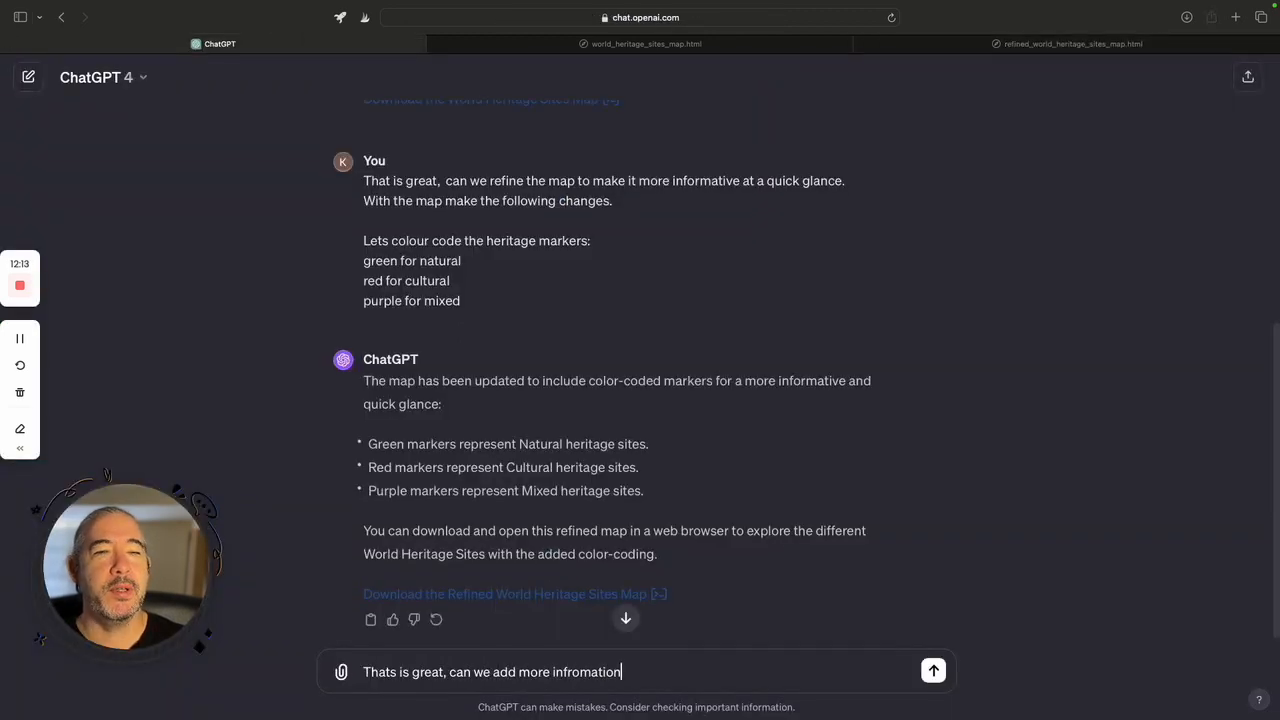
type(" to each site when I click on it Thant he na,")
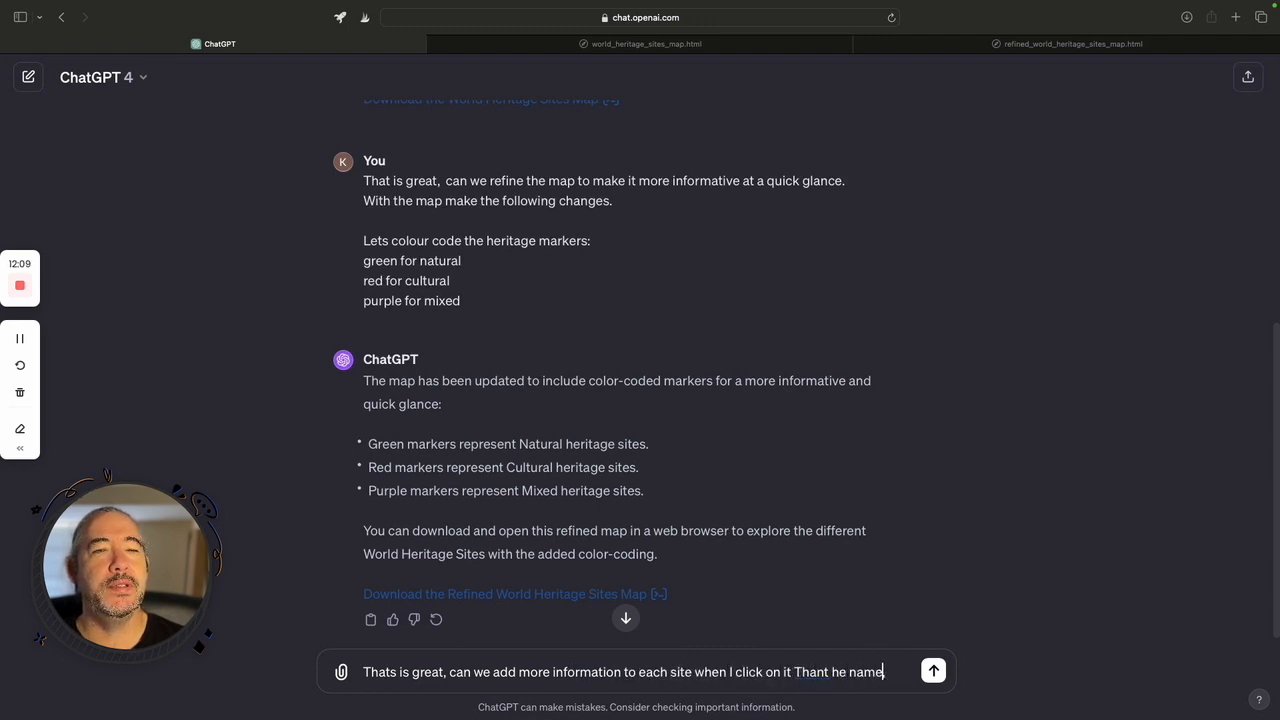
type(" can you show the name and what typ")
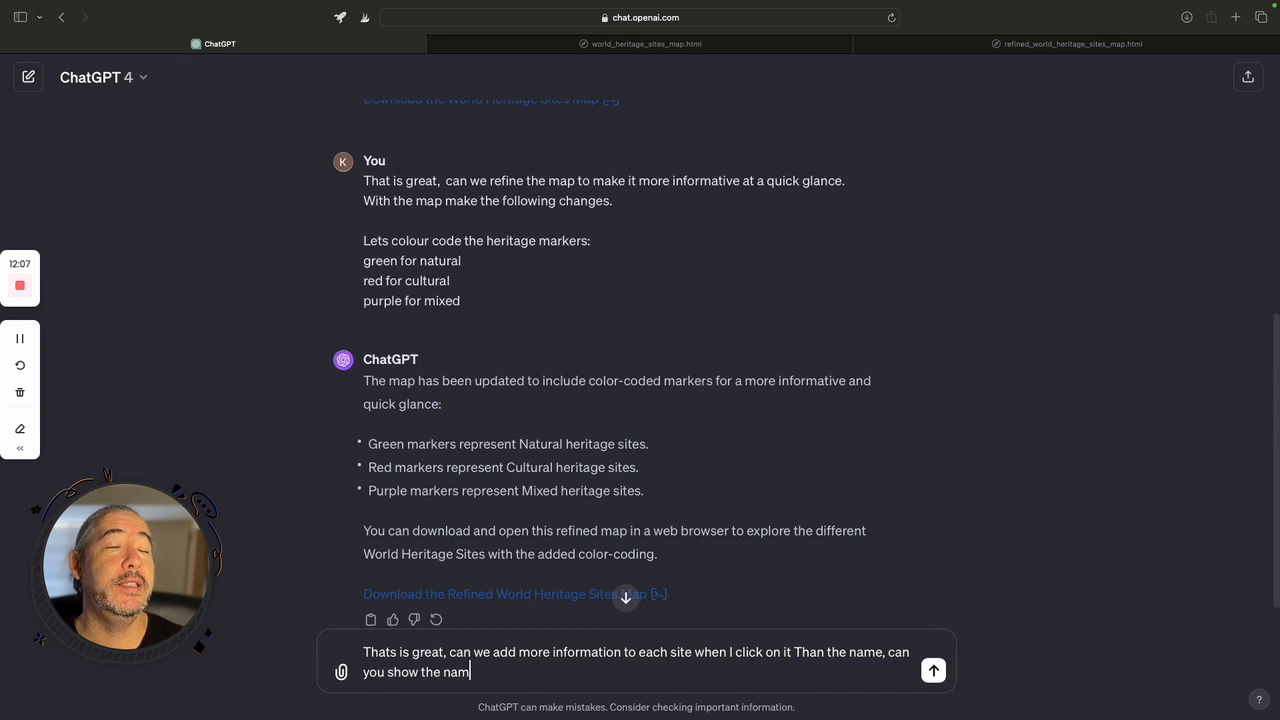
key("BackSpace")
key("BackSpace")
key("BackSpace")
key("BackSpace")
key("BackSpace")
key("BackSpace")
key("BackSpace")
key("BackSpace")
type("a a single")
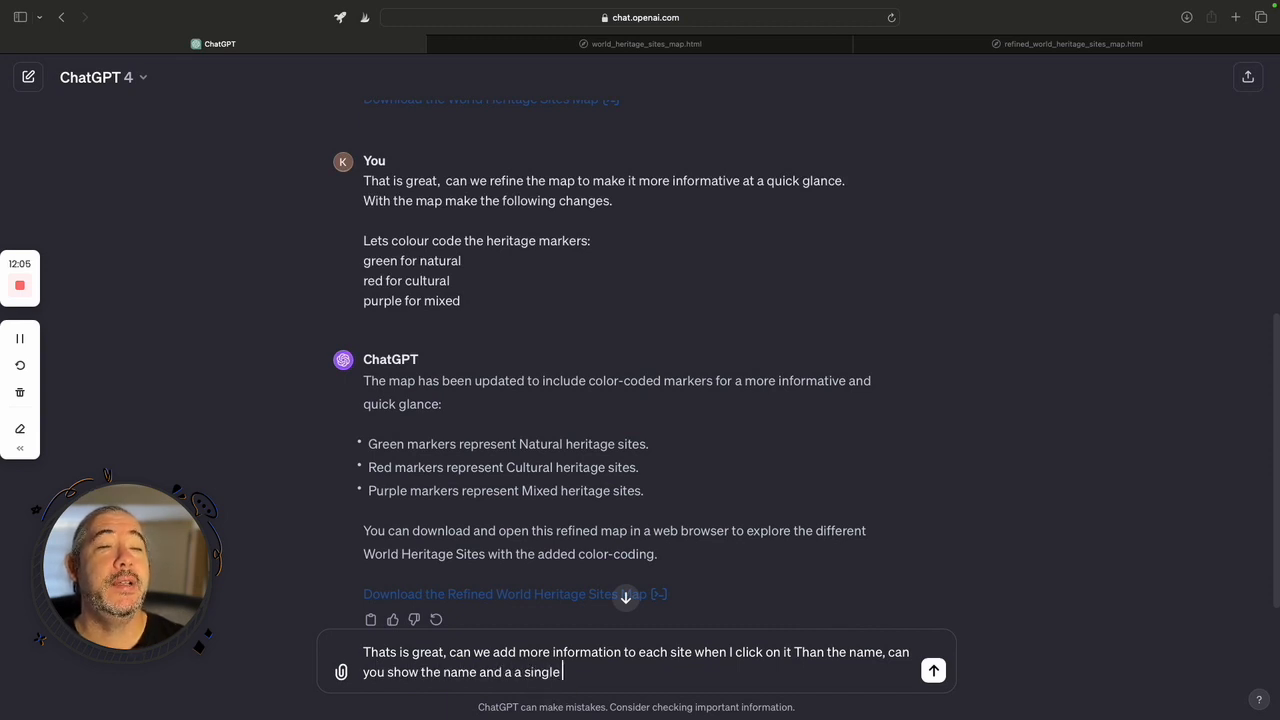
type(" line description.")
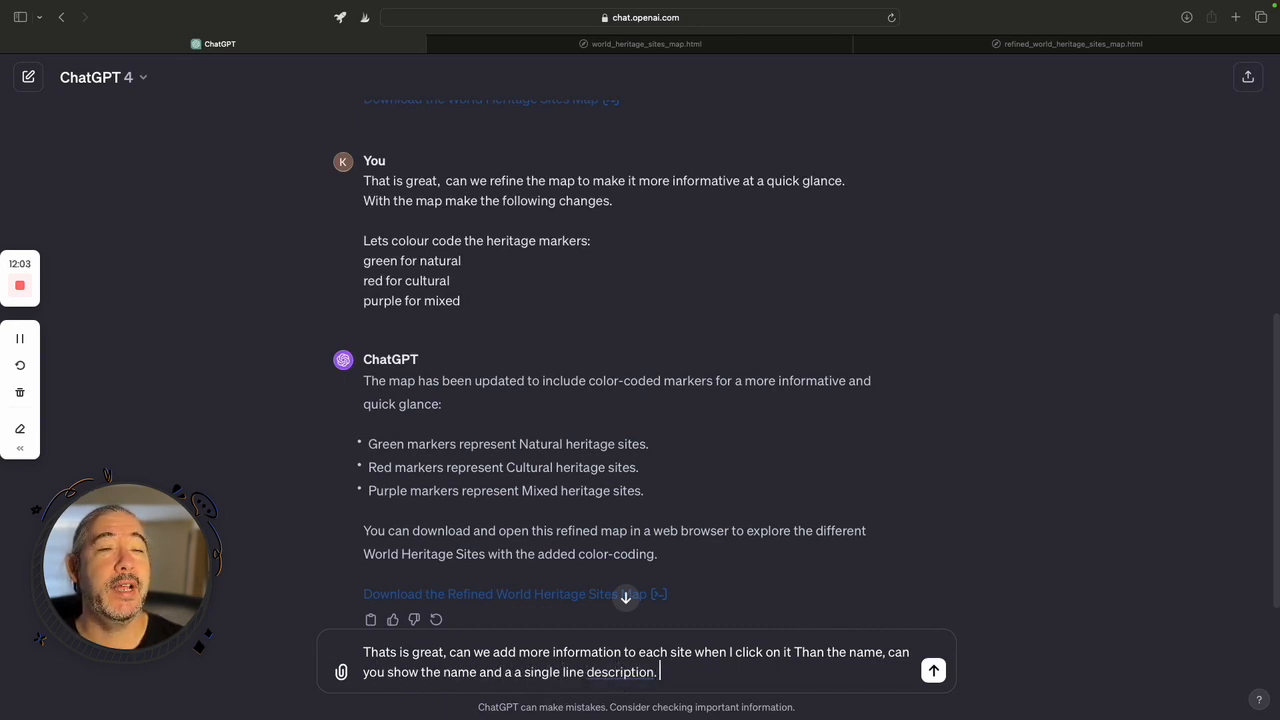
key("Return")
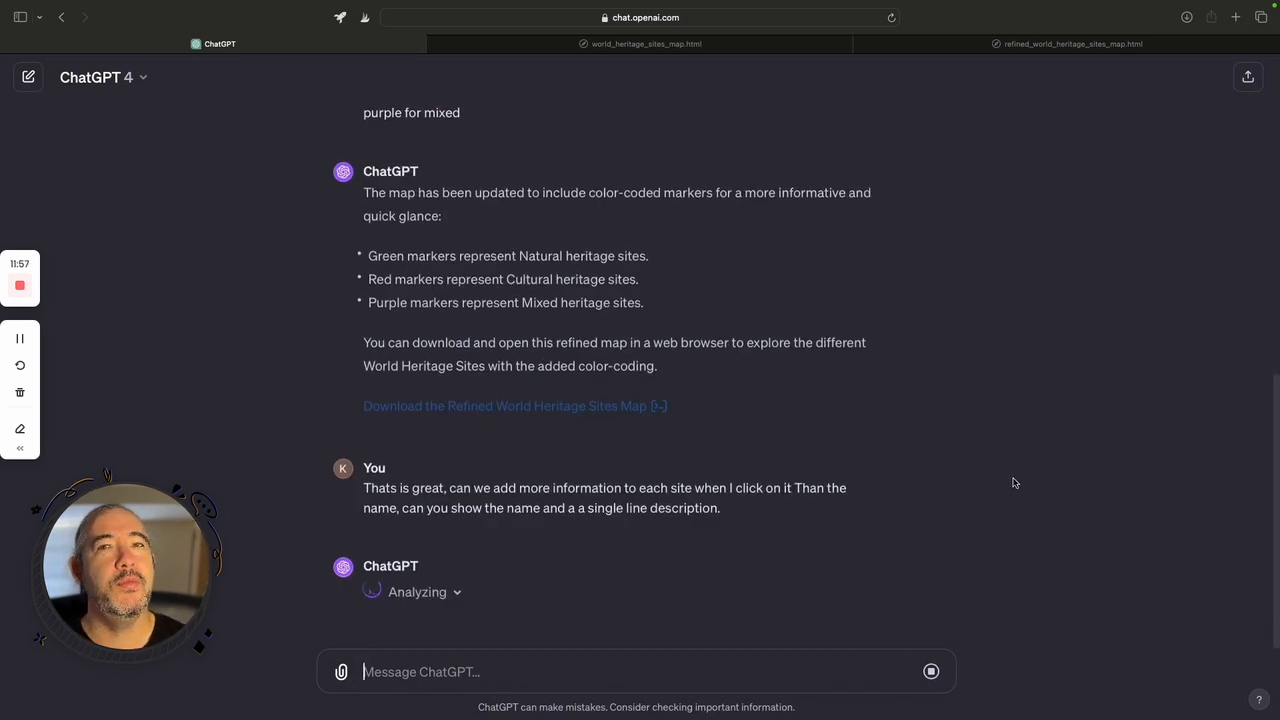
Download the detailed World Heritage Sites map and open detailed_world_heritage_sites_map.html in the browser.
left_click(545, 530)
left_click(1188, 20)
double_click(1145, 80)
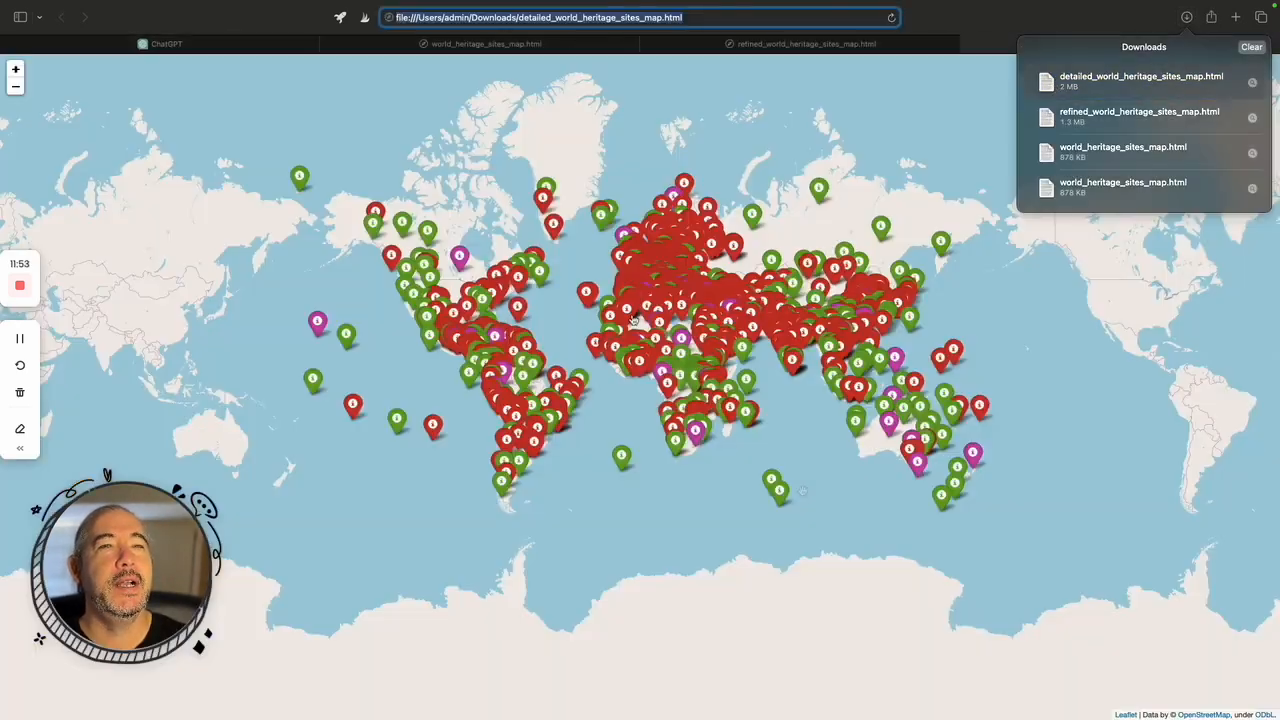
Read the popup descriptions of Shark Bay and Purnululu National Park in Western Australia on the detailed map.
scroll(870, 449, "up", 5)
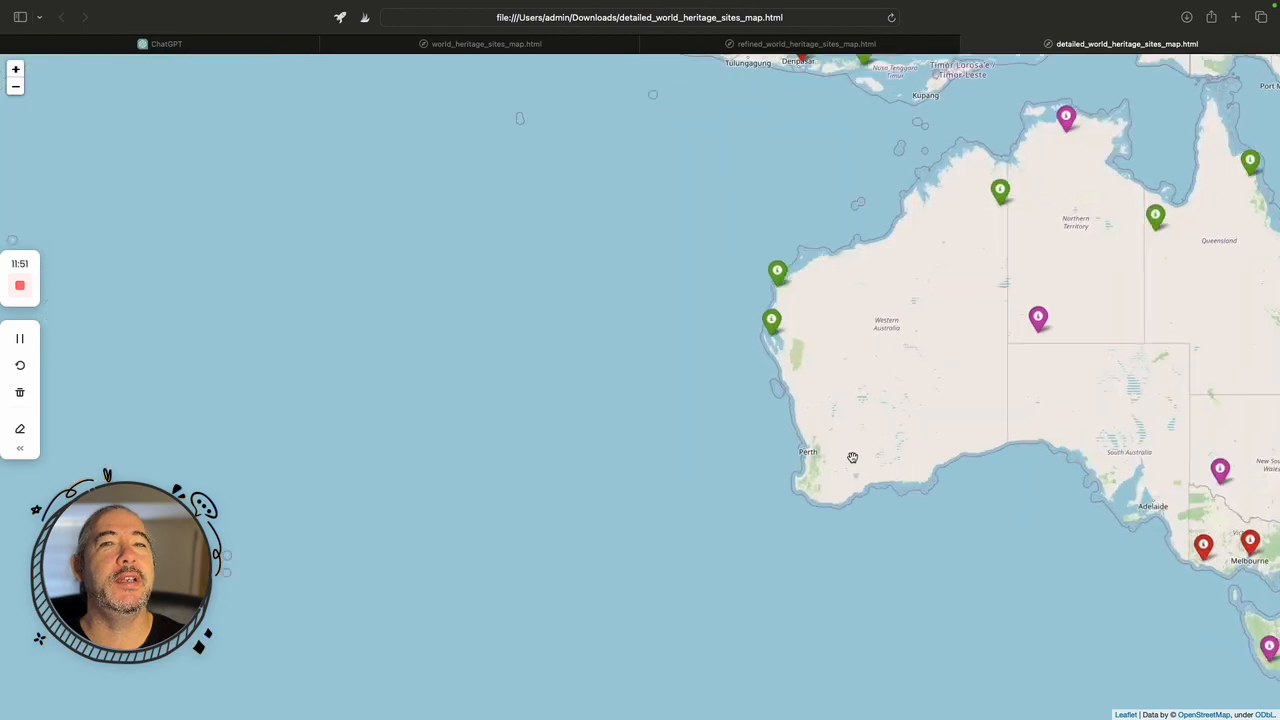
left_click(688, 204)
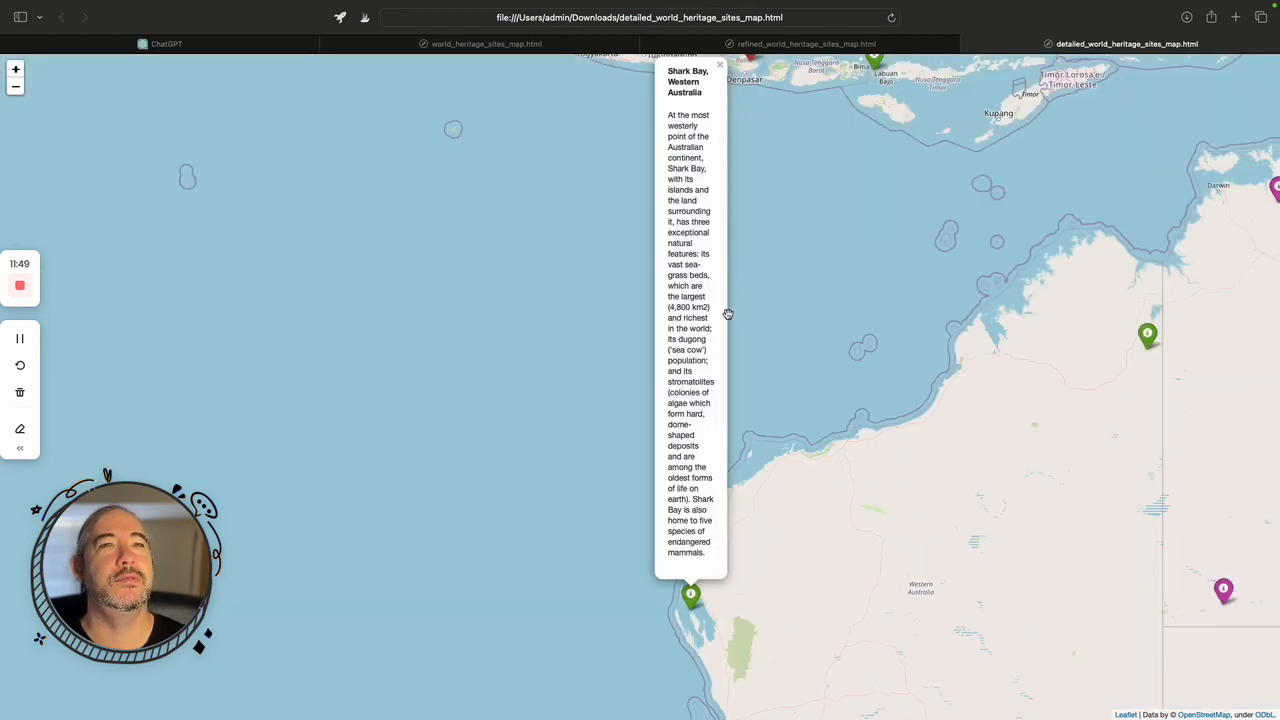
left_click(1147, 339)
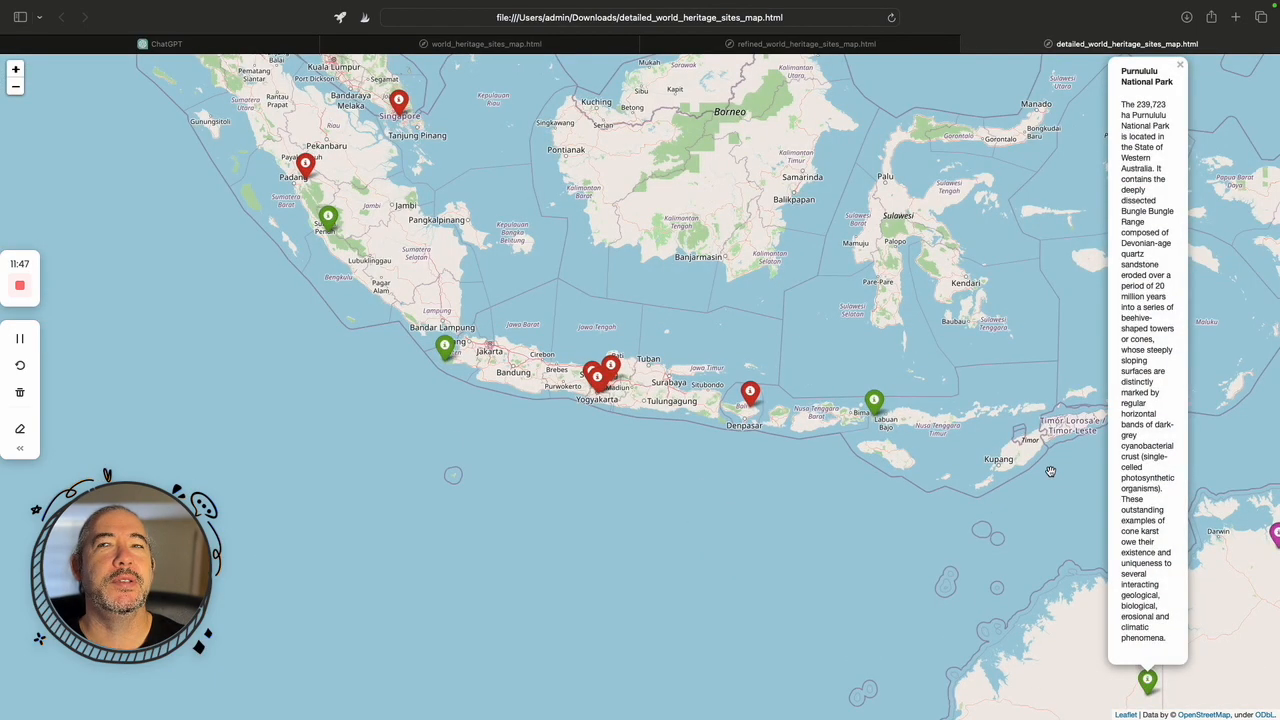
left_click(822, 474)
Move across Asia to Europe on the detailed map and check the popup description of the early religious settlement site off southwest Ireland.
scroll(822, 474, "down", 3)
left_click(921, 578)
left_click(471, 517)
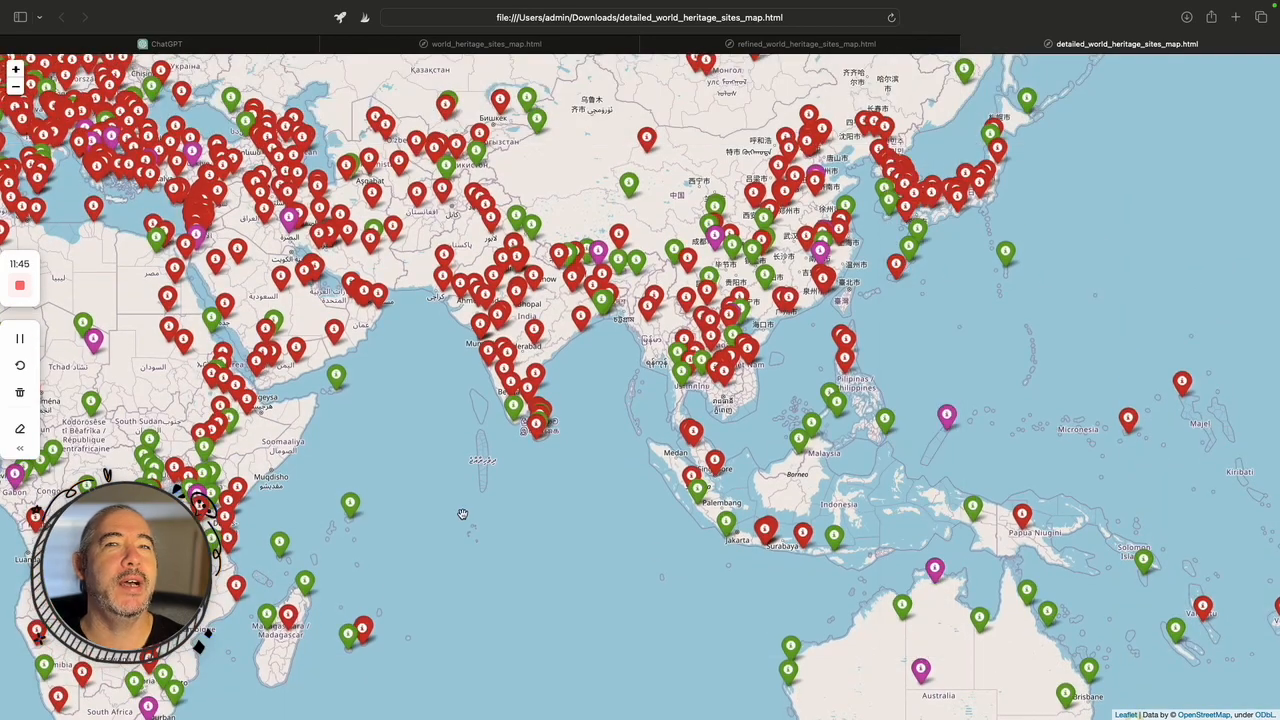
left_click_drag(471, 517, 874, 597)
left_click_drag(485, 347, 715, 431)
left_click_drag(437, 278, 467, 355)
left_click(516, 256)
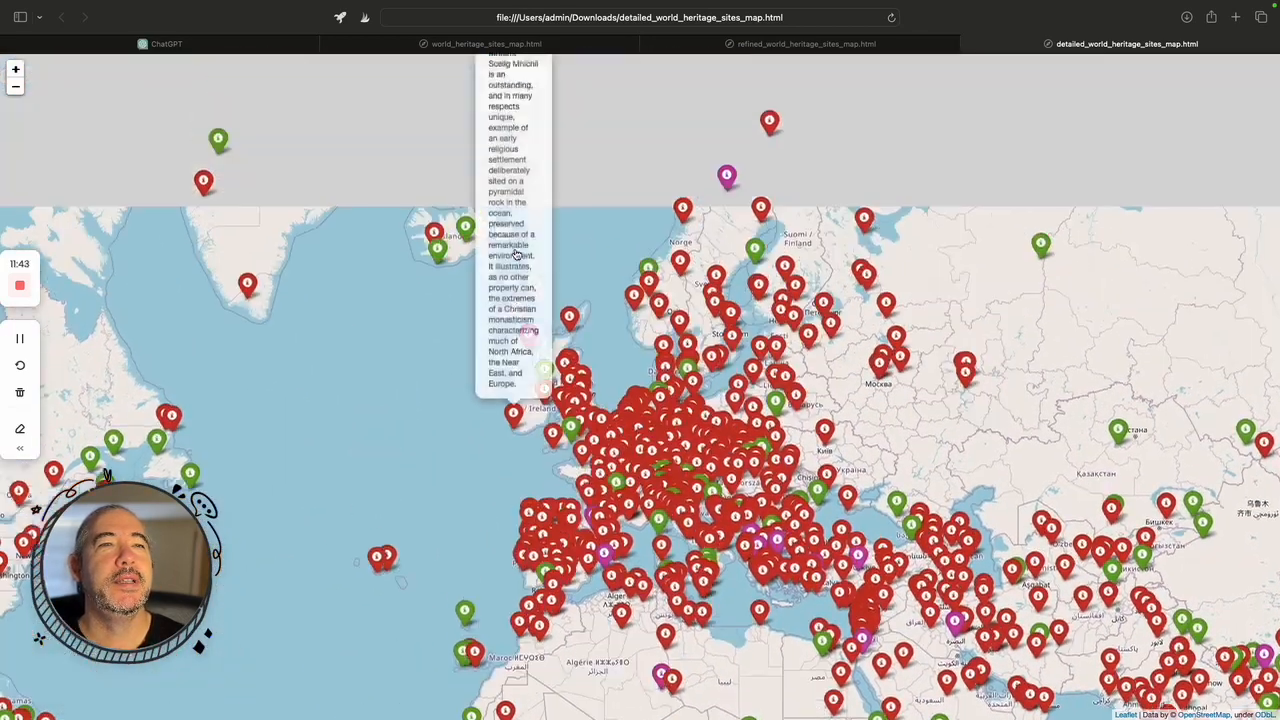
left_click(370, 408)
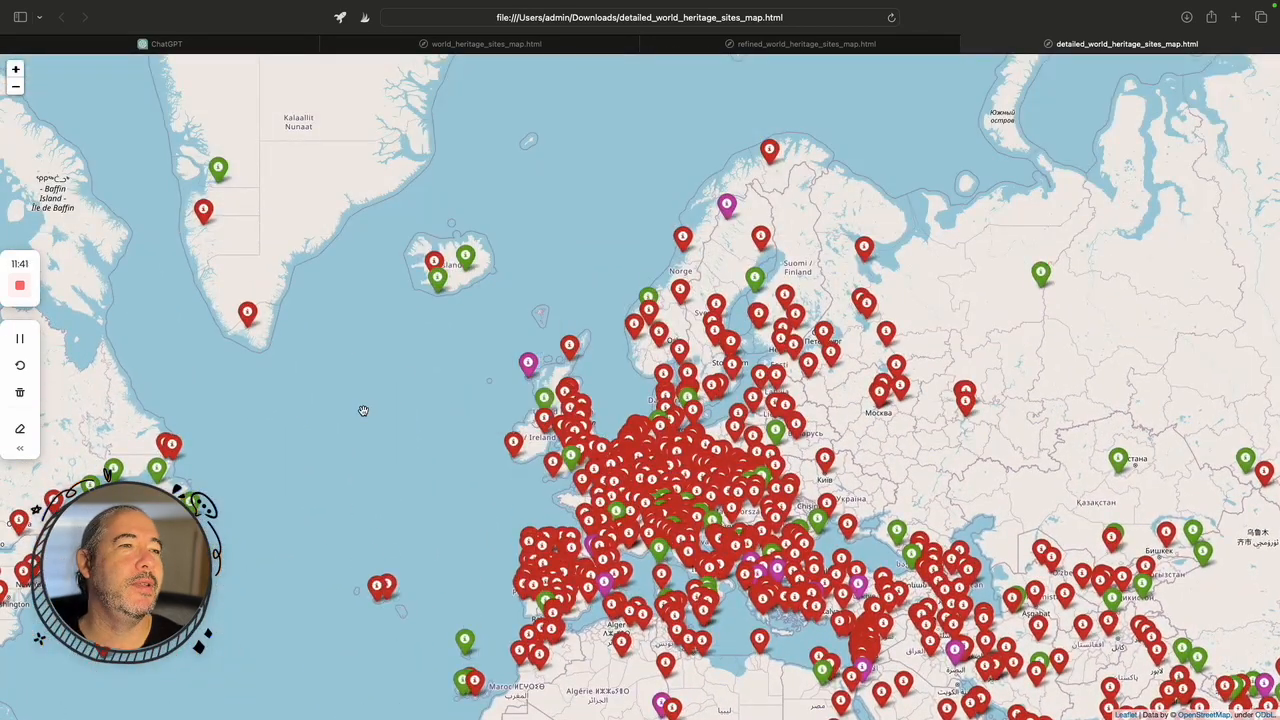
left_click_drag(370, 408, 613, 382)
left_click(434, 481)
left_click(551, 460)
Ask ChatGPT to adjust the description box to be a rectangle shape to make it easier to read, and send the request.
key("super+1")
type("that is great, can you adjust the description ")
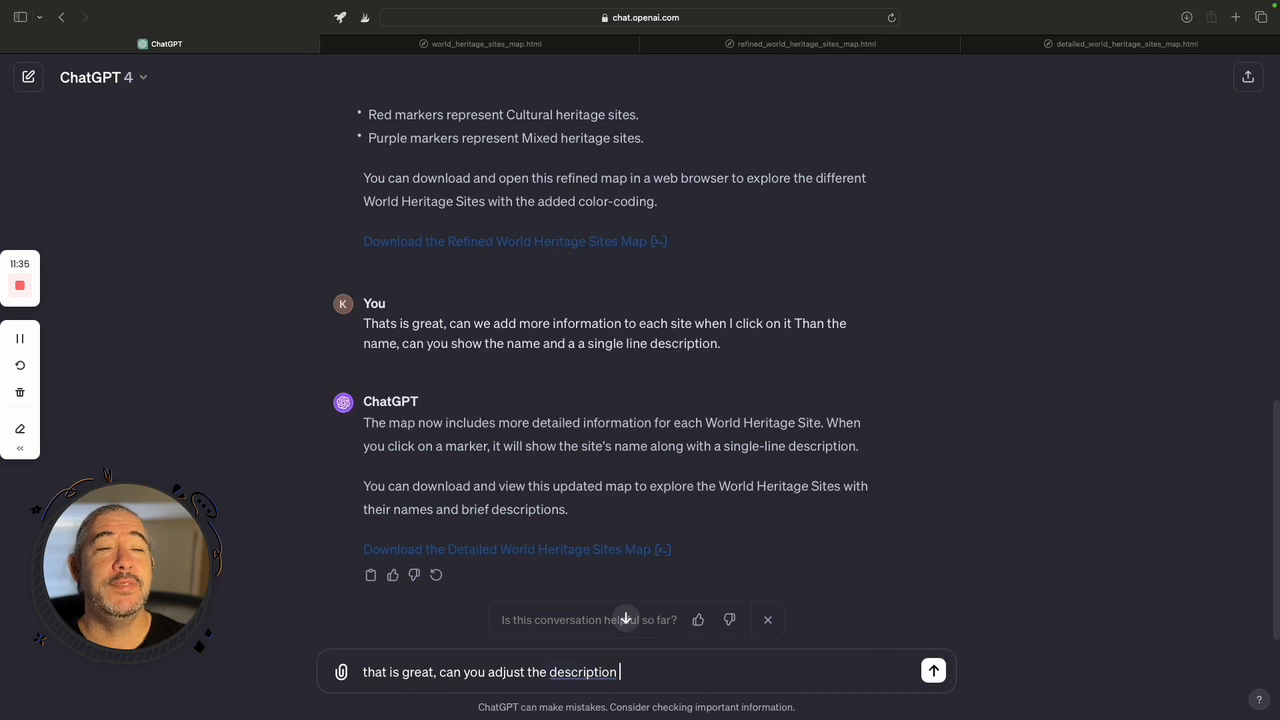
type("box to be a rectangle shape to make it easier to read.")
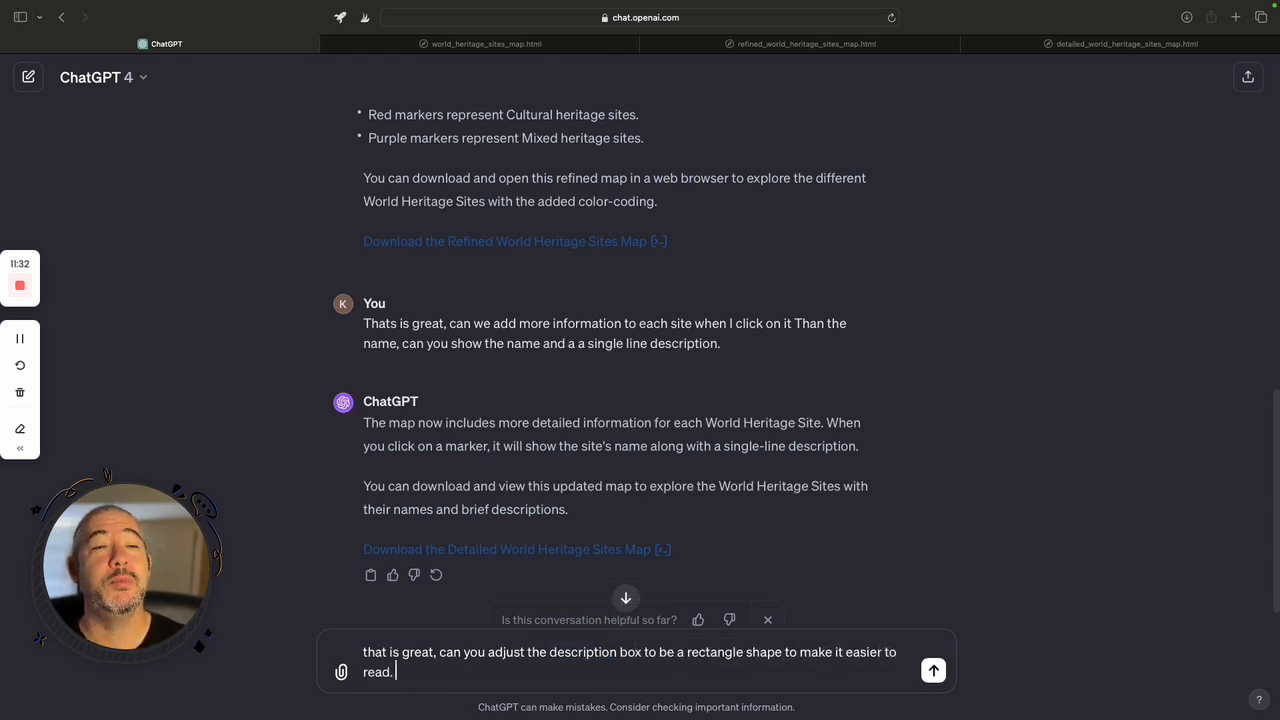
key("Return")
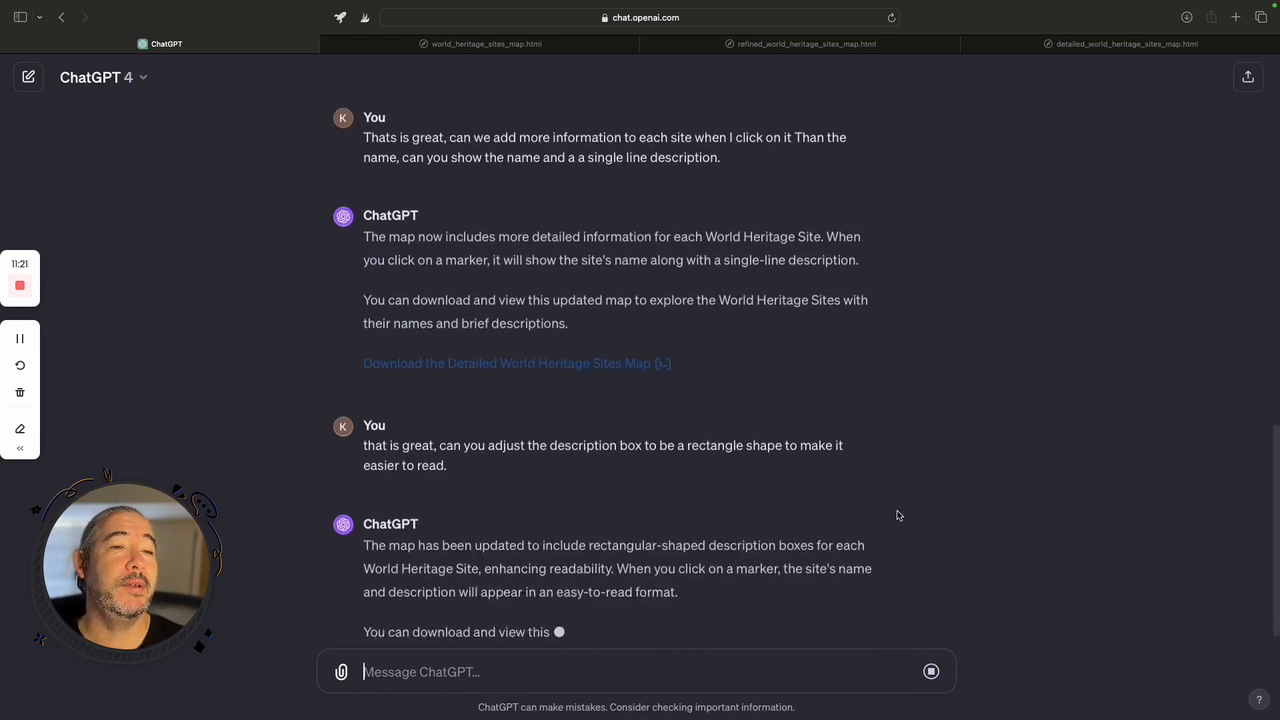
Download the map with rectangular popups and open rectangular_popup_world_heritage_sites_map.html in the browser.
left_click(745, 574)
left_click(1187, 17)
double_click(1130, 80)
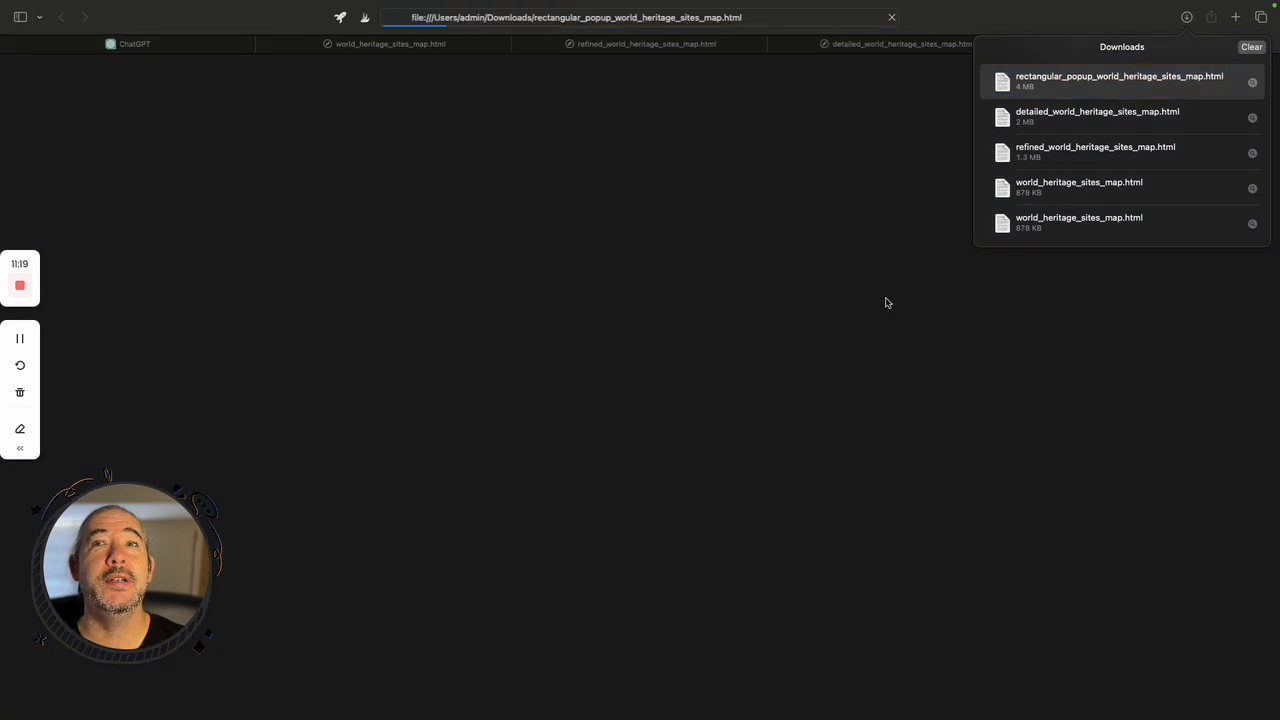
Examine the rectangular-popup map's markers and popups around Australia, the Pacific and Africa.
left_click(887, 306)
left_click(904, 449)
double_click(910, 387)
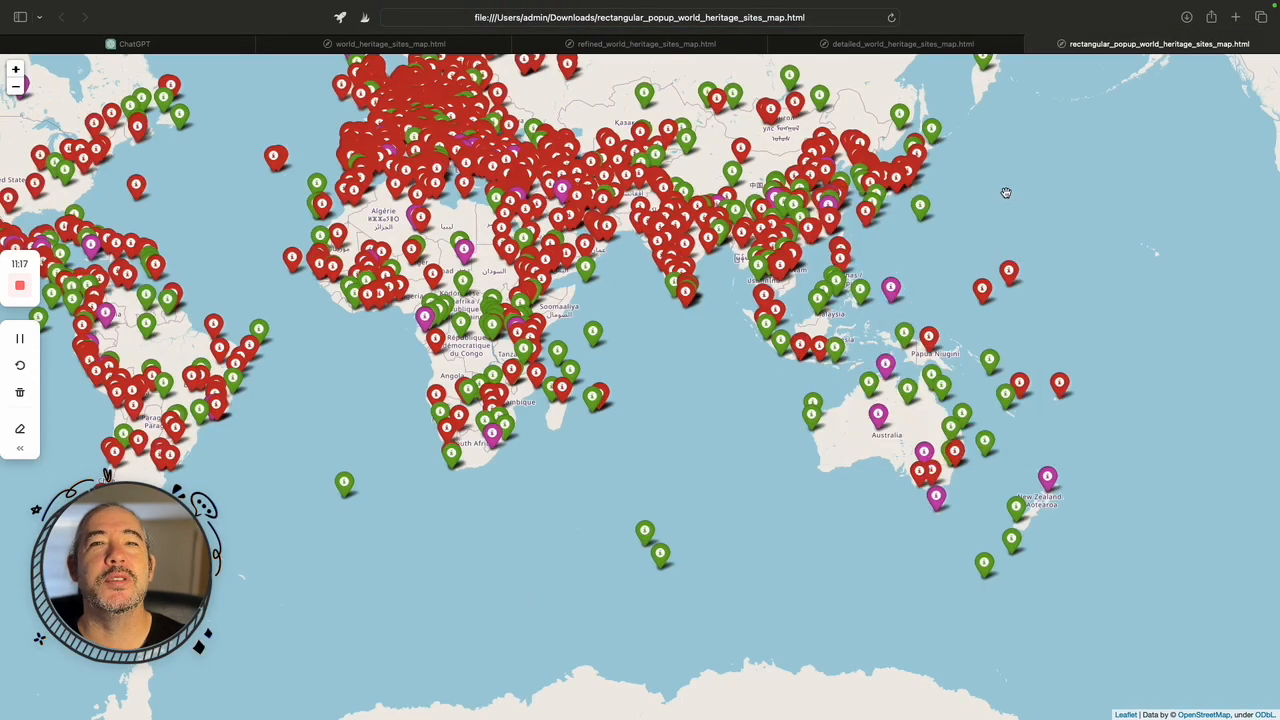
left_click(1062, 390)
left_click_drag(696, 437, 840, 445)
left_click(629, 464)
left_click(614, 491)
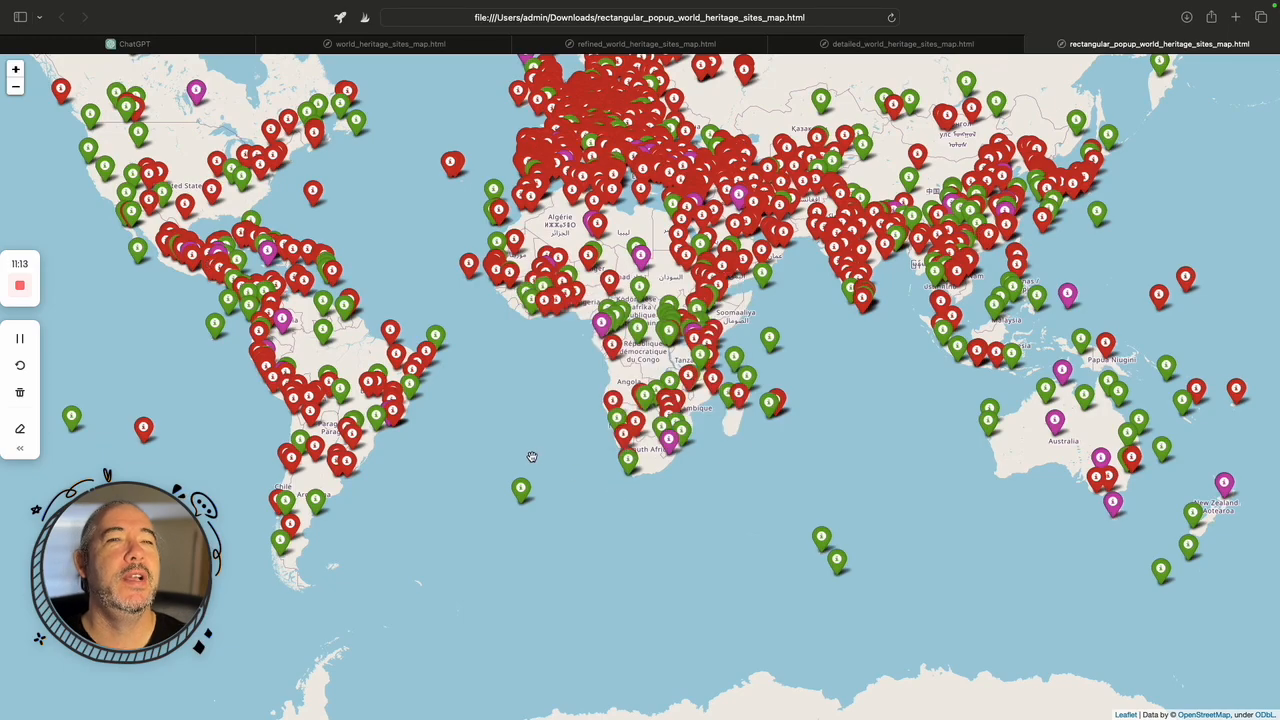
Check the North American sites on the rectangular-popup map, including the purple marker in central Canada.
double_click(615, 459)
left_click_drag(615, 459, 887, 608)
left_click_drag(540, 82, 764, 488)
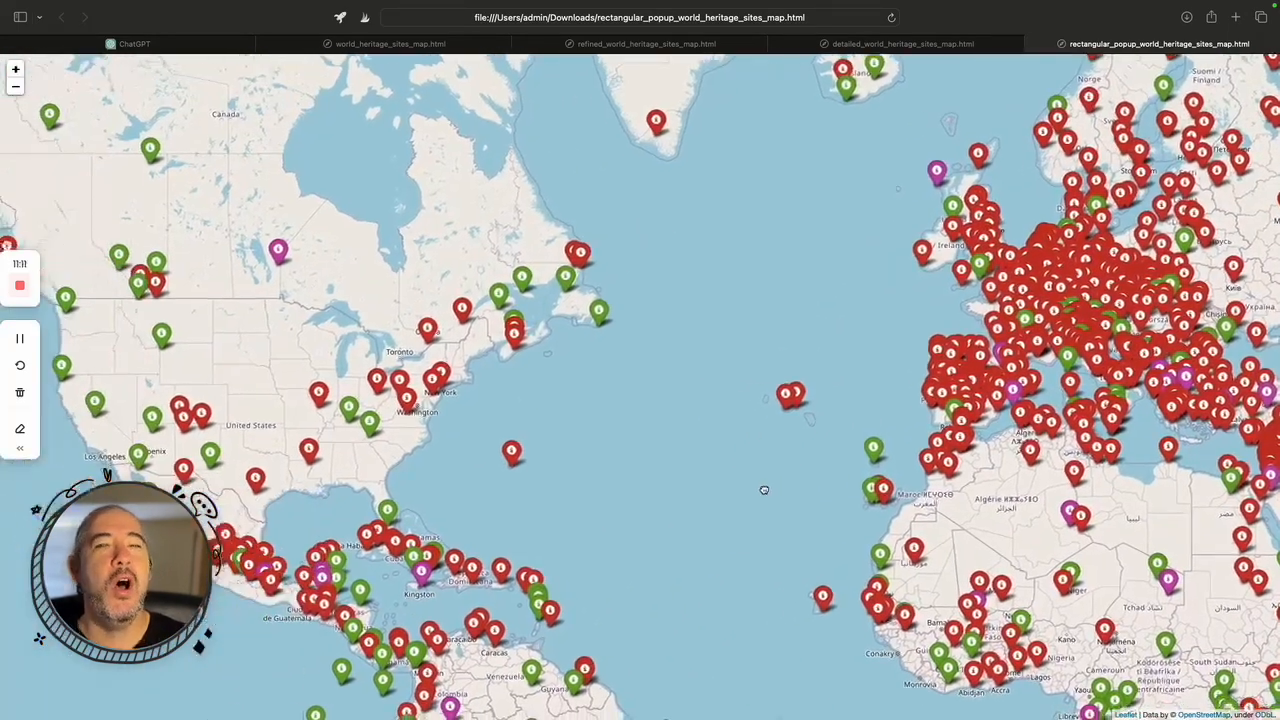
left_click(279, 252)
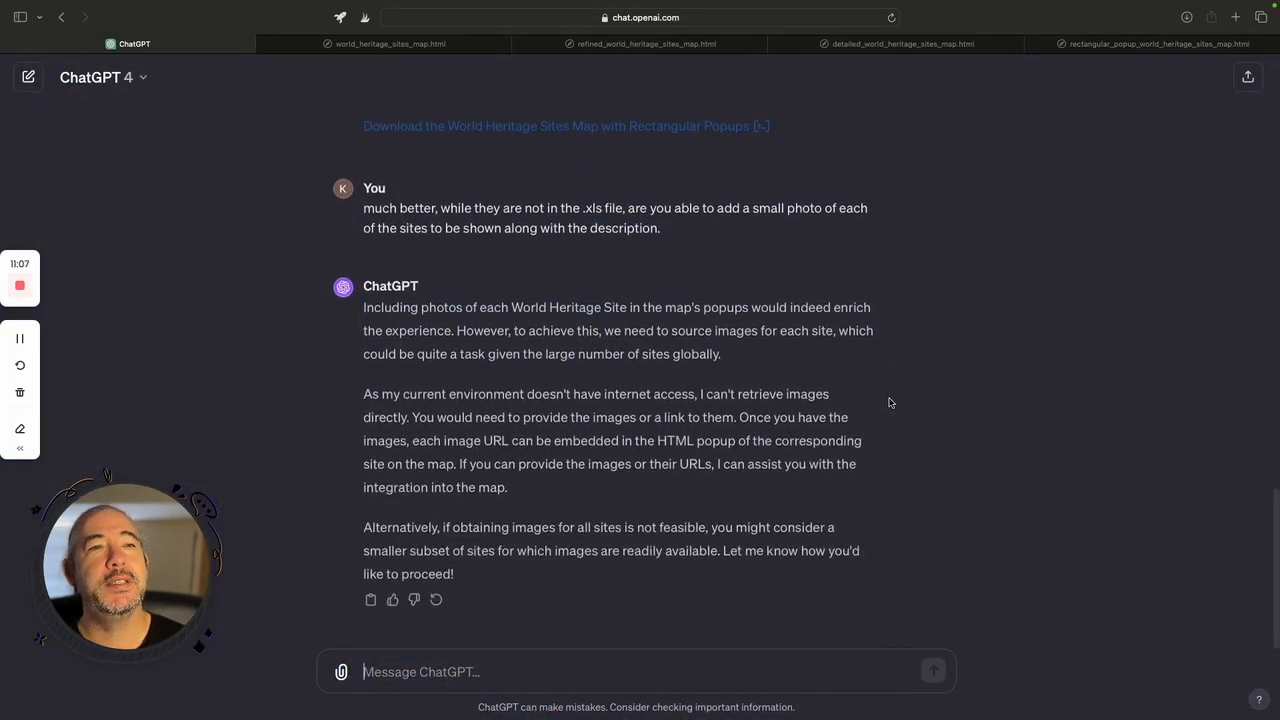
Replace the earlier photo request with a prompt for a new map for a class studying the Middle Ages.
left_click(370, 254)
scroll(651, 394, "up", 5)
left_click_drag(688, 621, 341, 600)
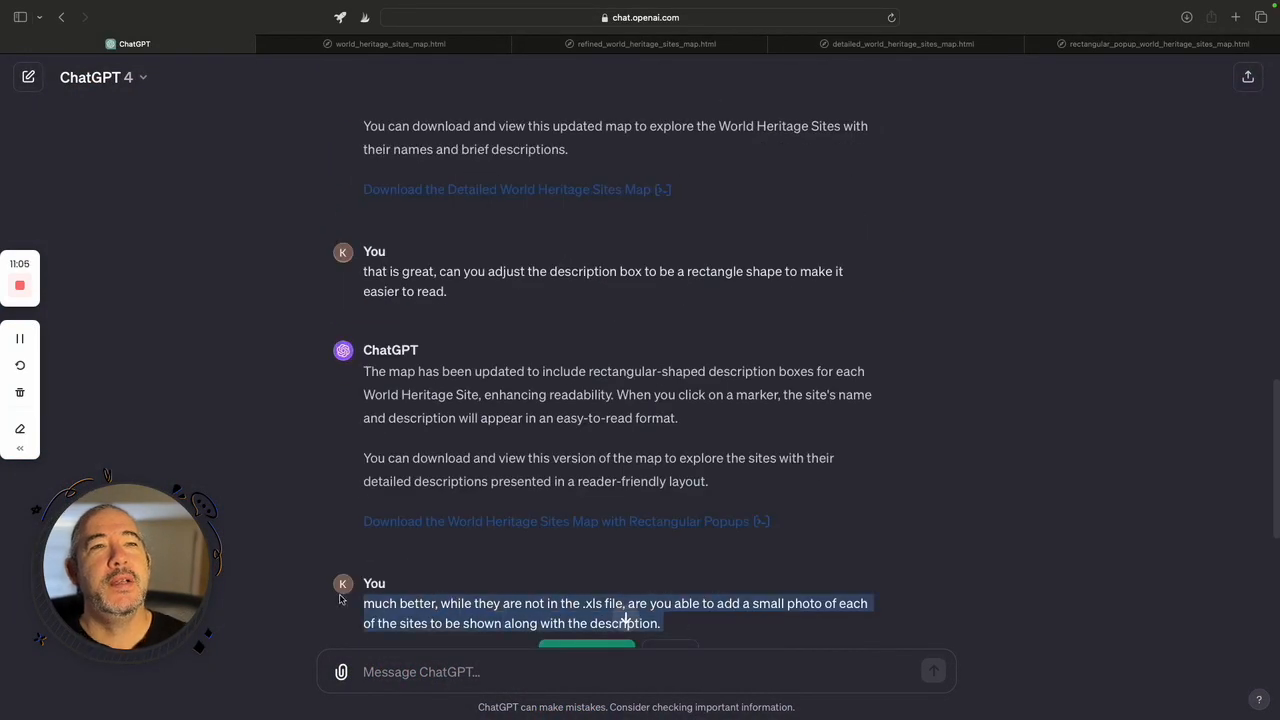
type("That is great, are you only able to show")
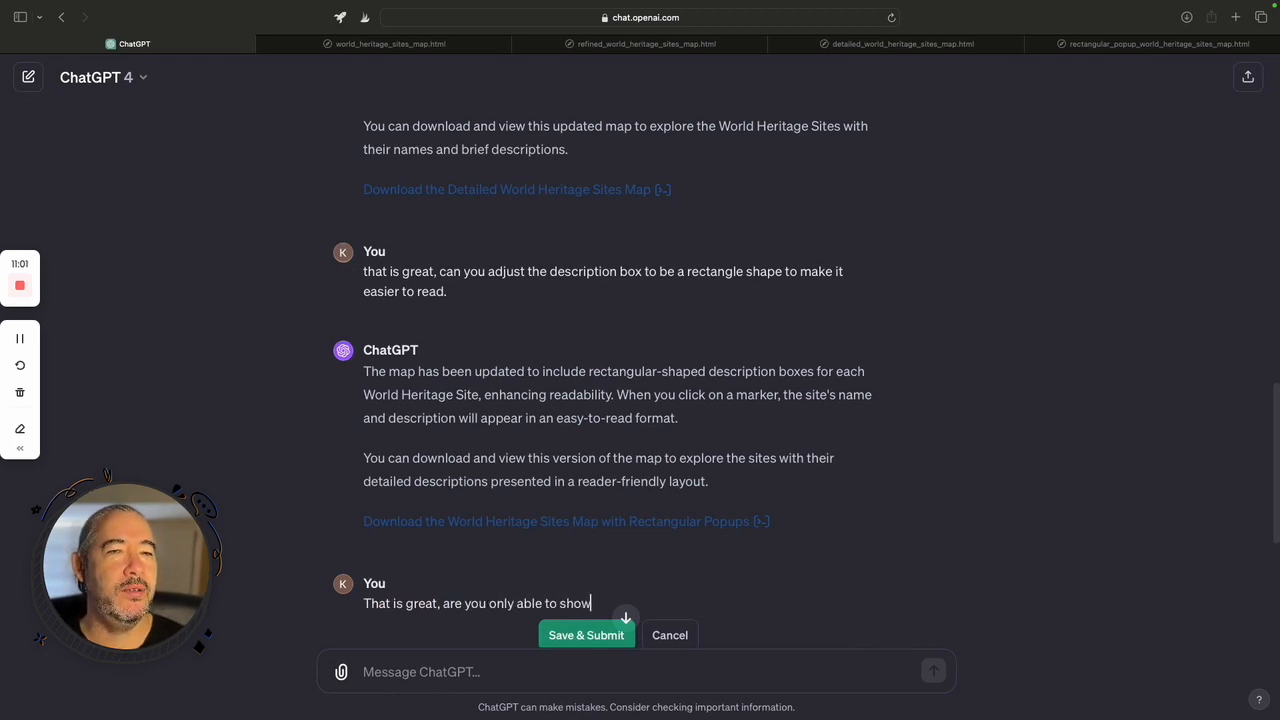
type(" the following sites.  My class is studying the Middle Ages.  ")
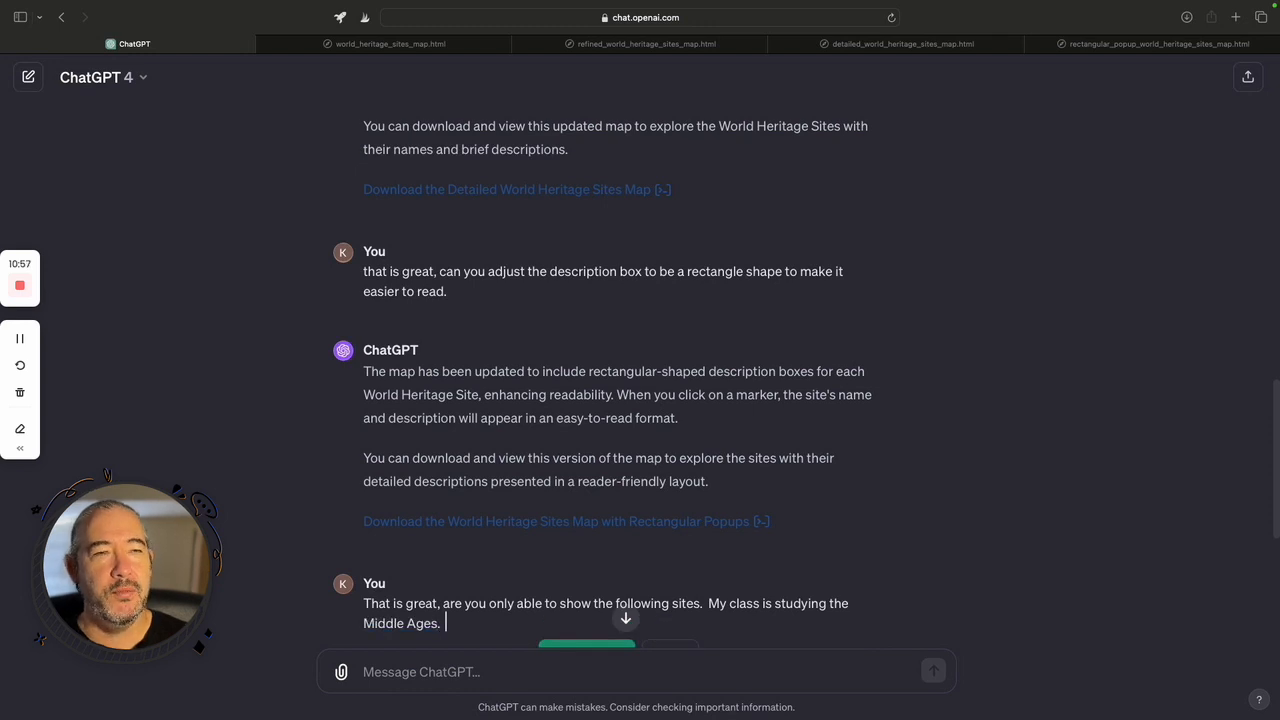
type("So make a new map with the following requirements. Only show world heritage sites")
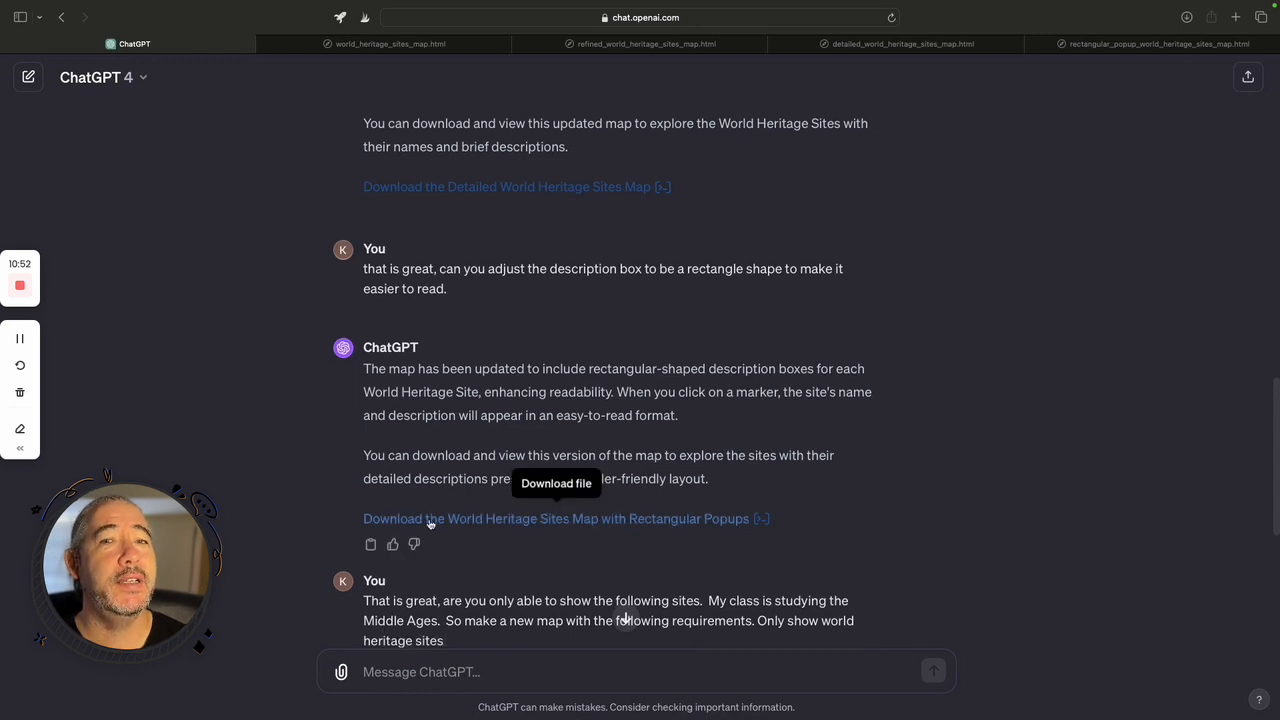
Extend the prompt to limit the map to sites that are medieval or created during the medieval period, with colour-coded markers.
scroll(430, 520, "down", 1)
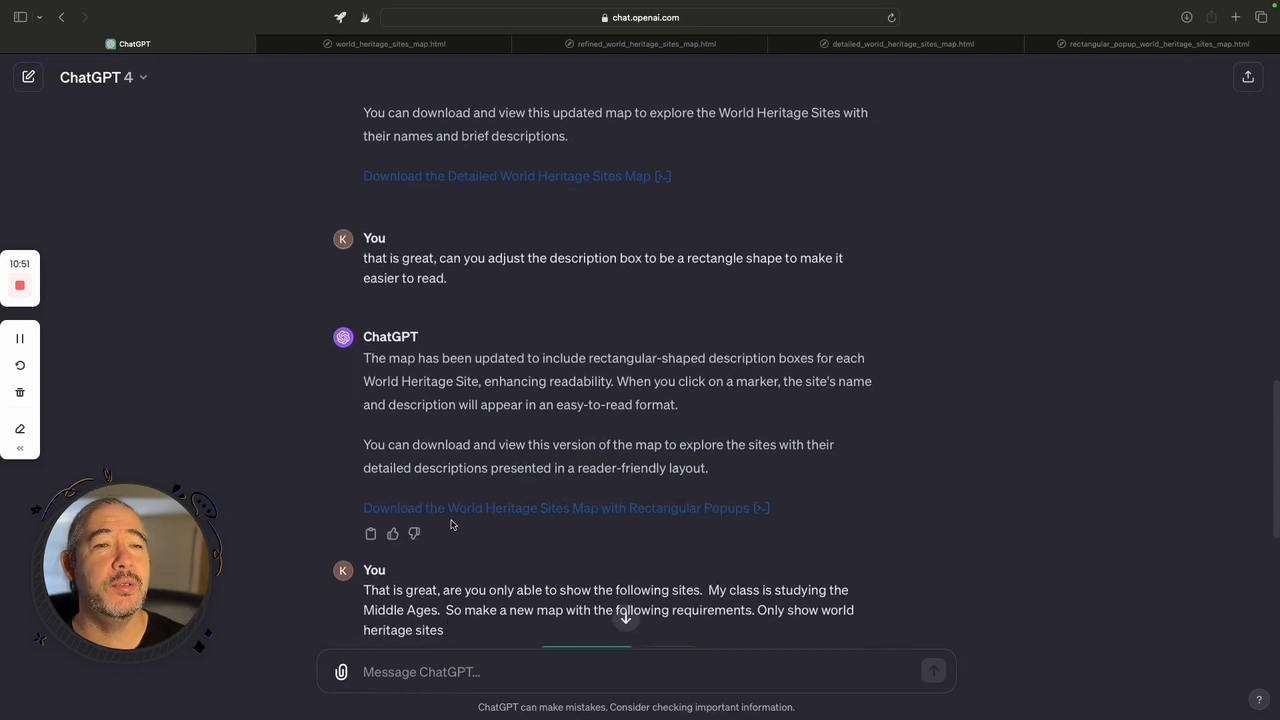
type("that are medieval")
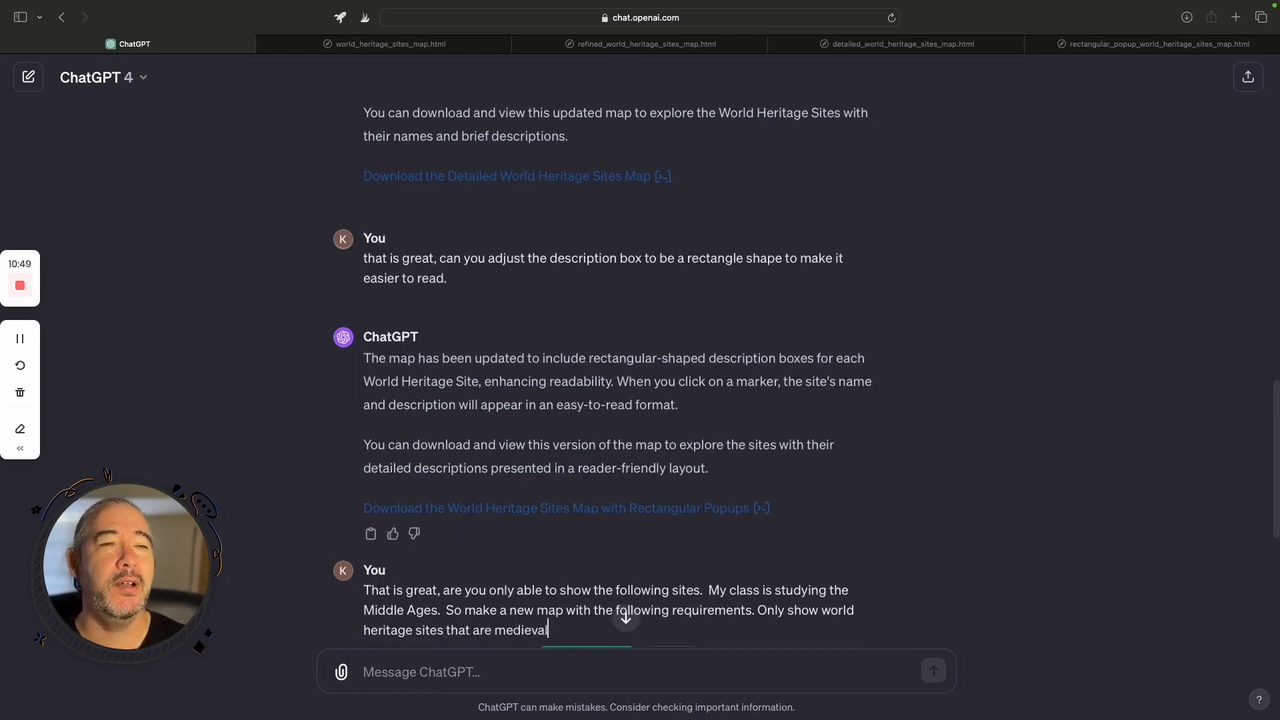
type(" or created during the medieval ")
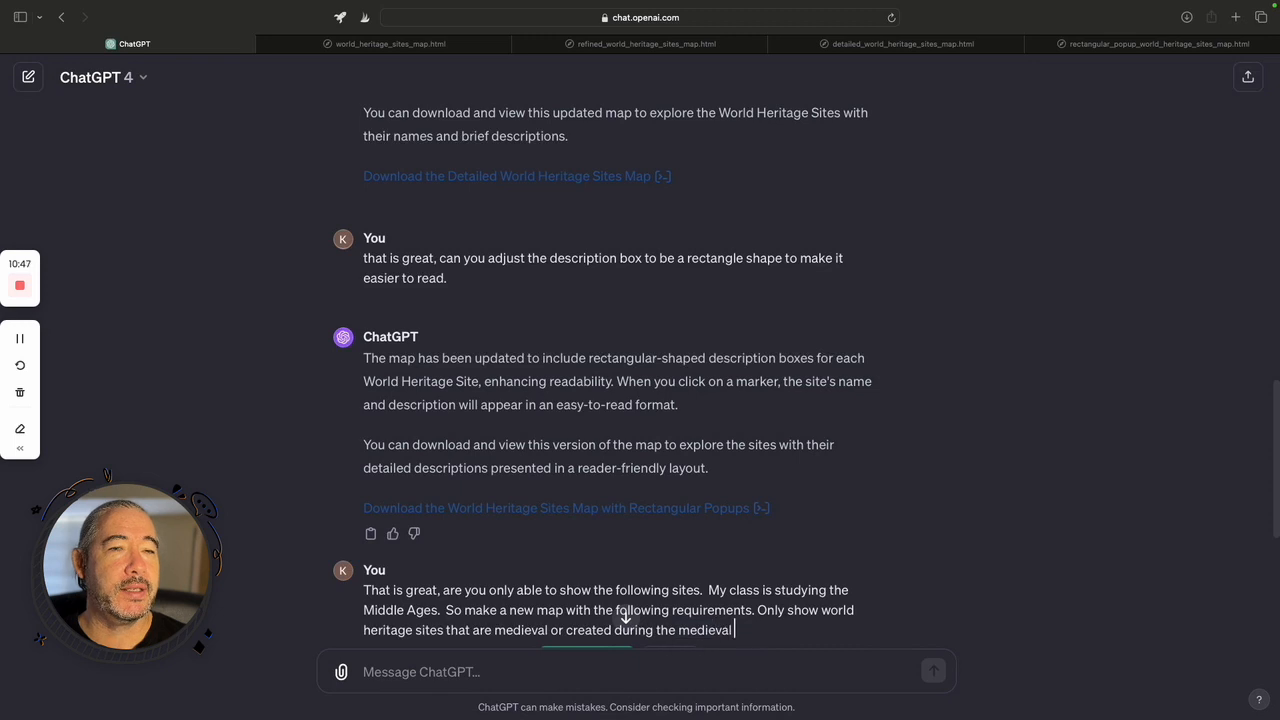
type("period, colour ")
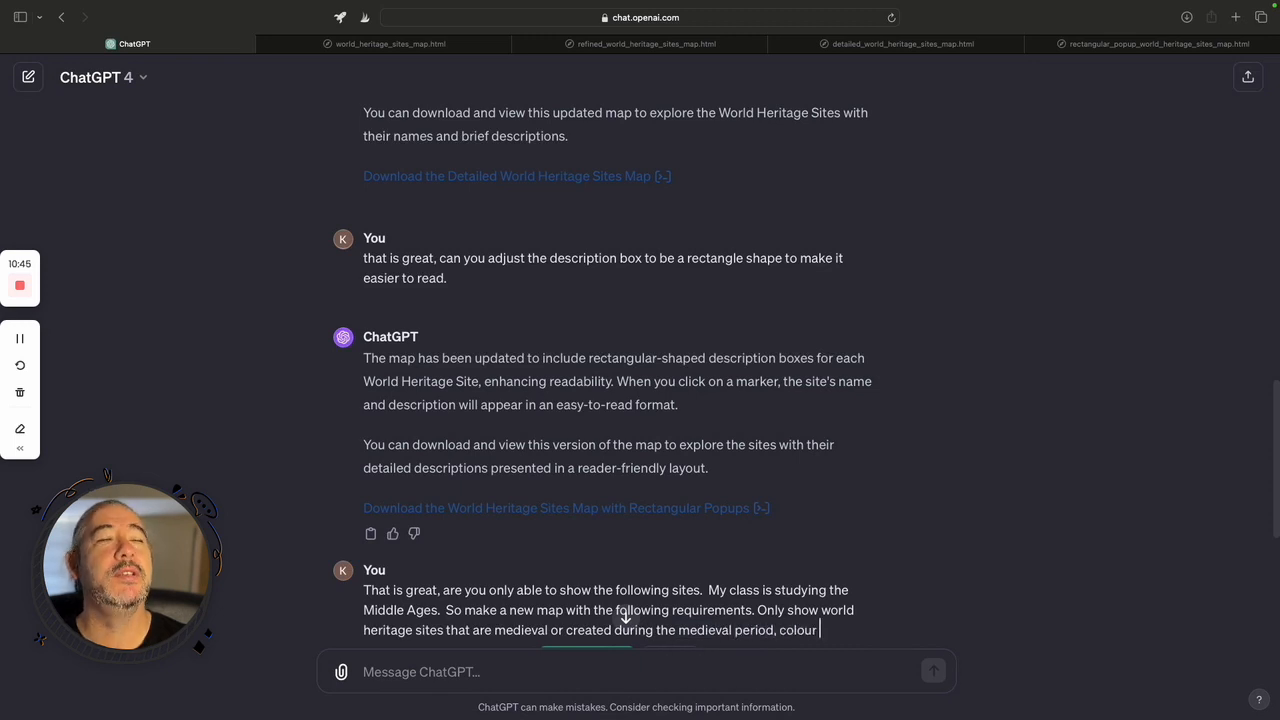
type("code the markers for each with the following:")
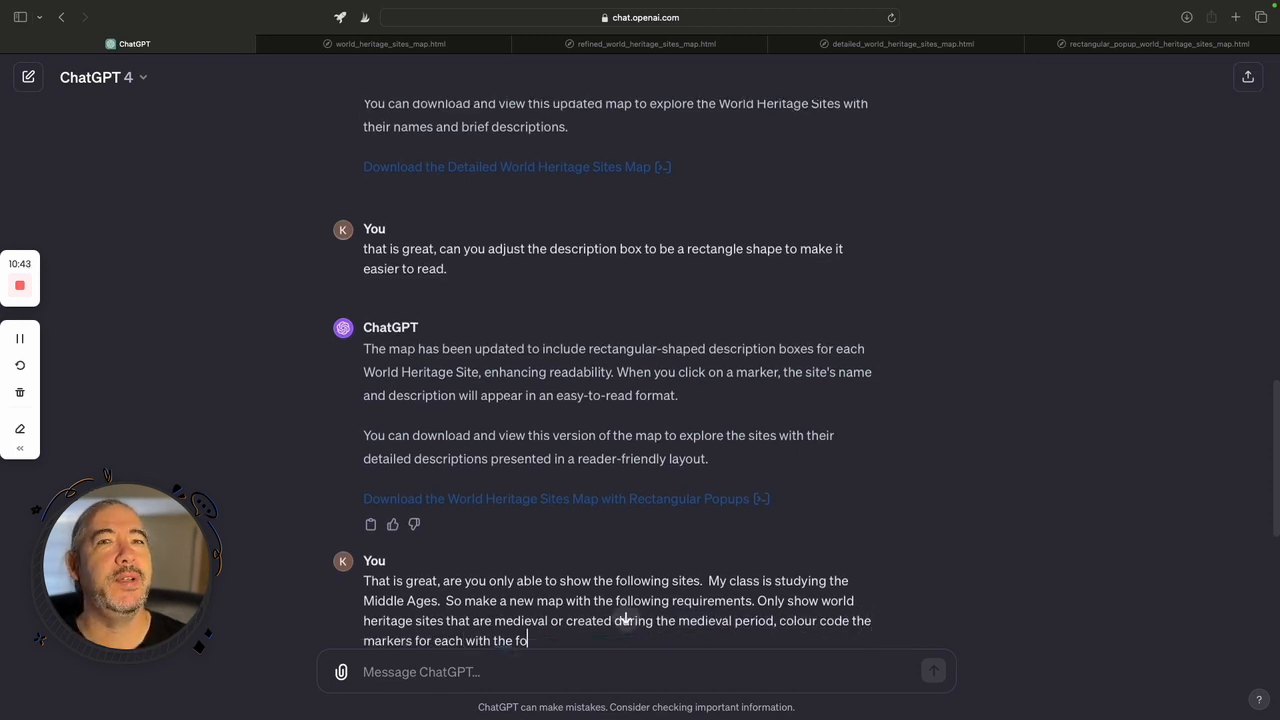
List the marker colours castle = blue, military site (not castle) = orange, cathedral/religious = purple and all others = red, and submit the edited prompt.
key("shift+Return")
type("castle/mili")
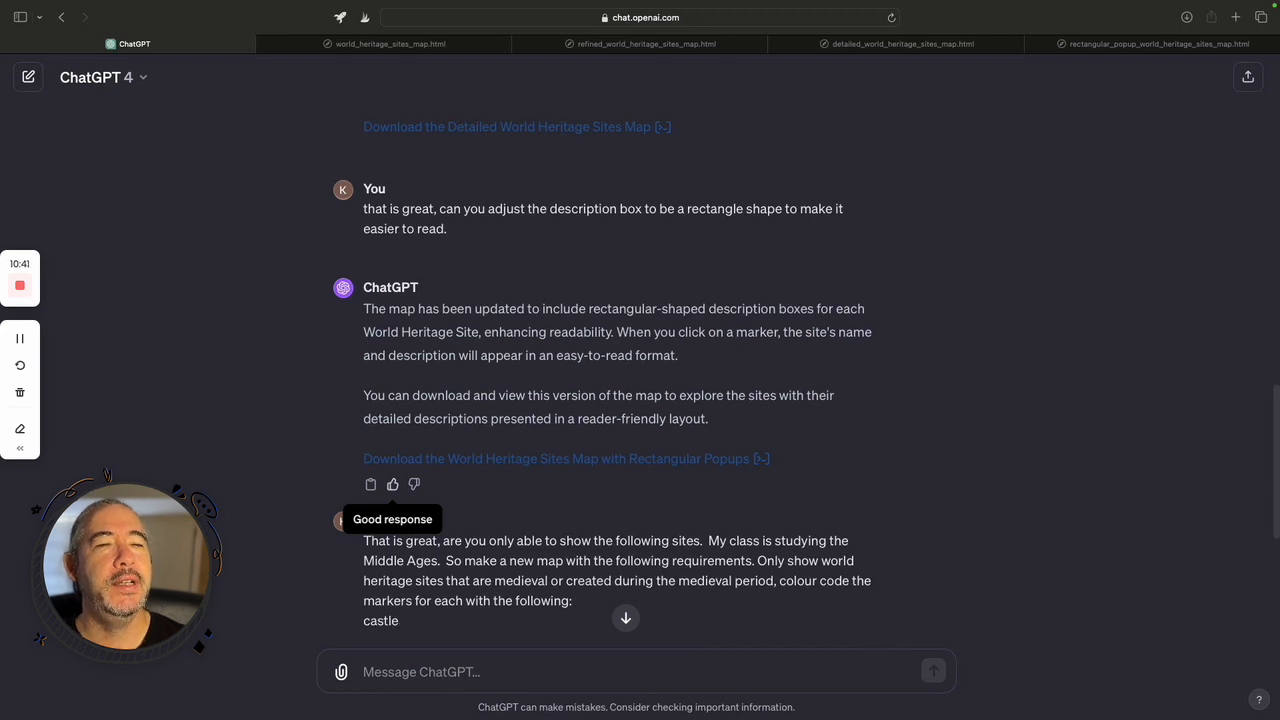
type("(not castle) = orange")
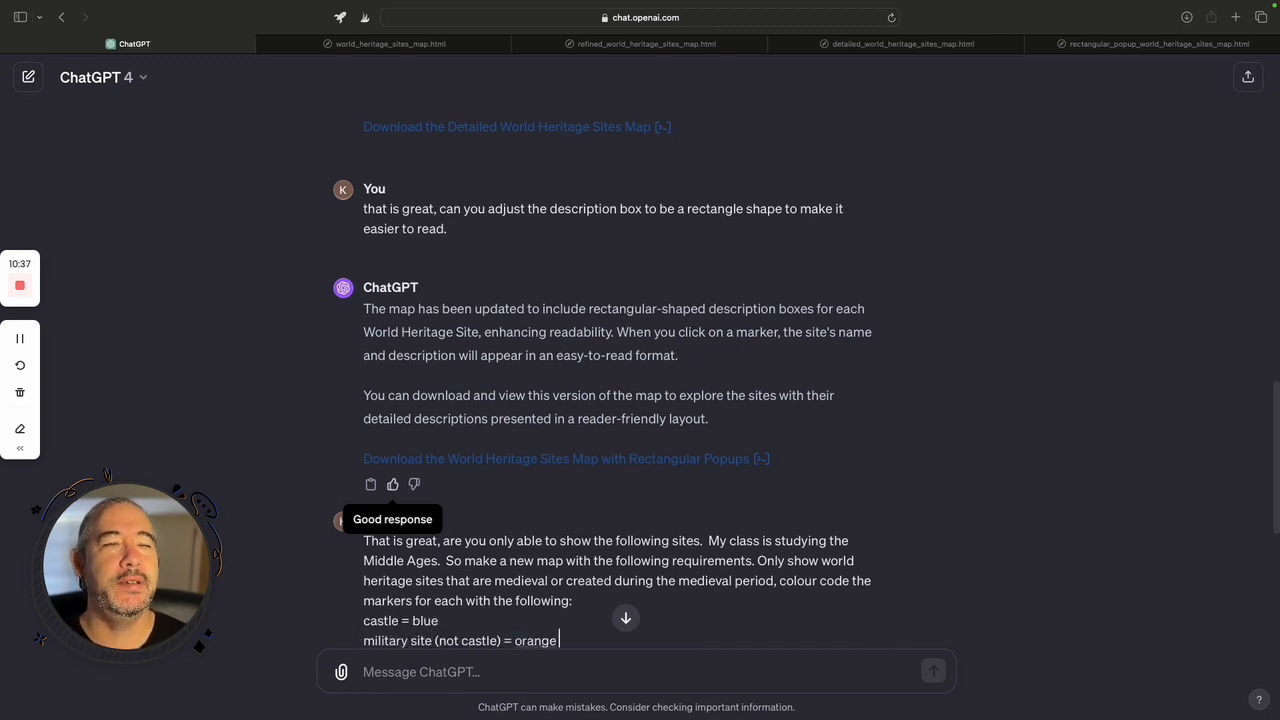
key("Return")
type("cathedral/religous = purple")
left_click(452, 620)
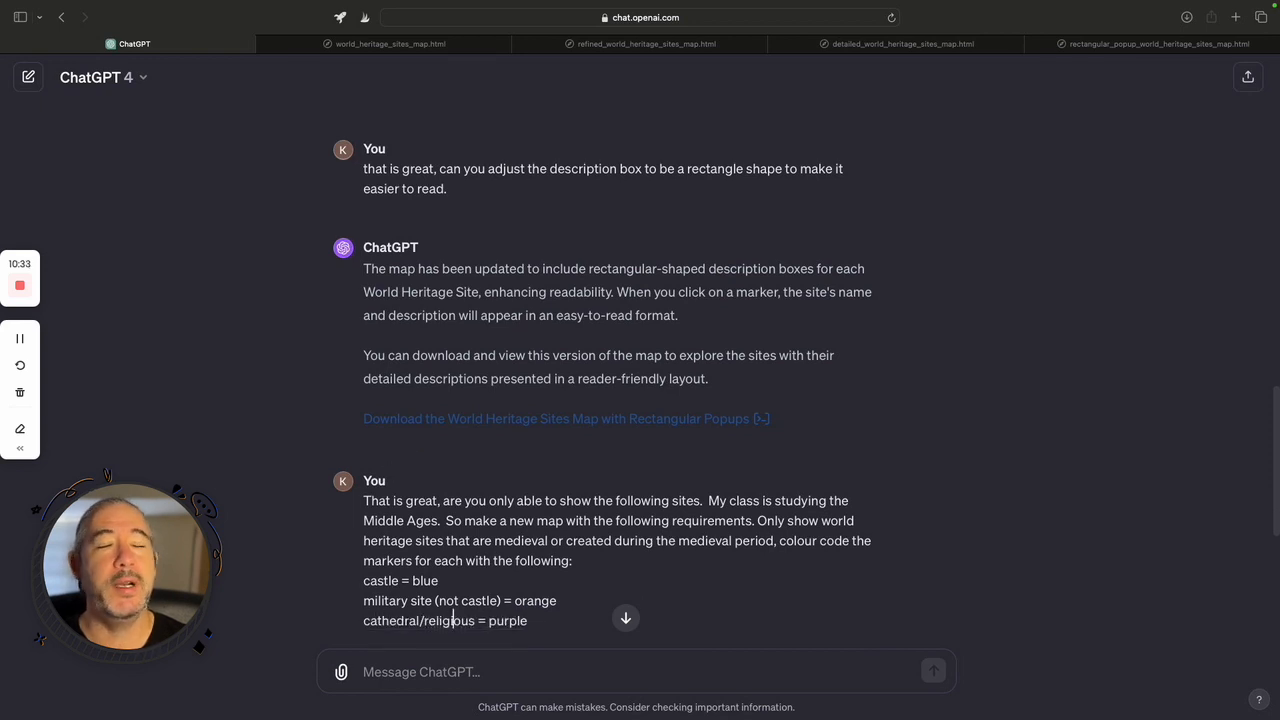
type("all others = red")
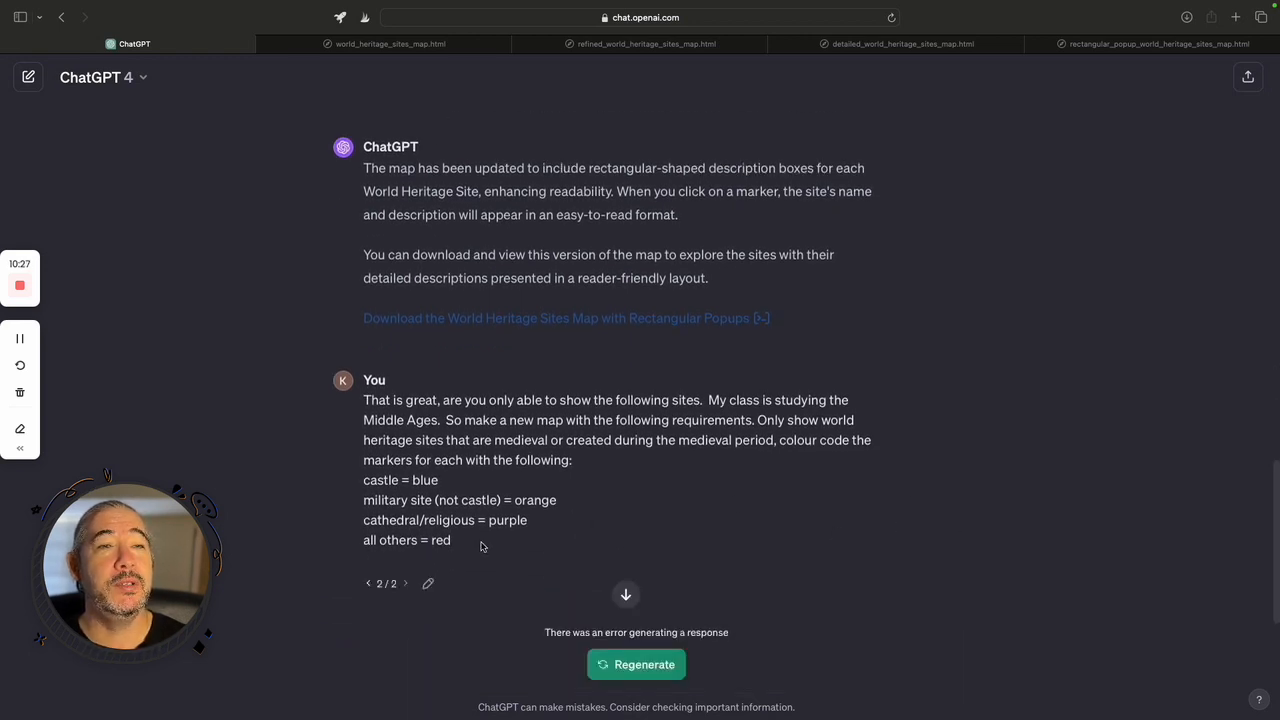
Copy the medieval map prompt, reload the ChatGPT conversation and paste the prompt as a new message.
left_click_drag(477, 545, 355, 394)
left_click(892, 17)
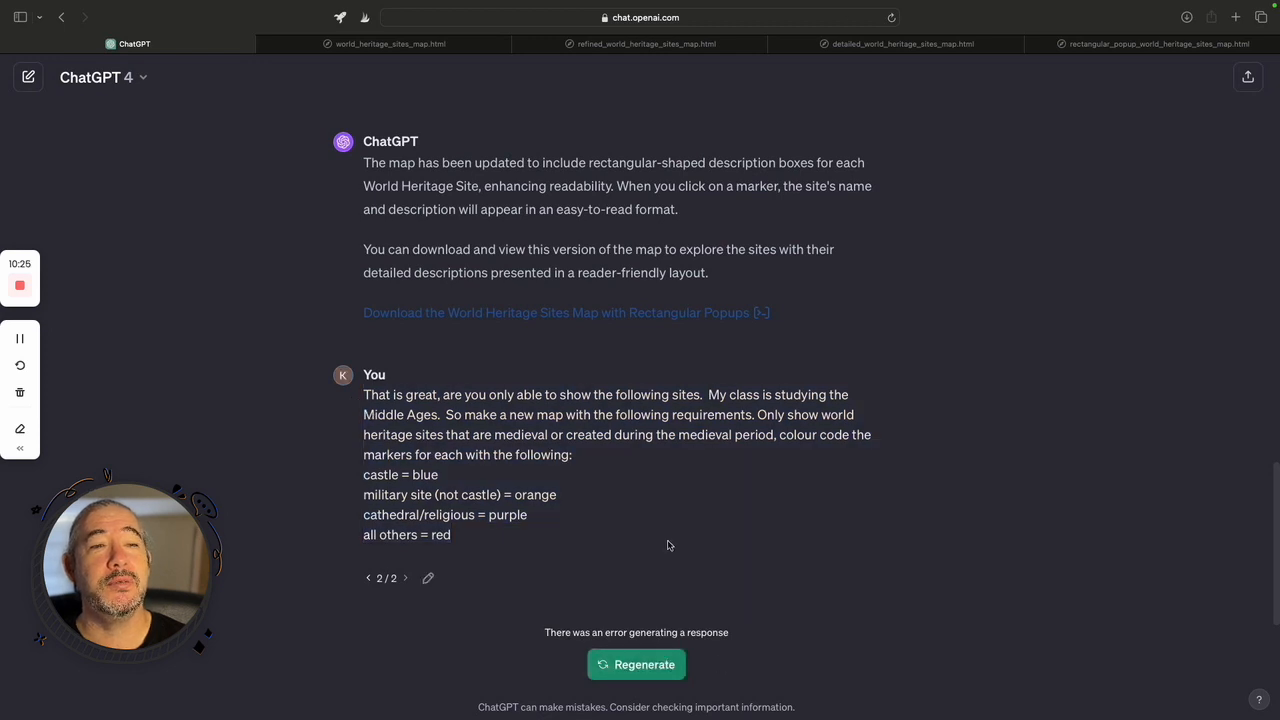
type("User That is great, are you only able to show the following sites.  My class is studying the Middle Ages.  So make a new map with the following requirements. Only show world heritage sites that are medieval or created during the medieval period, colour code the markers for each with the following: castle = blue military site (not castle) = orange cathedral/religious = purple all others = red")
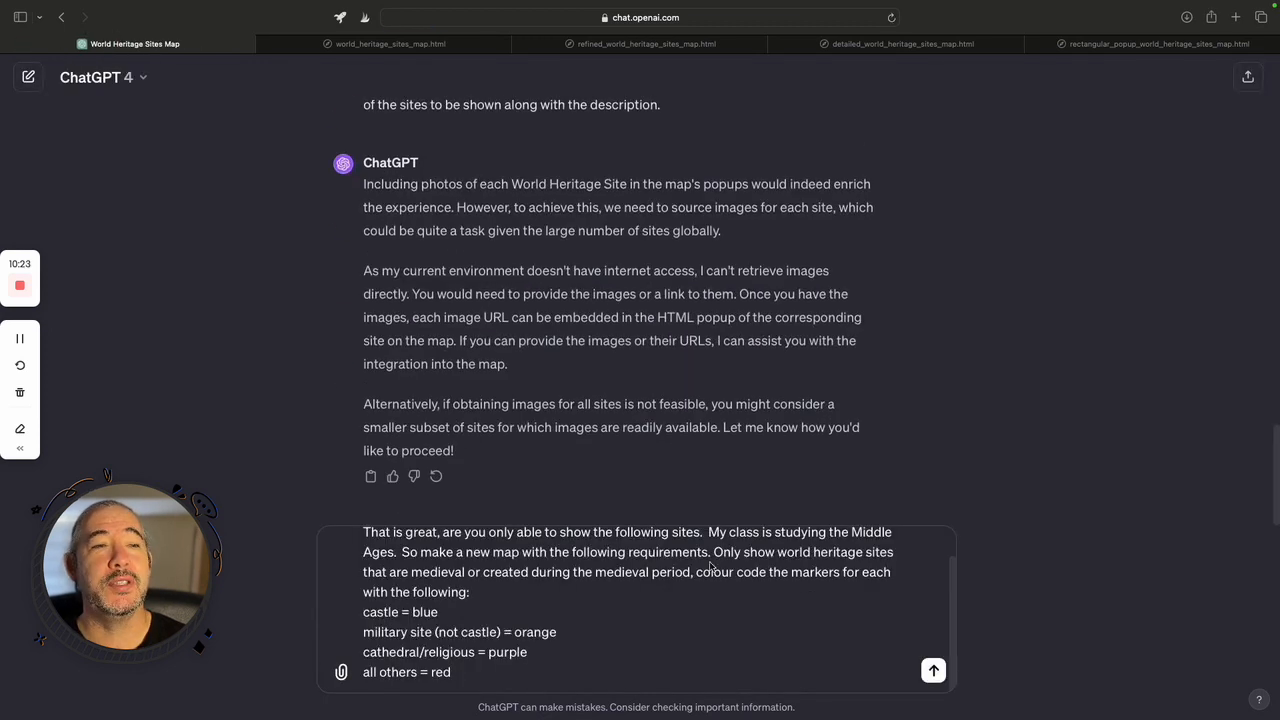
Delete the stray "User" label from the start of the pasted prompt and send the message.
left_click_drag(393, 550, 354, 551)
key("Delete")
key("Delete")
scroll(700, 610, "down", 1)
left_click(933, 671)
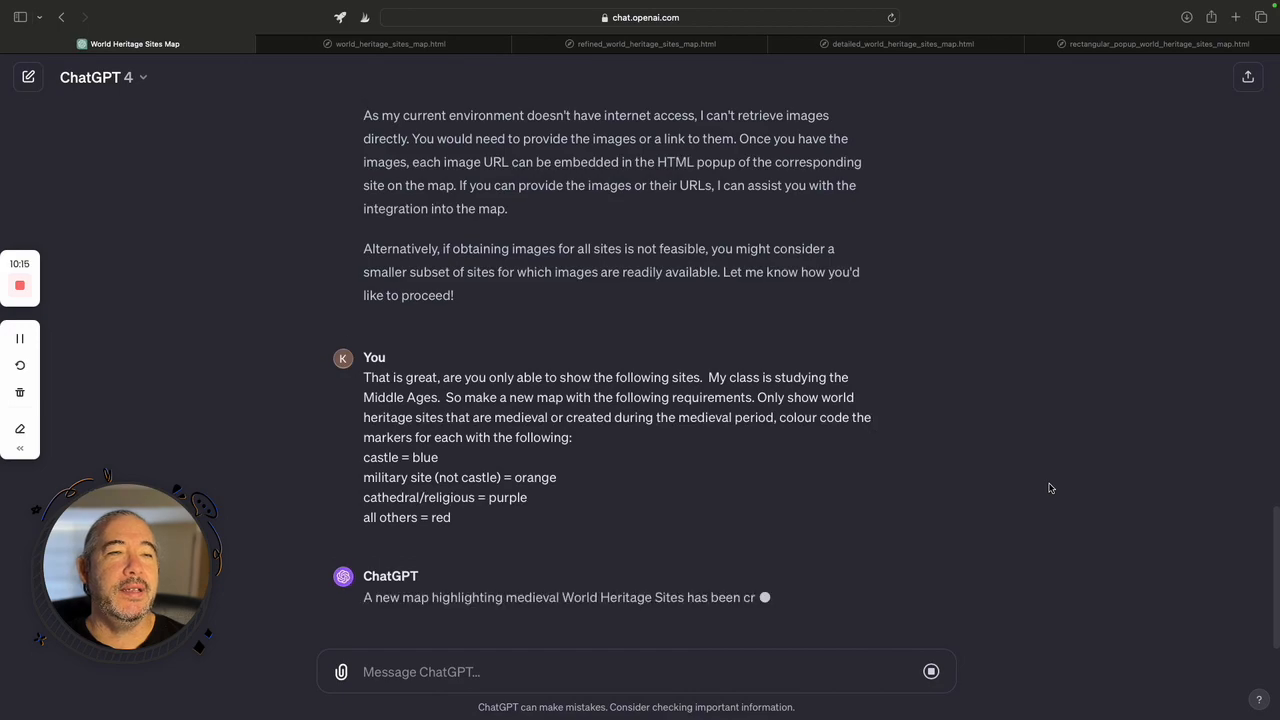
Download and open the medieval World Heritage Sites map, and check the City of Bath popup in southern England.
left_click(600, 574)
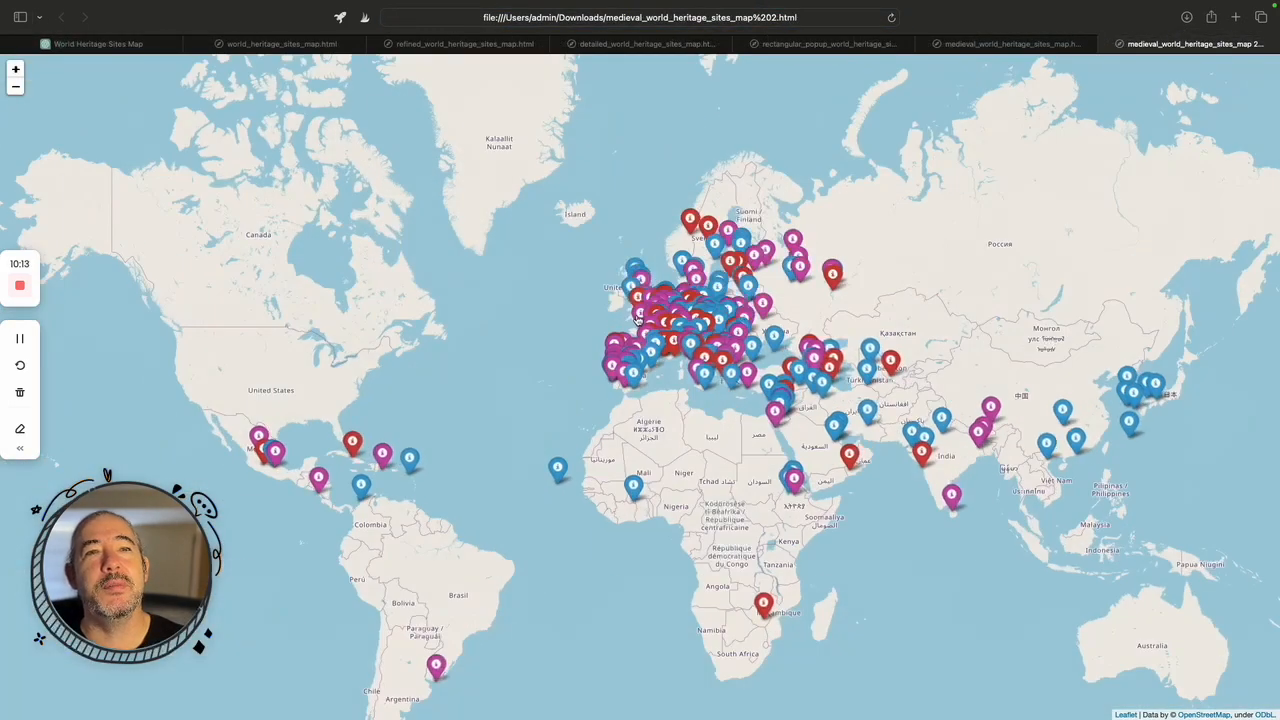
scroll(615, 363, "up", 5)
left_click_drag(615, 363, 560, 408)
scroll(560, 408, "up", 2)
left_click(738, 388)
left_click(616, 361)
left_click_drag(543, 291, 548, 469)
left_click(403, 293)
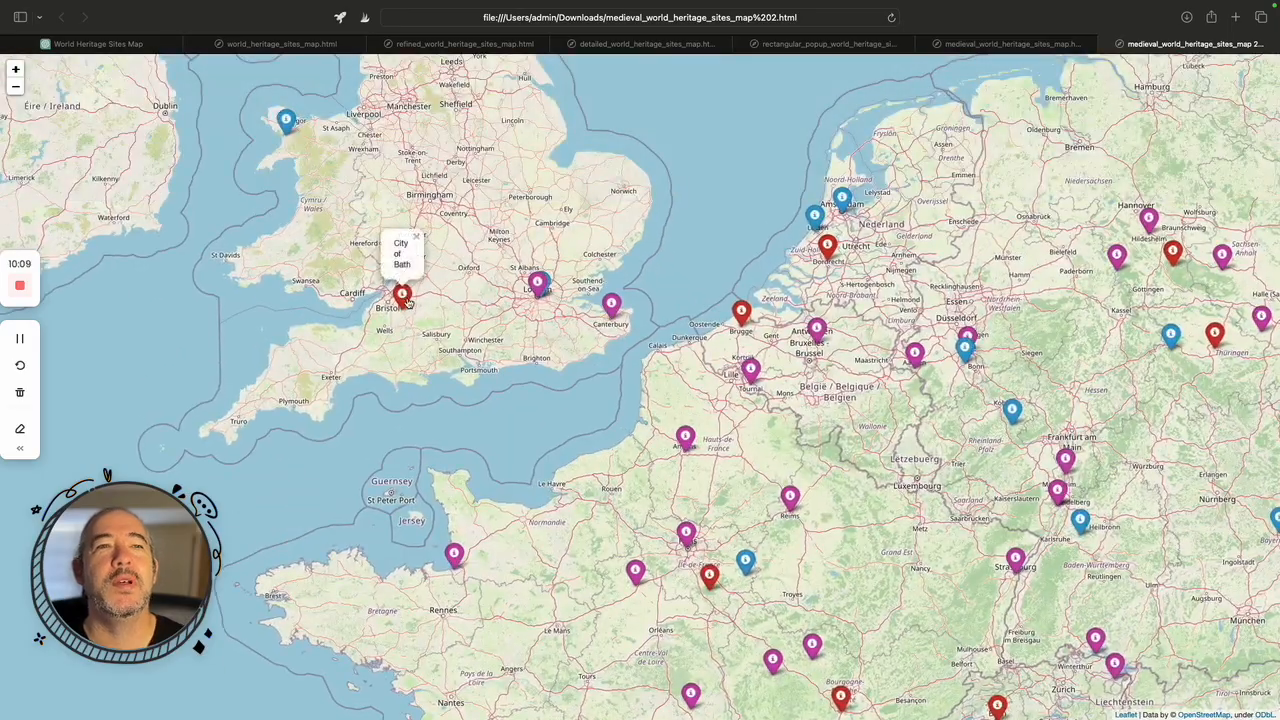
Check the popup of the Palace of Westminster and Westminster Abbey in London on the medieval map.
scroll(537, 310, "up", 5)
left_click(537, 228)
scroll(625, 362, "down", 2)
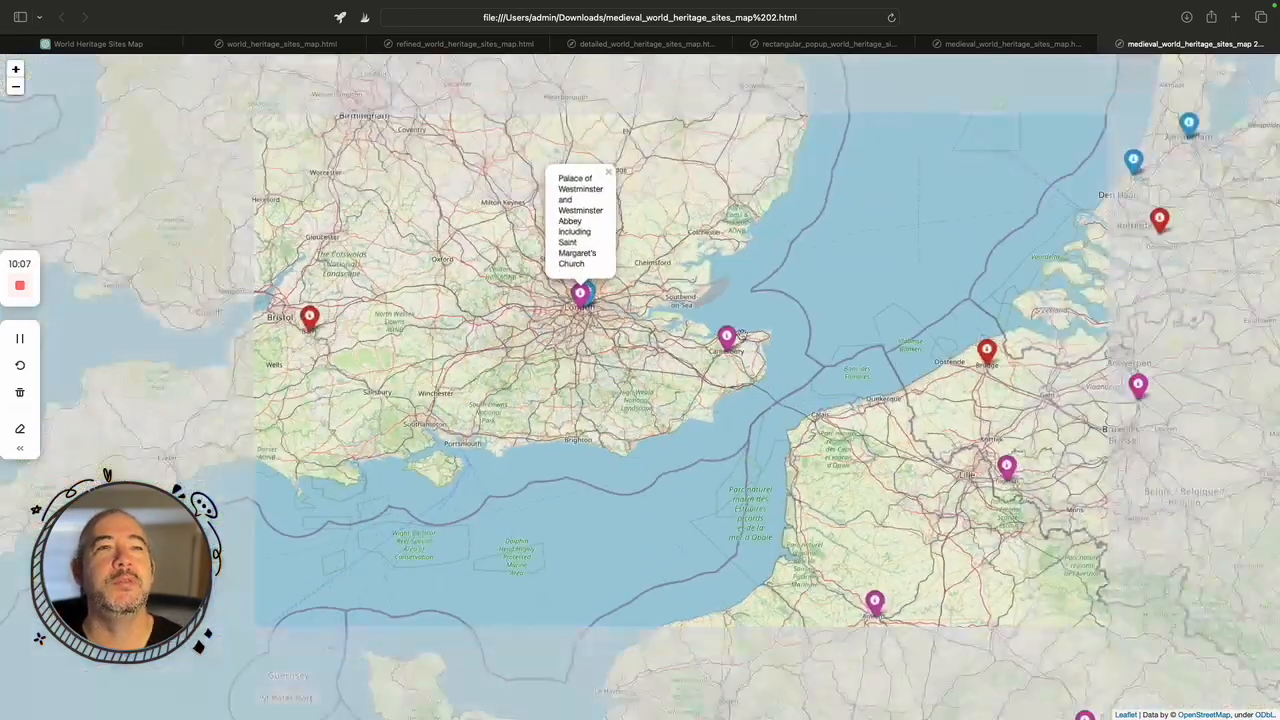
scroll(650, 278, "down", 3)
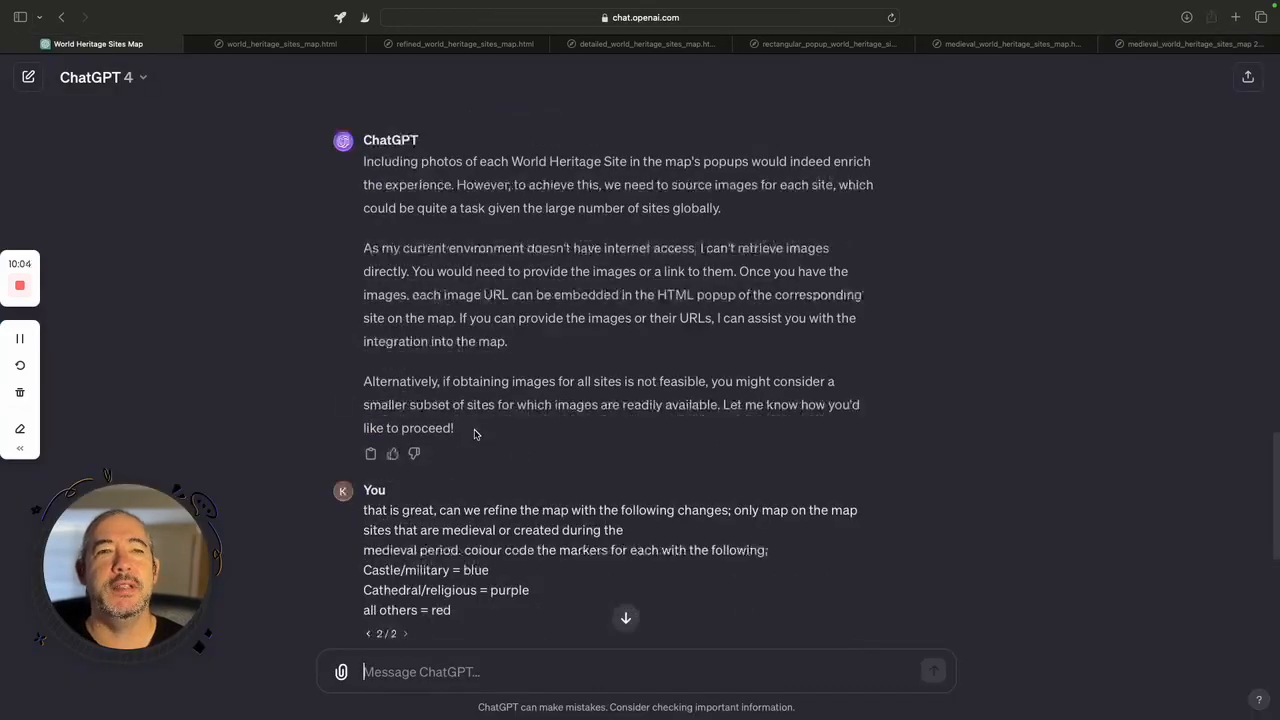
Replace the medieval map prompt in the conversation with "Okay we will no move onto another map" and resubmit it.
scroll(475, 434, "down", 1)
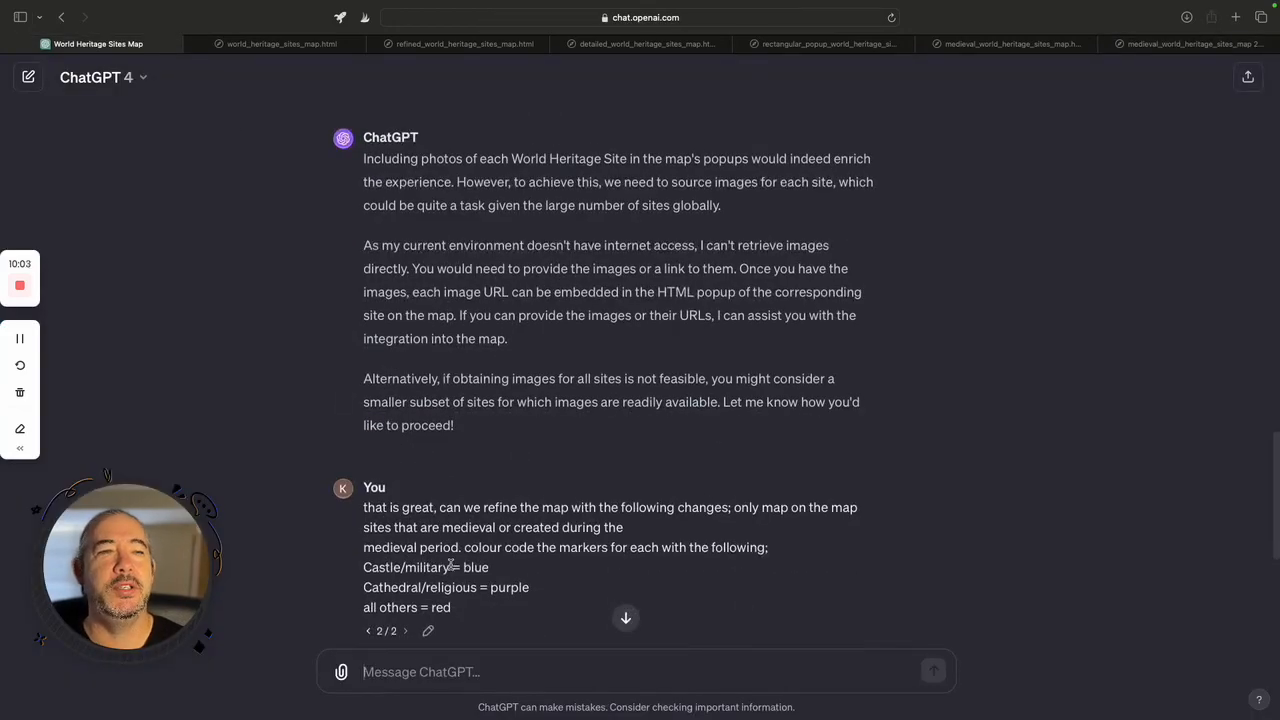
left_click(427, 630)
key("super+a")
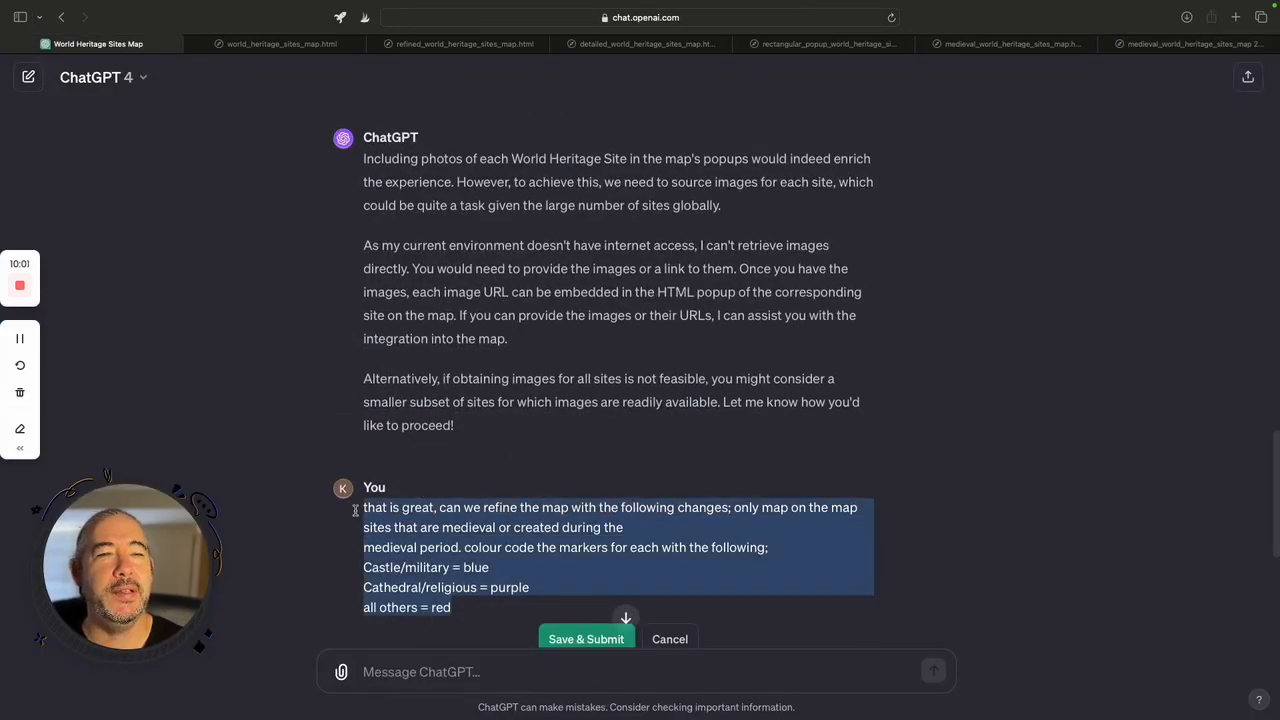
key("BackSpace")
scroll(620, 560, "up", 2)
type("OKay we will no move")
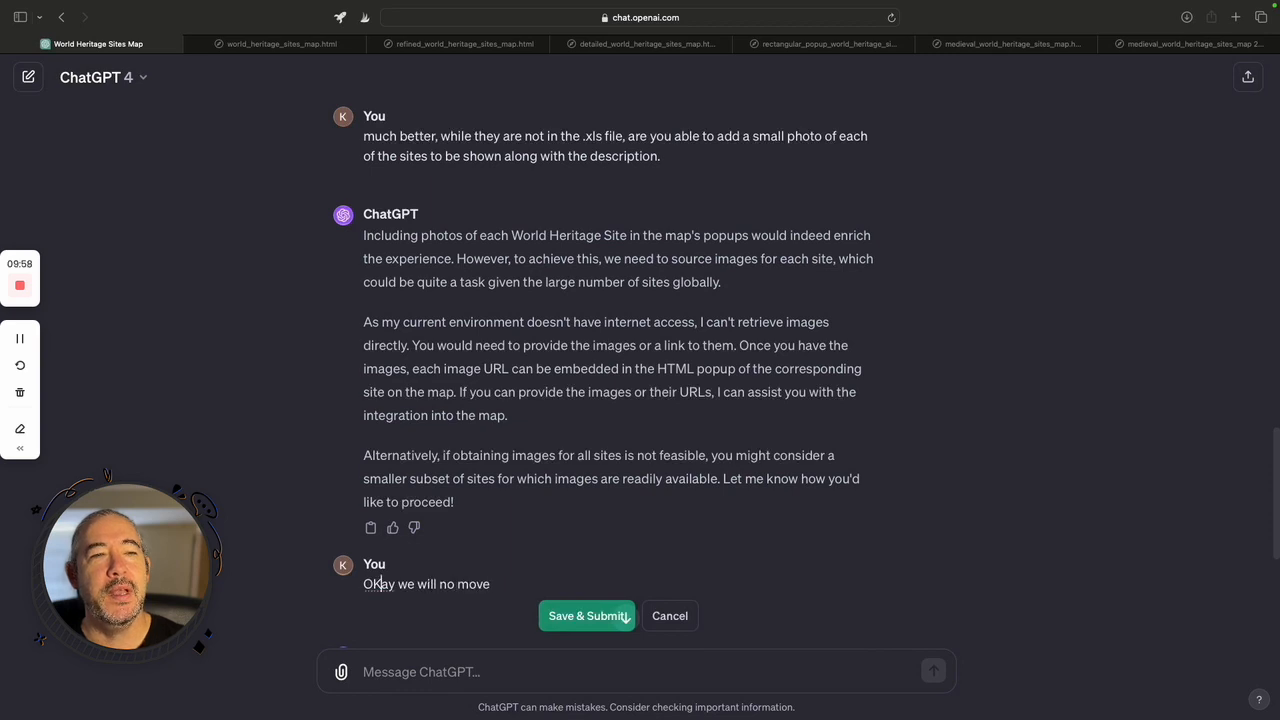
key("BackSpace")
type("k")
key("super+Right")
type("onto another map")
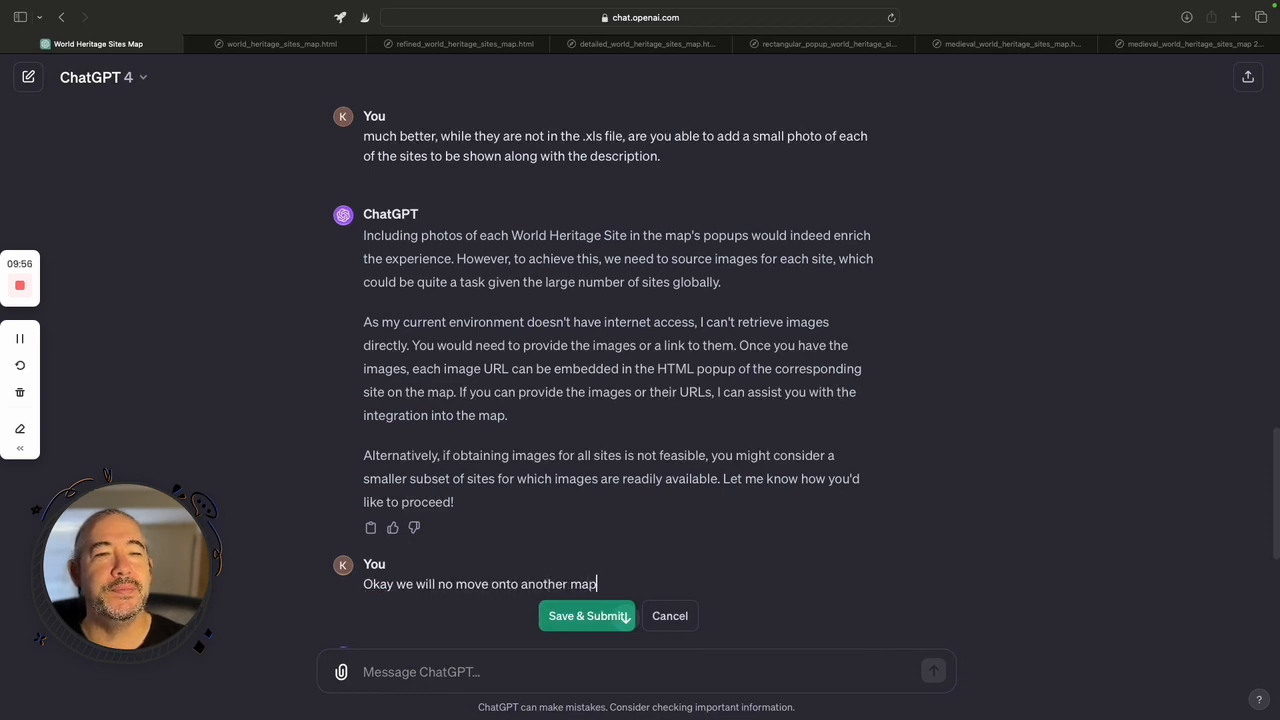
left_click(626, 616)
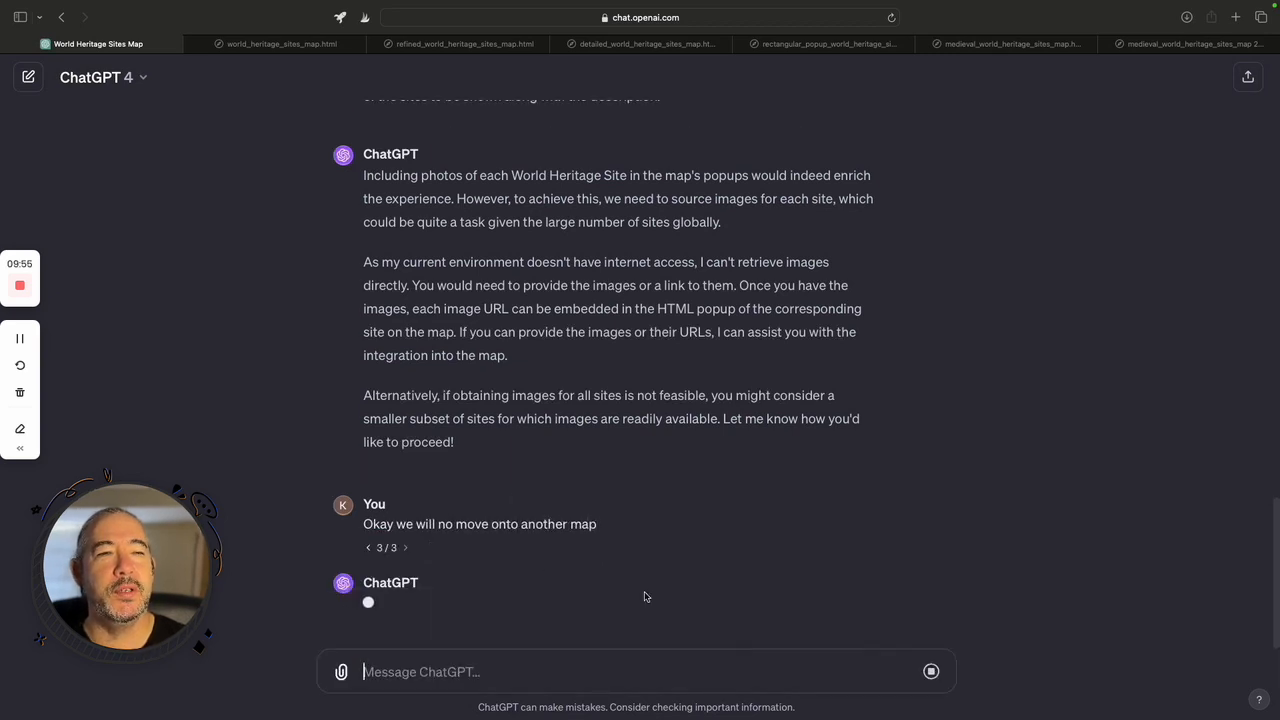
Attach the UK-Castles.xlsx spreadsheet to a new message.
left_click(341, 671)
left_click(290, 279)
left_click(1119, 520)
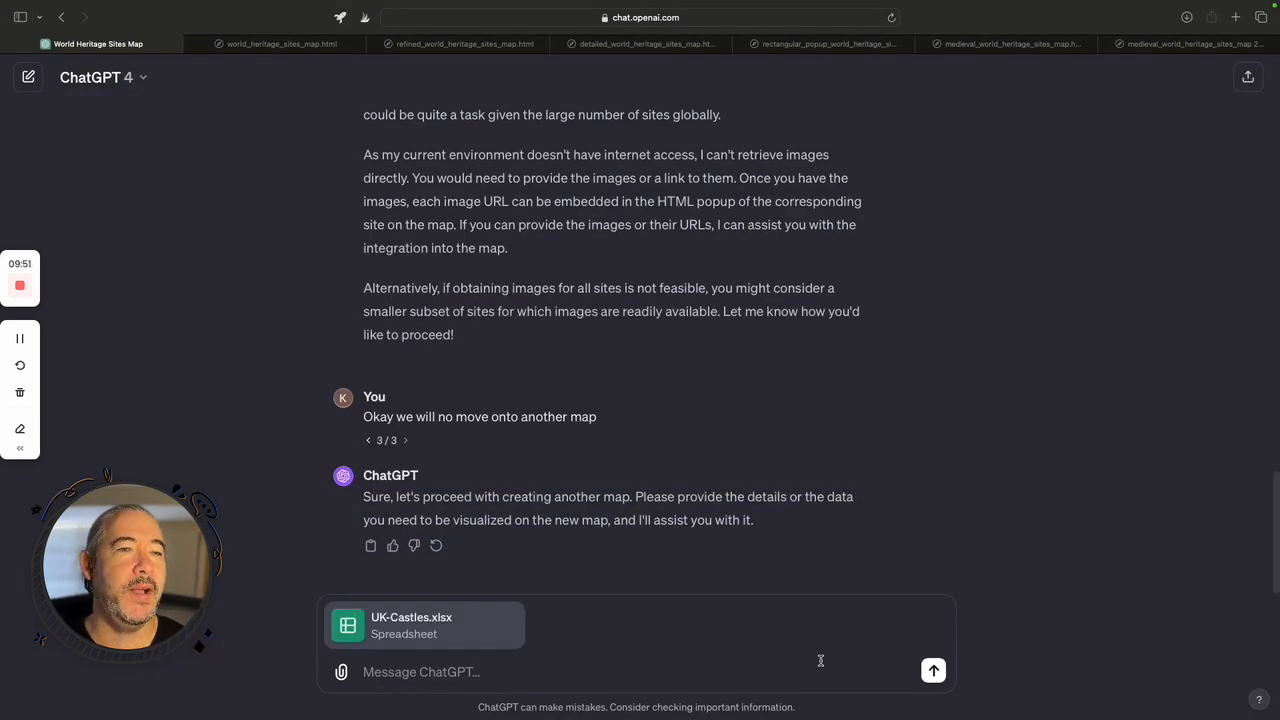
Send the message "This is a map of Castles in the UK, like above great a map with the name of each site.".
type("This is a map of")
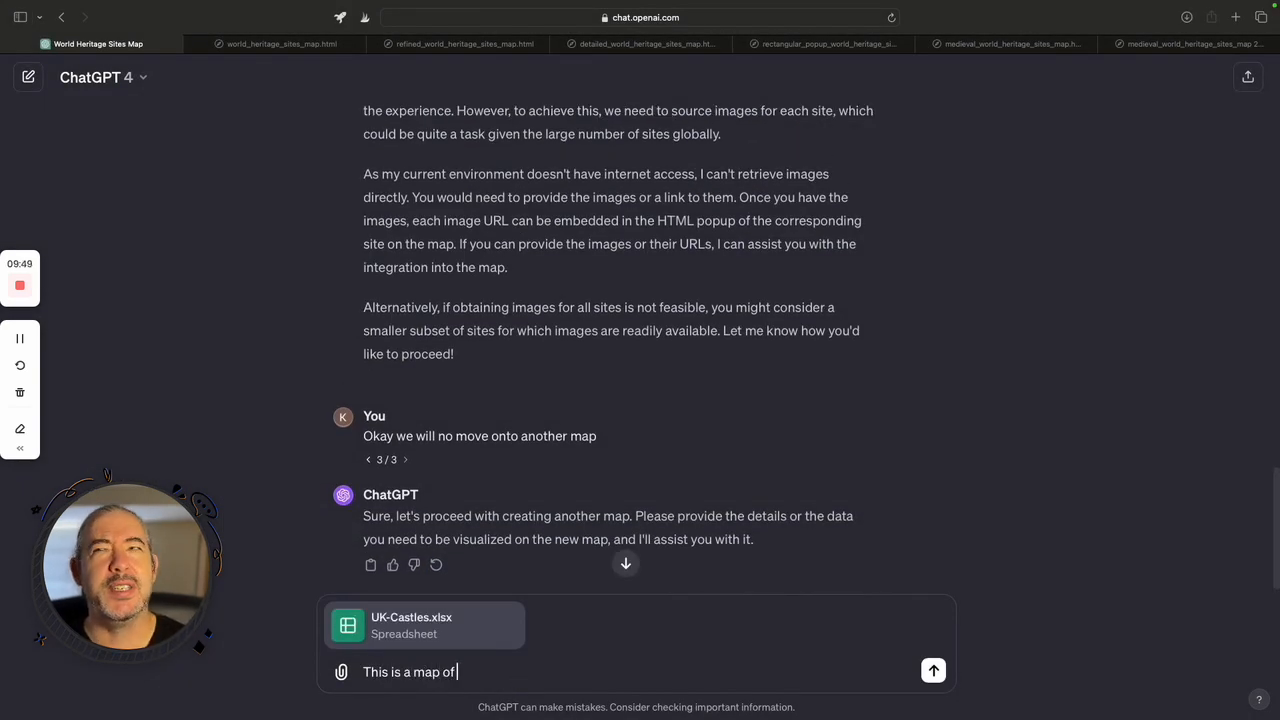
type(" Castles in the UK,  Refine ")
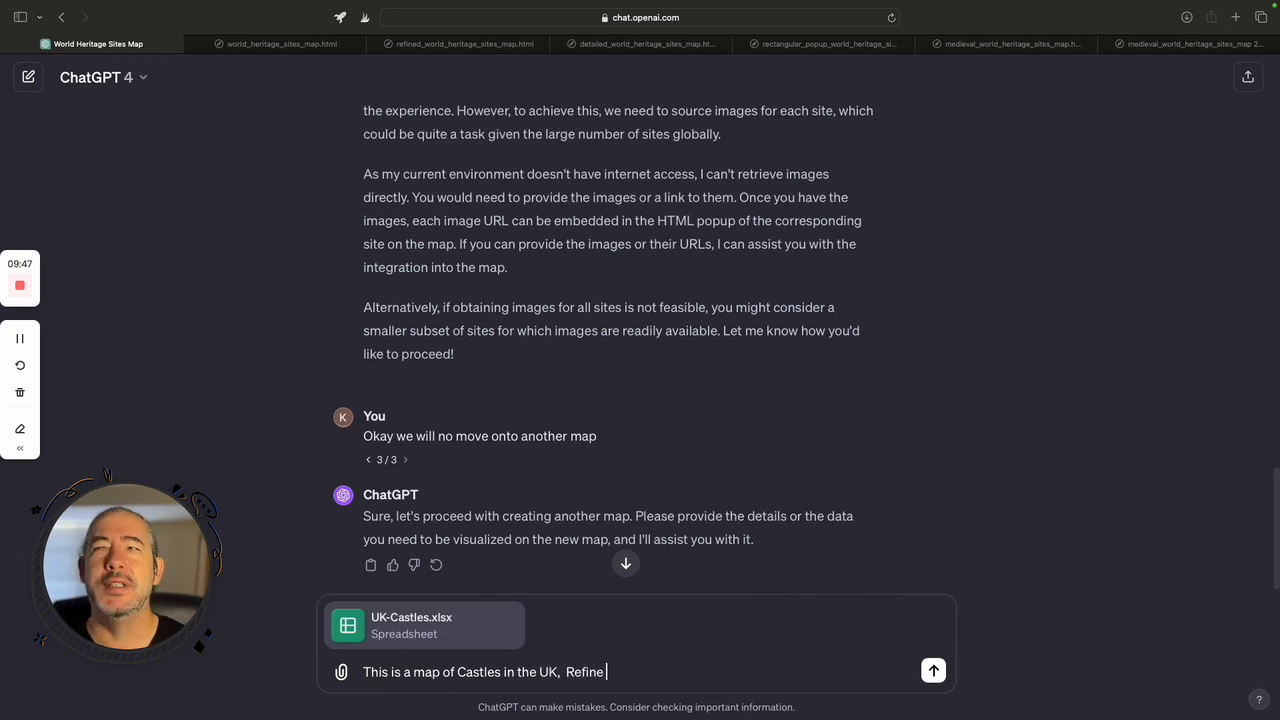
type("the m")
key("BackSpace")
key("BackSpace")
key("BackSpace")
key("BackSpace")
key("BackSpace")
key("BackSpace")
key("BackSpace")
key("BackSpace")
key("BackSpace")
key("BackSpace")
key("BackSpace")
key("BackSpace")
type("like above great a map with the name of each site.")
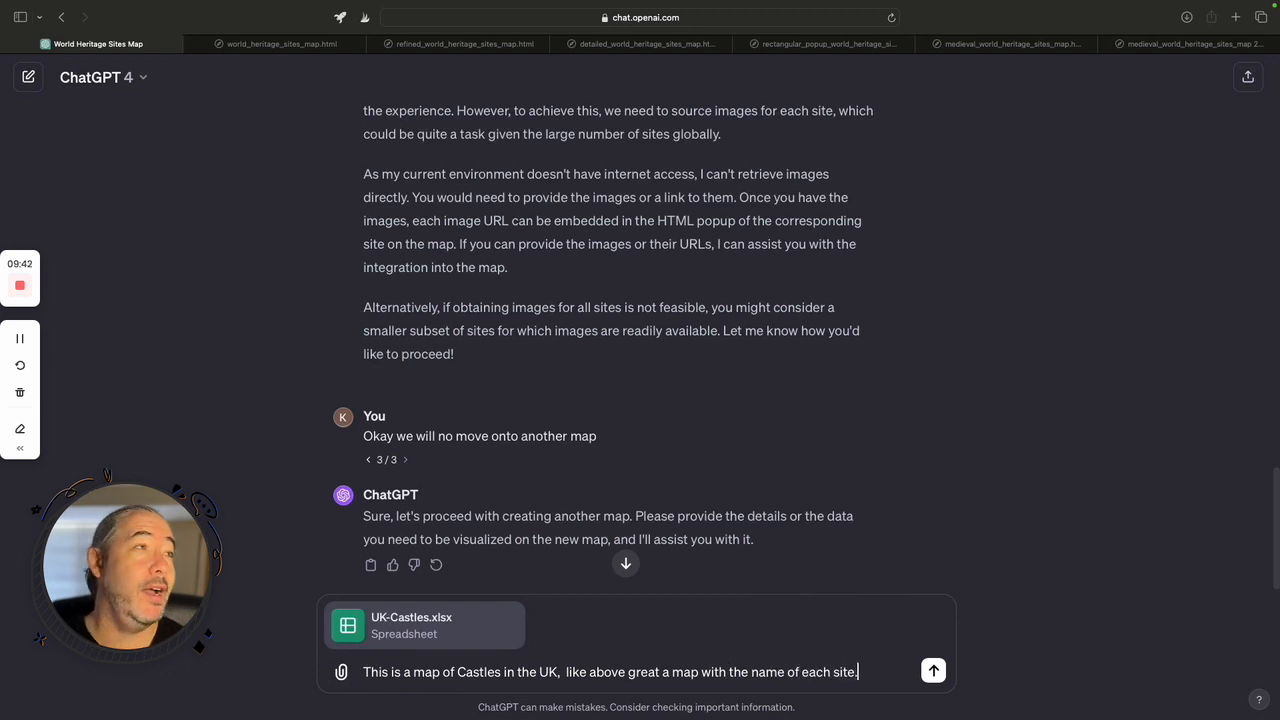
key("Return")
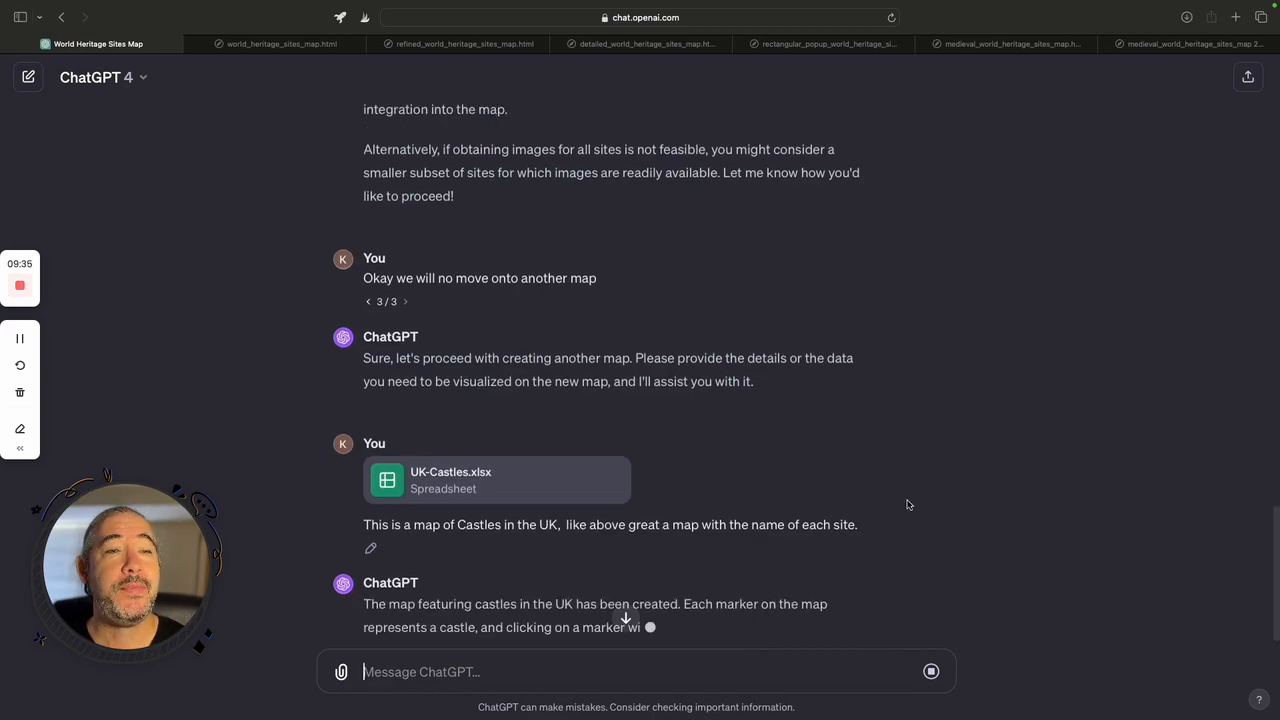
Download and open the UK castles map, and examine the markers across southern England and its south coast.
left_click(500, 594)
double_click(1092, 85)
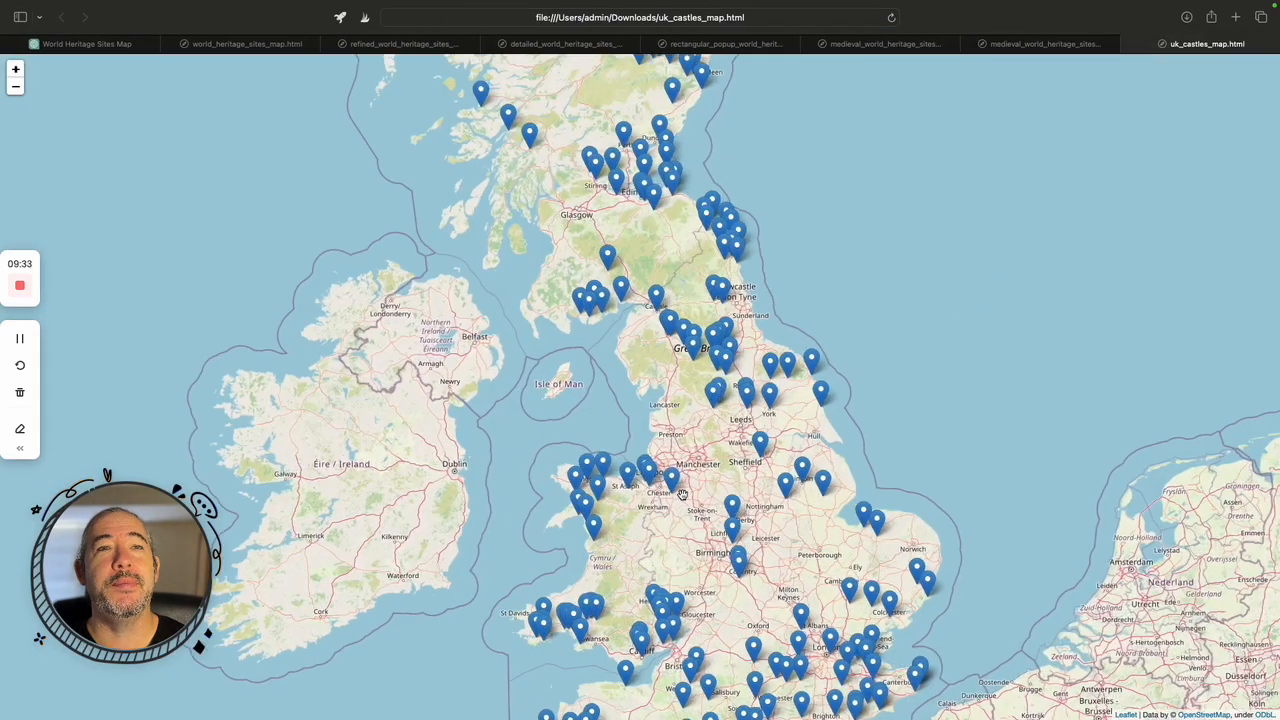
scroll(832, 335, "up", 3)
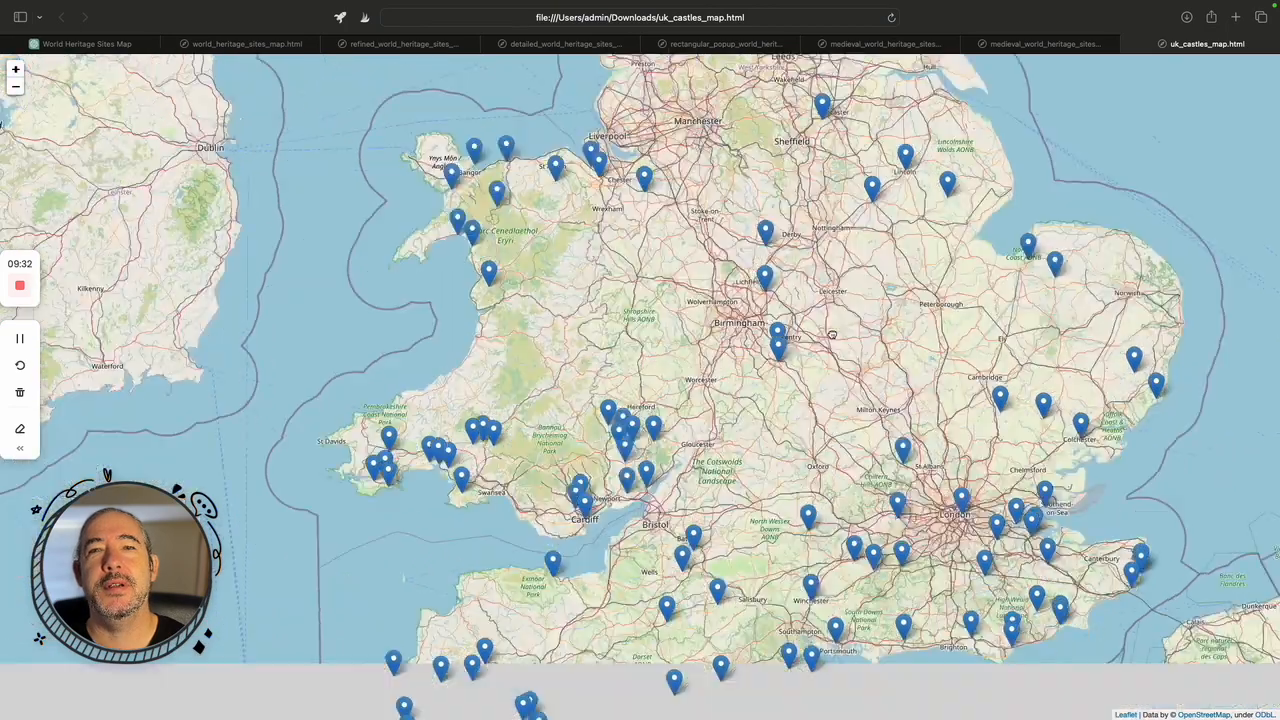
left_click_drag(832, 335, 930, 150)
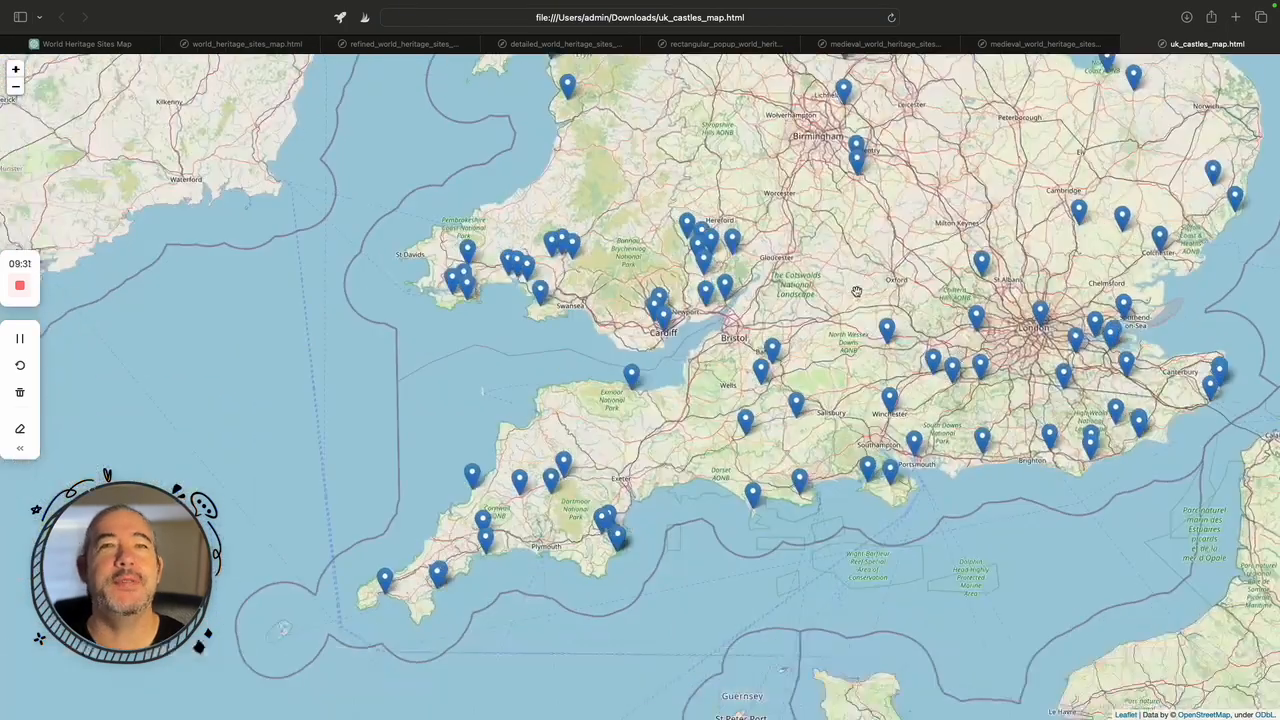
scroll(379, 376, "up", 5)
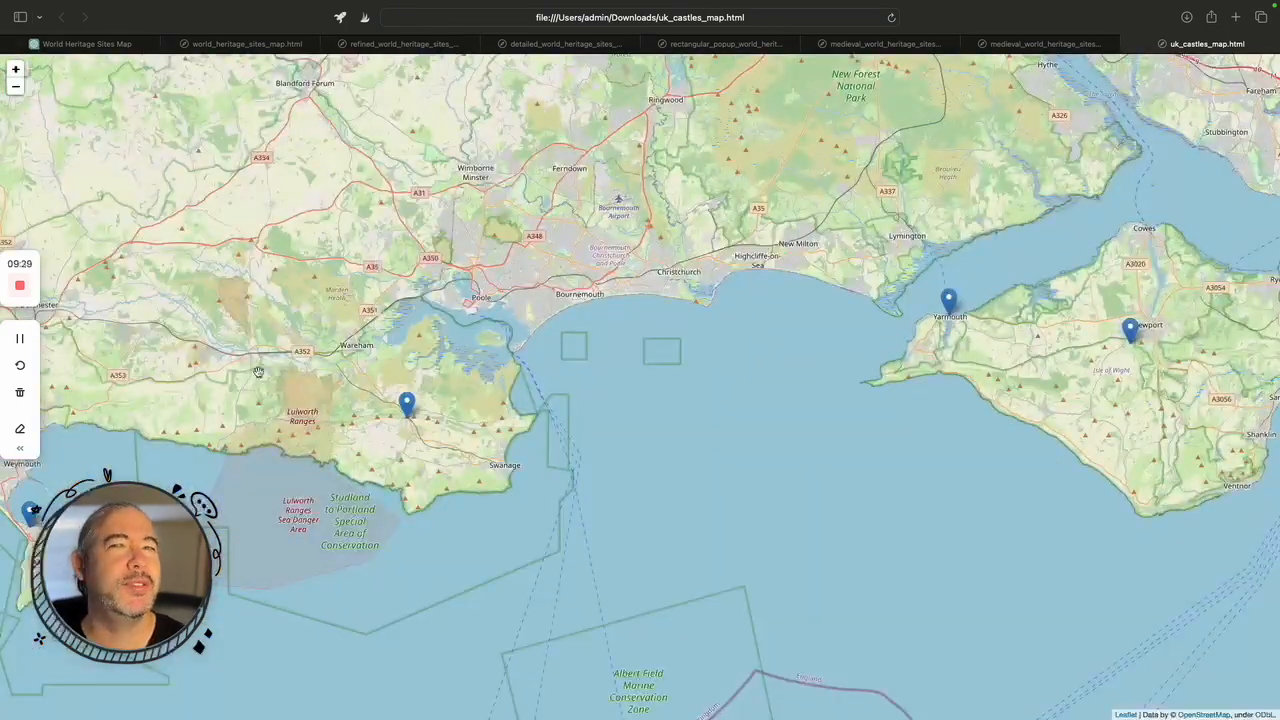
scroll(805, 454, "down", 5)
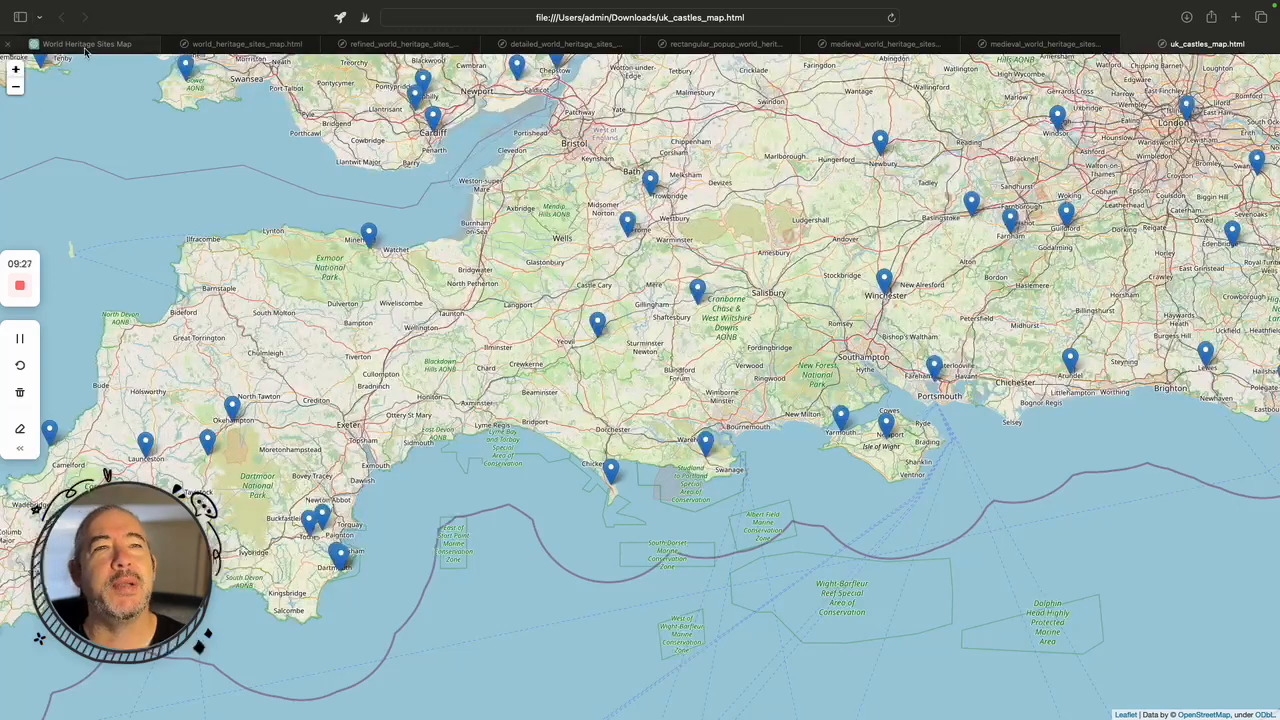
Return to the ChatGPT conversation and start a message asking to refine the map by only mapping castles involved in the English civil war sieges.
left_click(87, 45)
left_click(431, 668)
type("that is great, can you refine the map by")
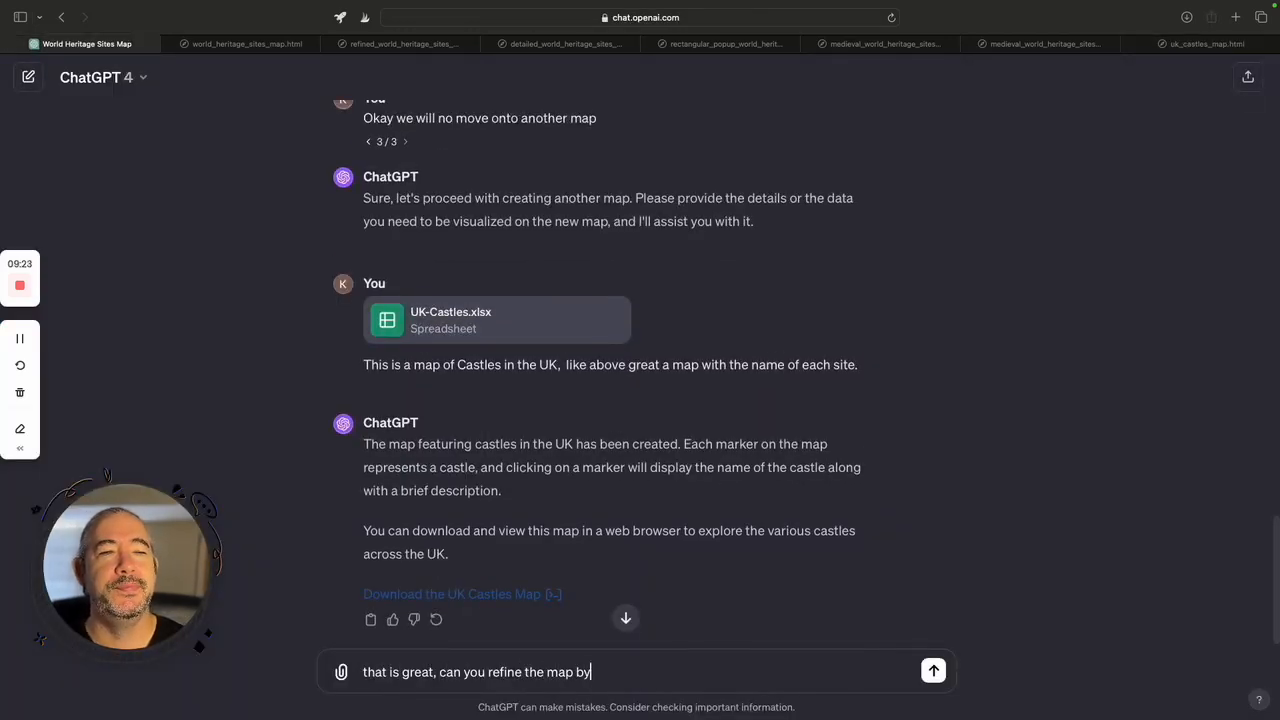
type(" only mapping those castles involved ")
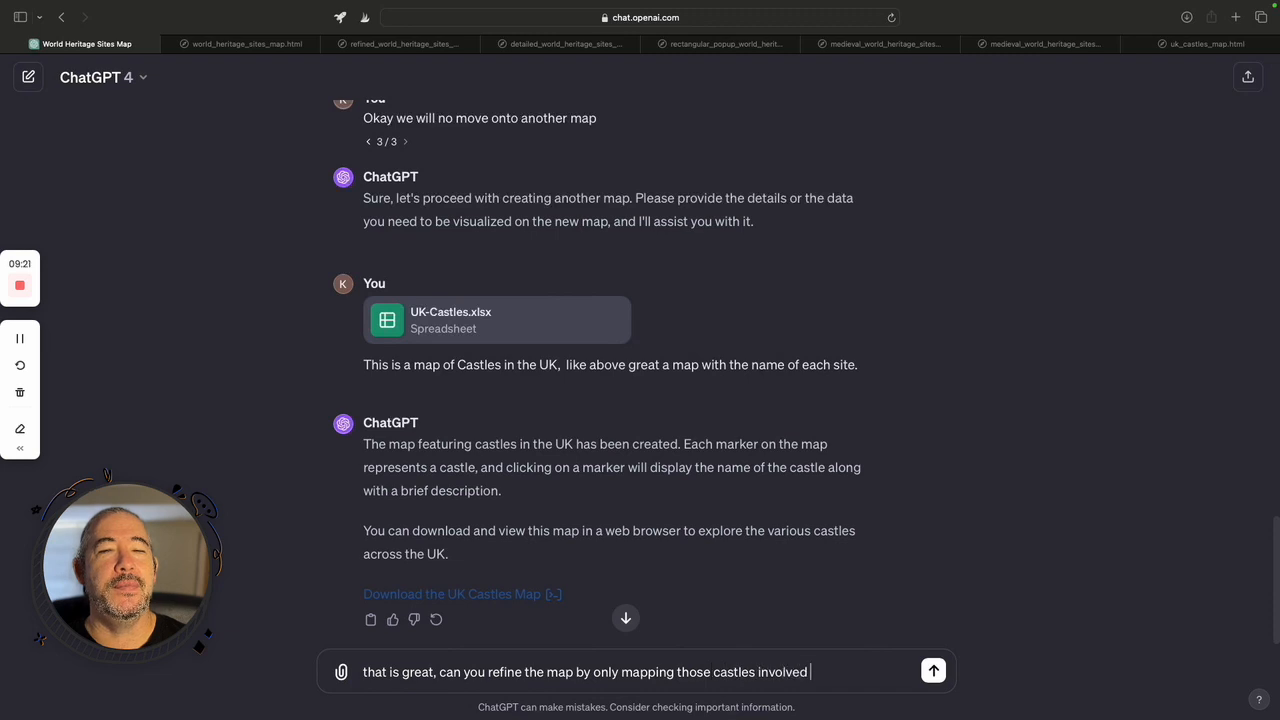
type("in the english civil war sieges.  Colo")
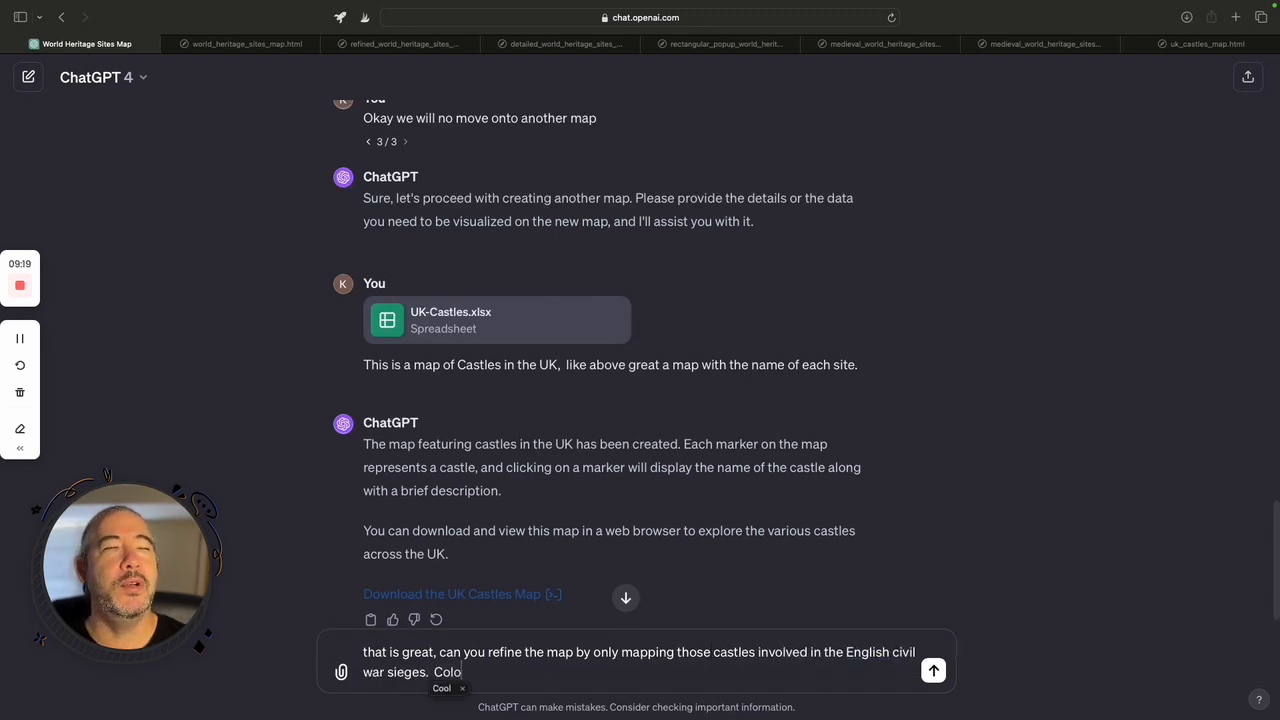
Add castle colour coding to the message: held by royalists = blue, held by parliament = red, changes hands more than once = purple.
type("ur code the castles by:")
key("shift+Return")
key("shift+Return")
type("Held by royalists =")
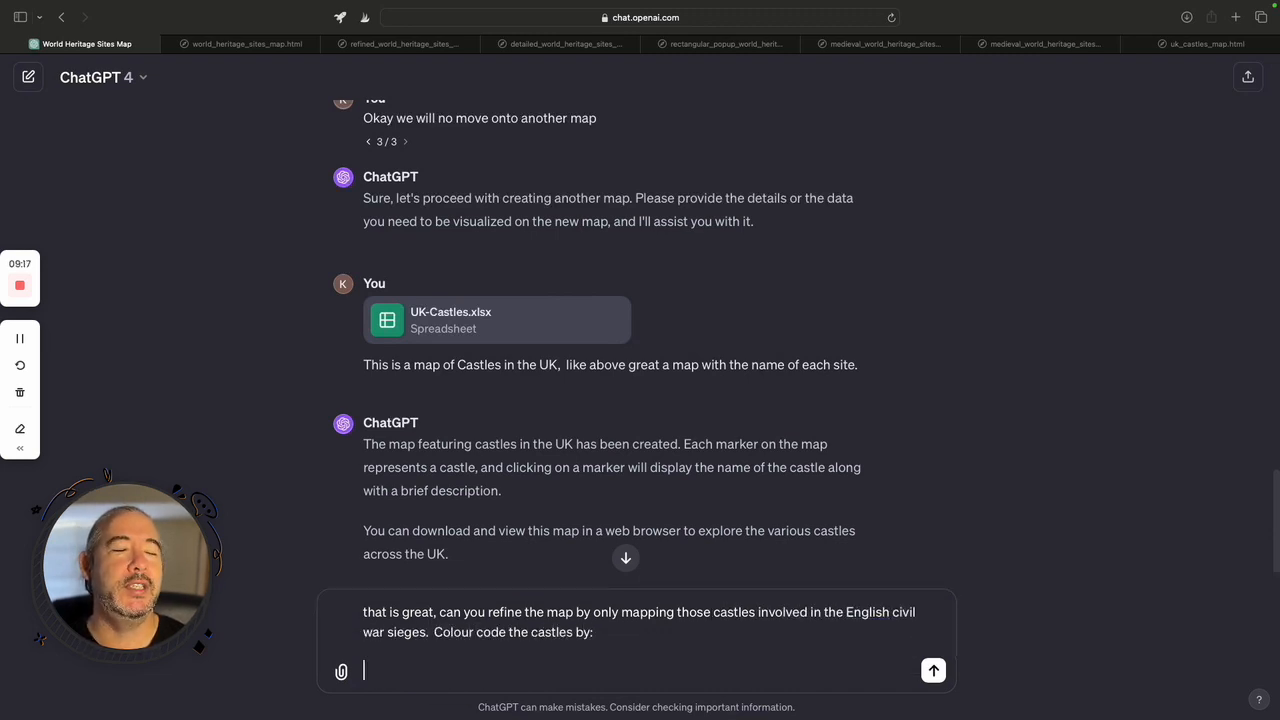
type(" blue")
key("shift+Return")
type("held by parliament = red")
key("shift+Return")
type("c")
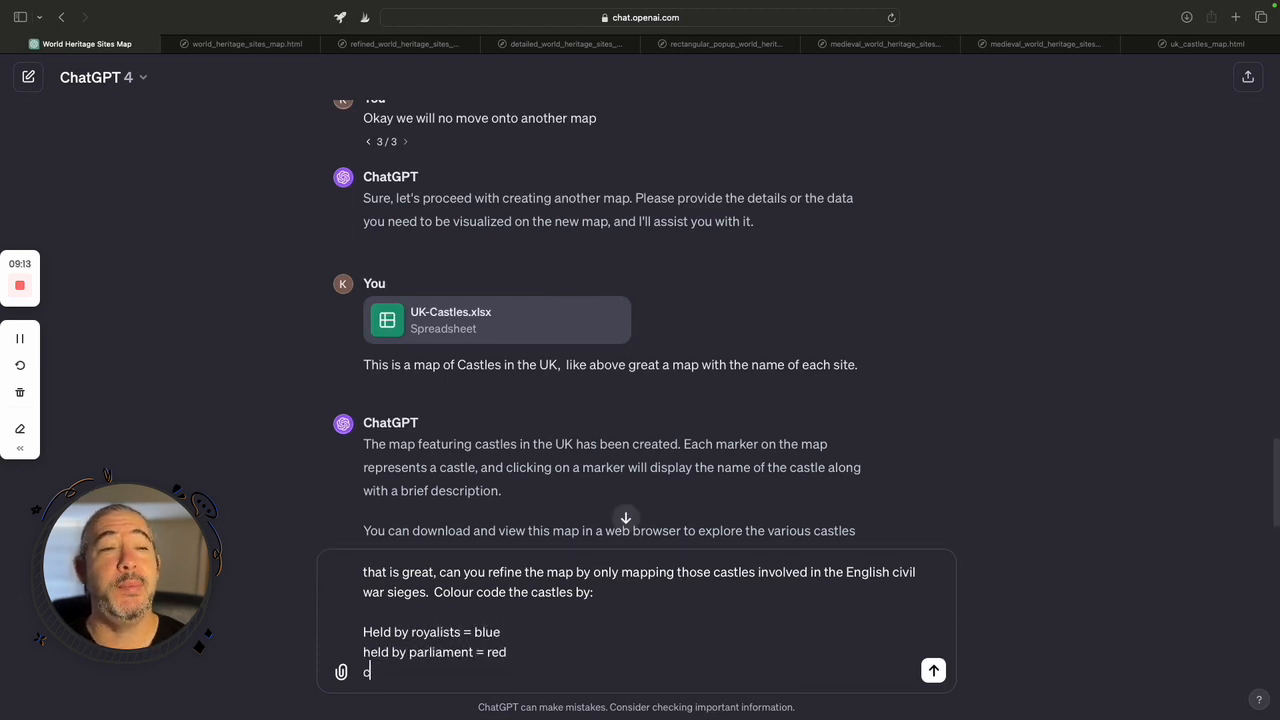
type("hanges hands more than once = purple")
left_click(455, 672)
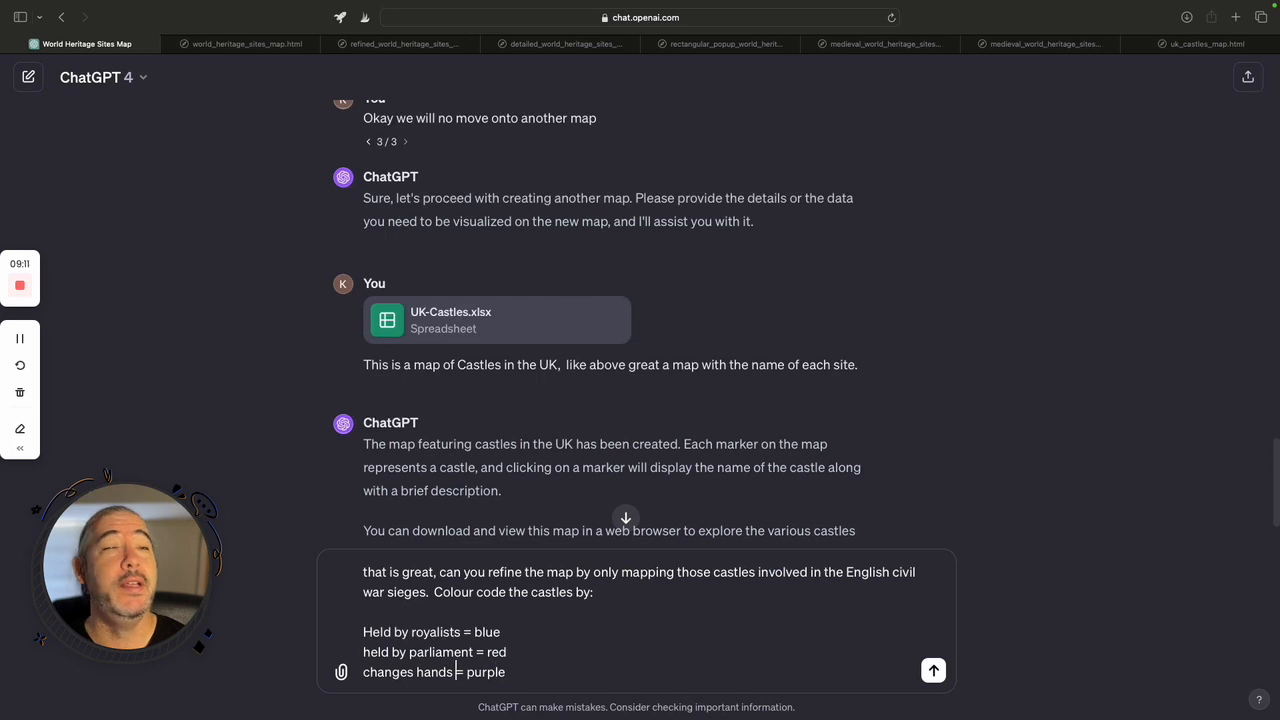
type("more than once")
left_click(643, 672)
Add that ChatGPT must use its own datastore to identify the correct castles as the information is not in the .xls file, and send the message.
key("shift+Return")
type("You need to us")
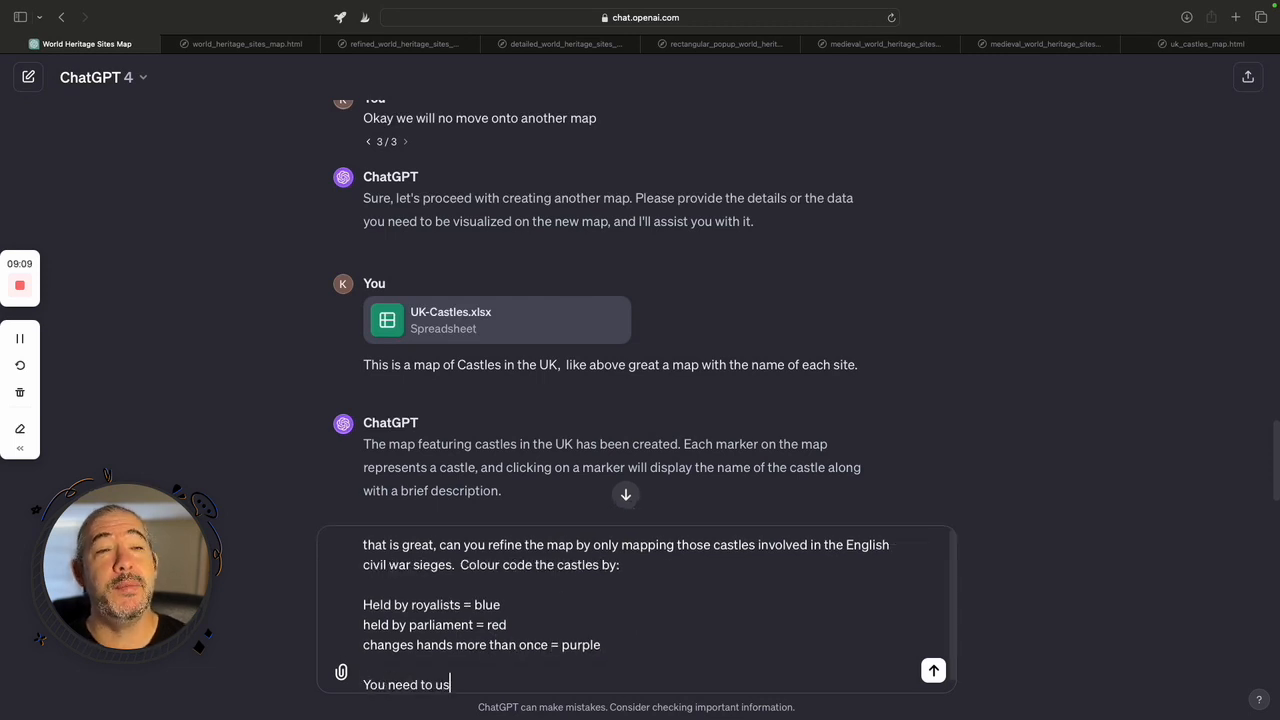
type("e your own datastore to identify the correct castles as i")
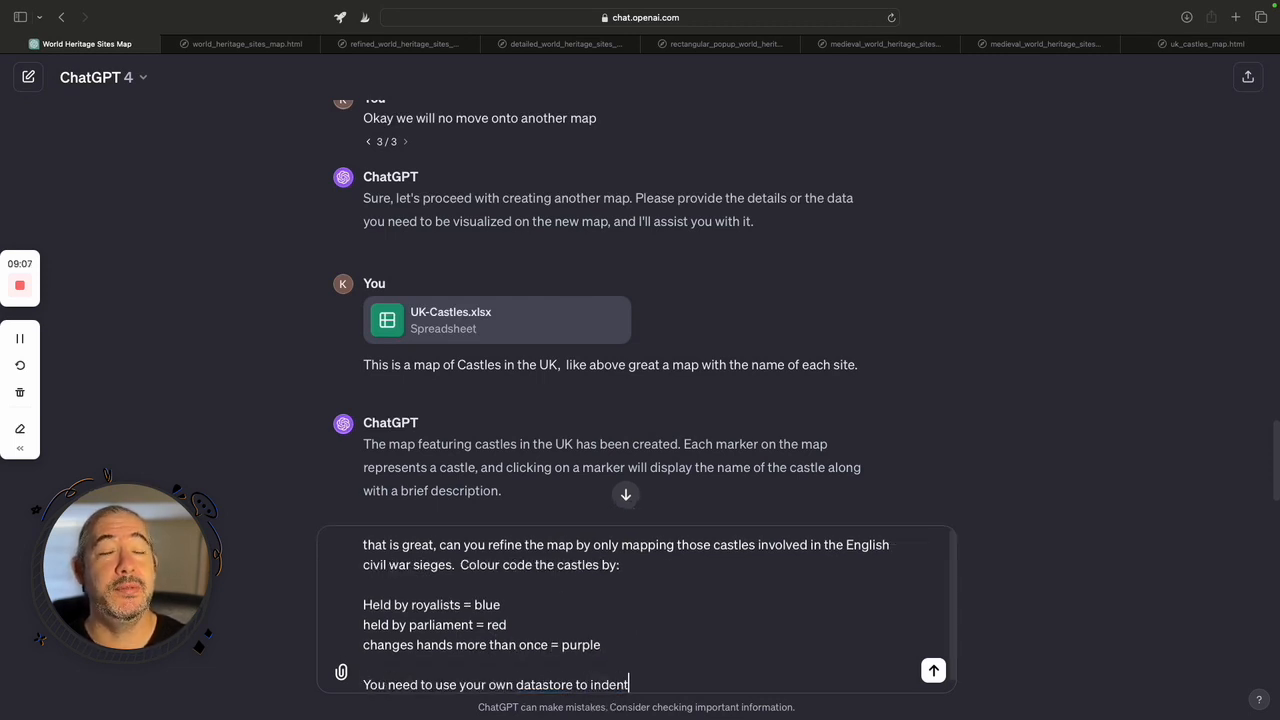
type("t is not in the .xls file.")
double_click(772, 684)
type("the information")
key("Return")
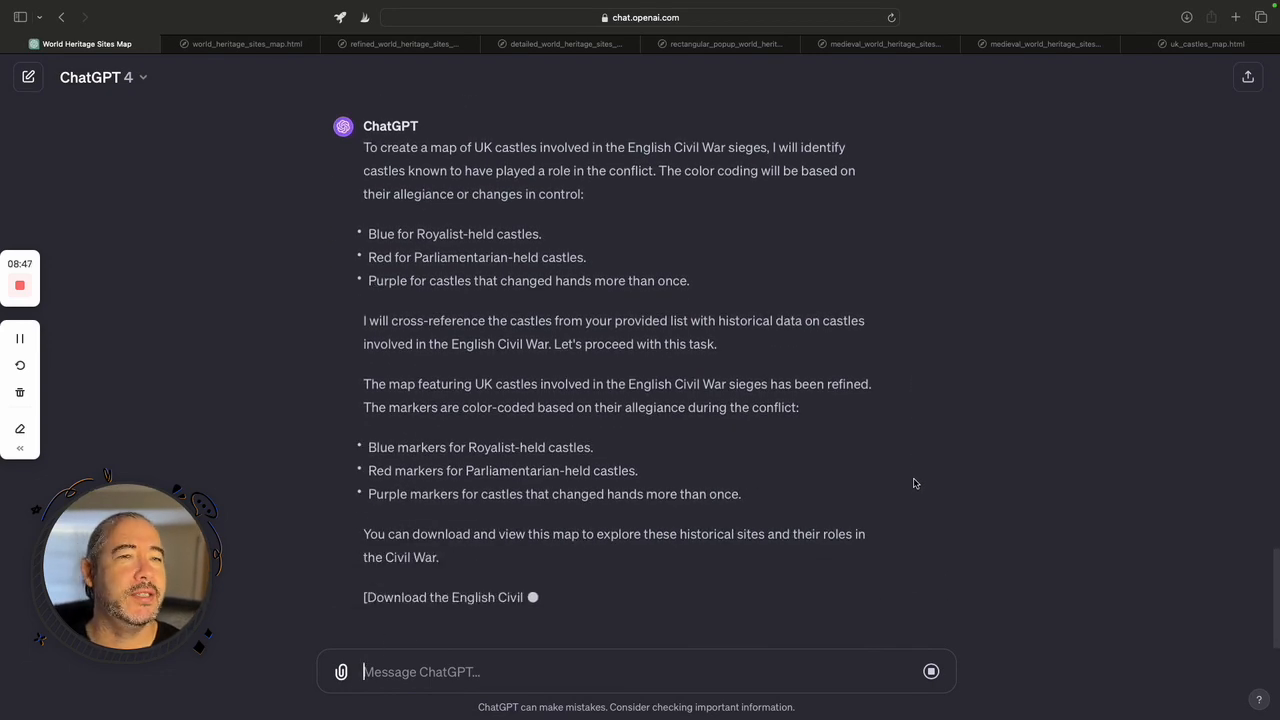
Download the English Civil War castles map and open civil_war_castles_map.html.
left_click(560, 580)
left_click(1186, 18)
double_click(1131, 77)
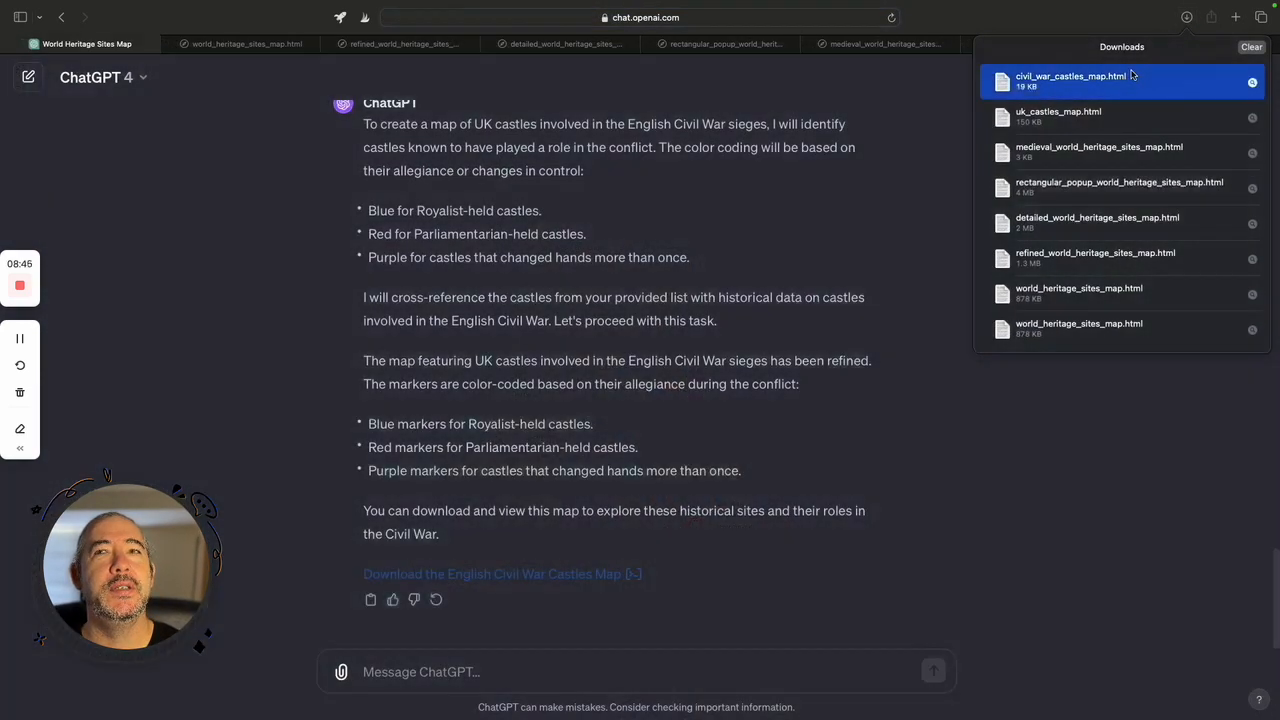
Check the popups of Corfe Castle and the other castles along England's south and south-east coast.
scroll(740, 450, "up", 5)
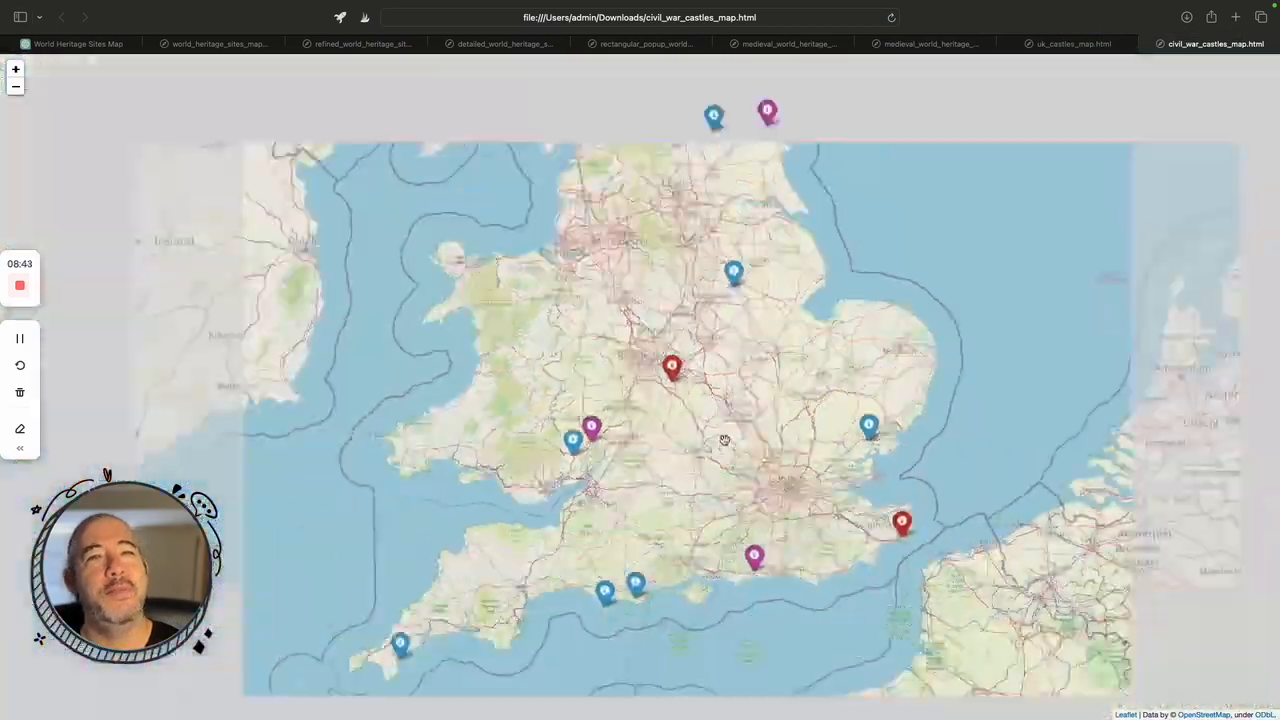
left_click_drag(638, 479, 648, 422)
scroll(648, 420, "up", 2)
left_click(685, 559)
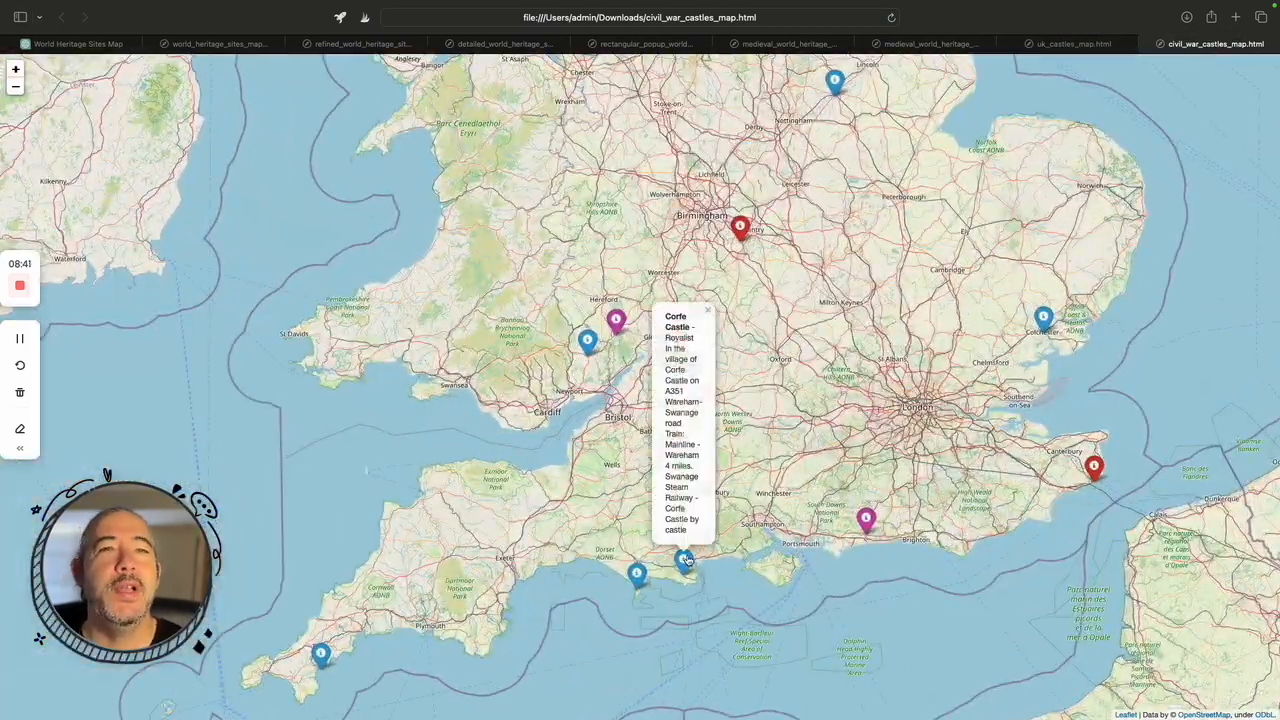
left_click(641, 573)
left_click(866, 519)
left_click(1094, 467)
Check the Carlisle Castle popup in northern England and look over the rest of the civil war castles map.
left_click_drag(723, 152, 783, 541)
left_click_drag(671, 413, 700, 586)
left_click(664, 268)
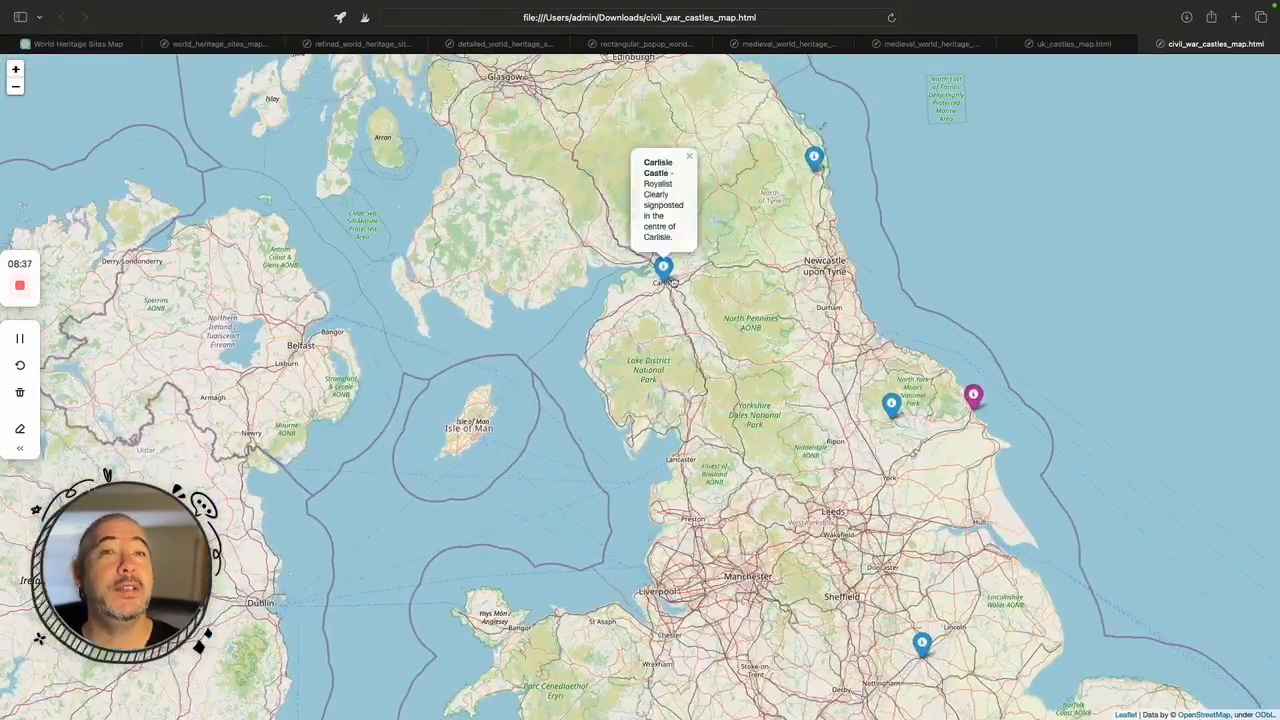
left_click(754, 398)
left_click_drag(765, 450, 721, 174)
scroll(747, 320, "down", 2)
left_click_drag(771, 457, 769, 363)
Return to the ChatGPT conversation and request suggested itineraries on the map for a 2-week castle holiday with at least 1/2 a day at each castle.
left_click(76, 44)
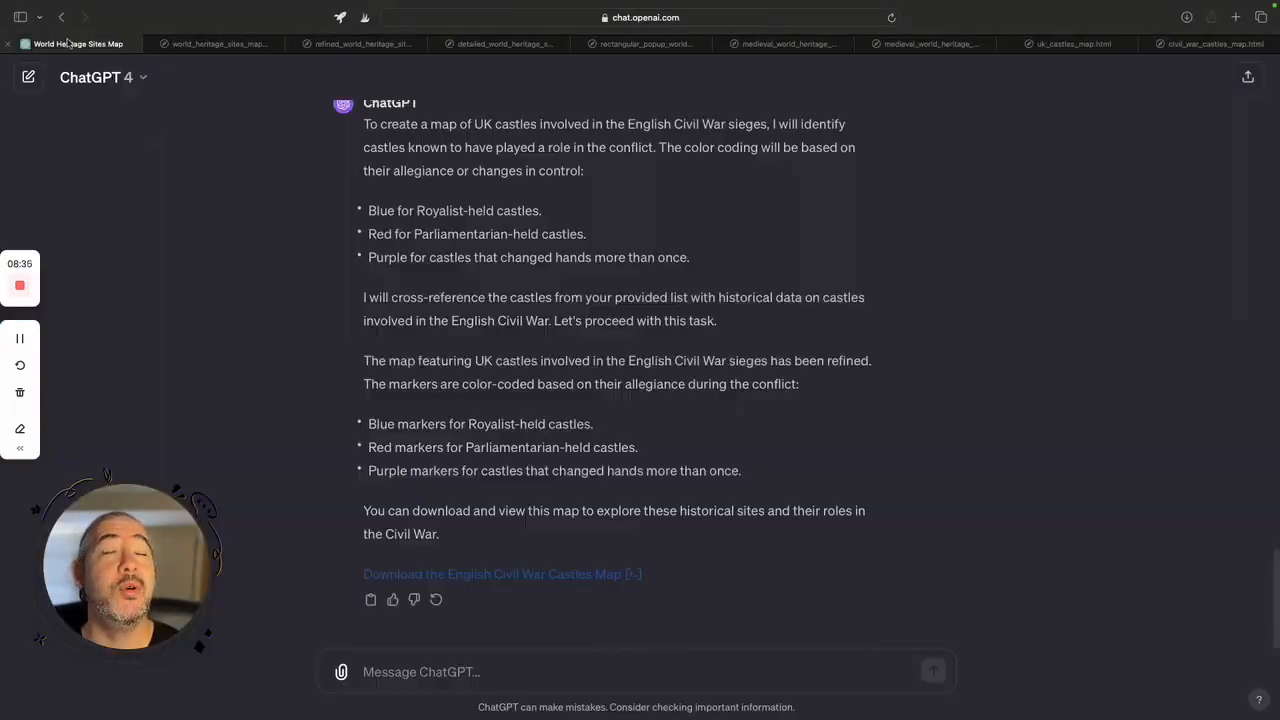
left_click(420, 665)
type("That is great.")
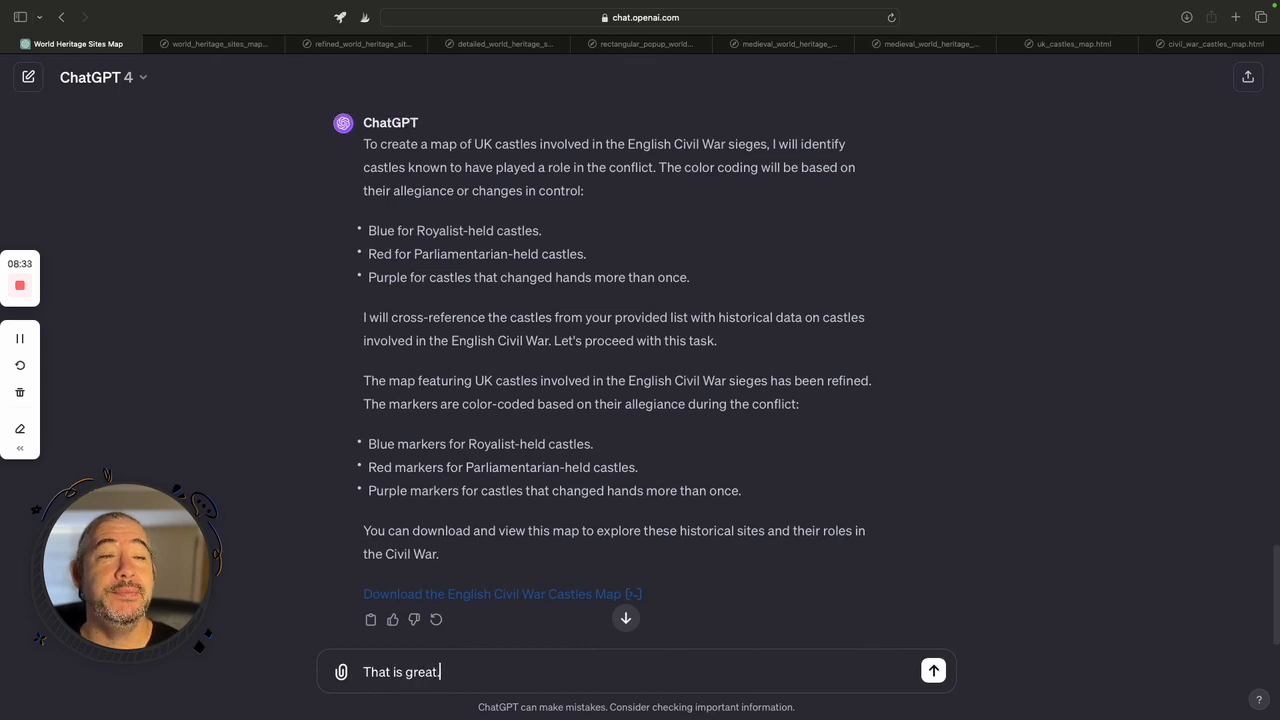
type("  If I wanted to ")
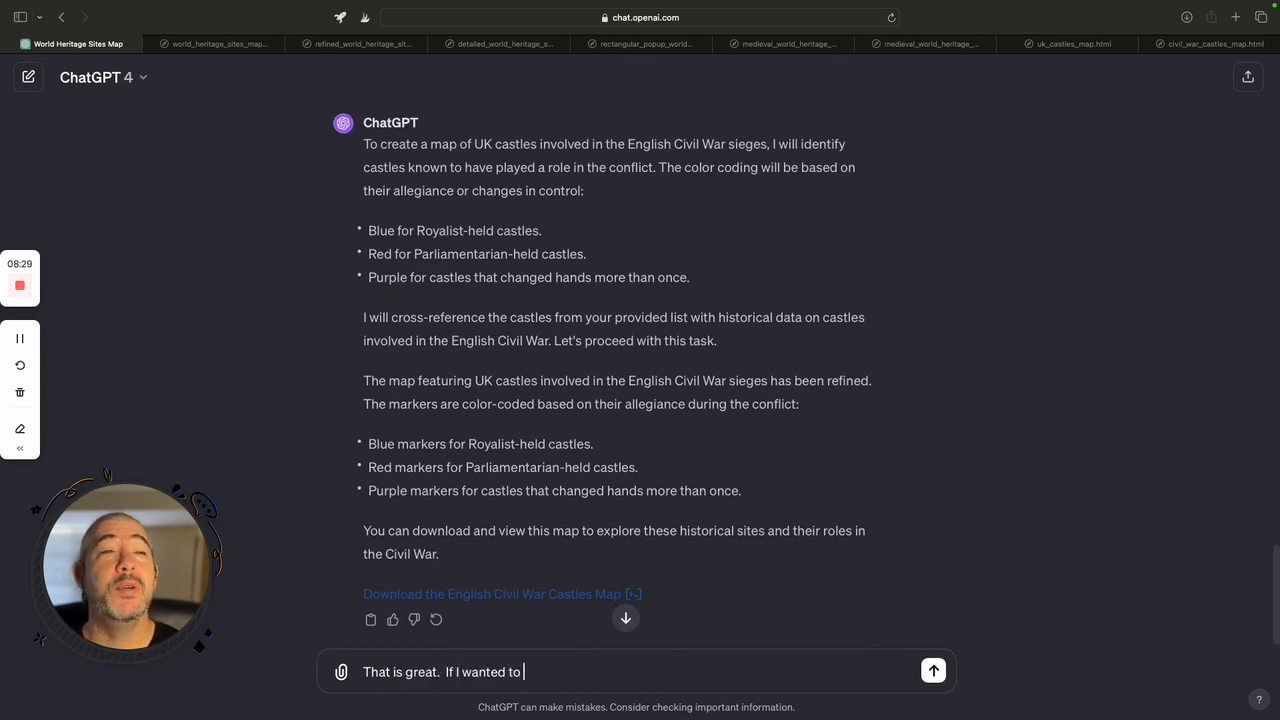
type("visit the castles on a holi")
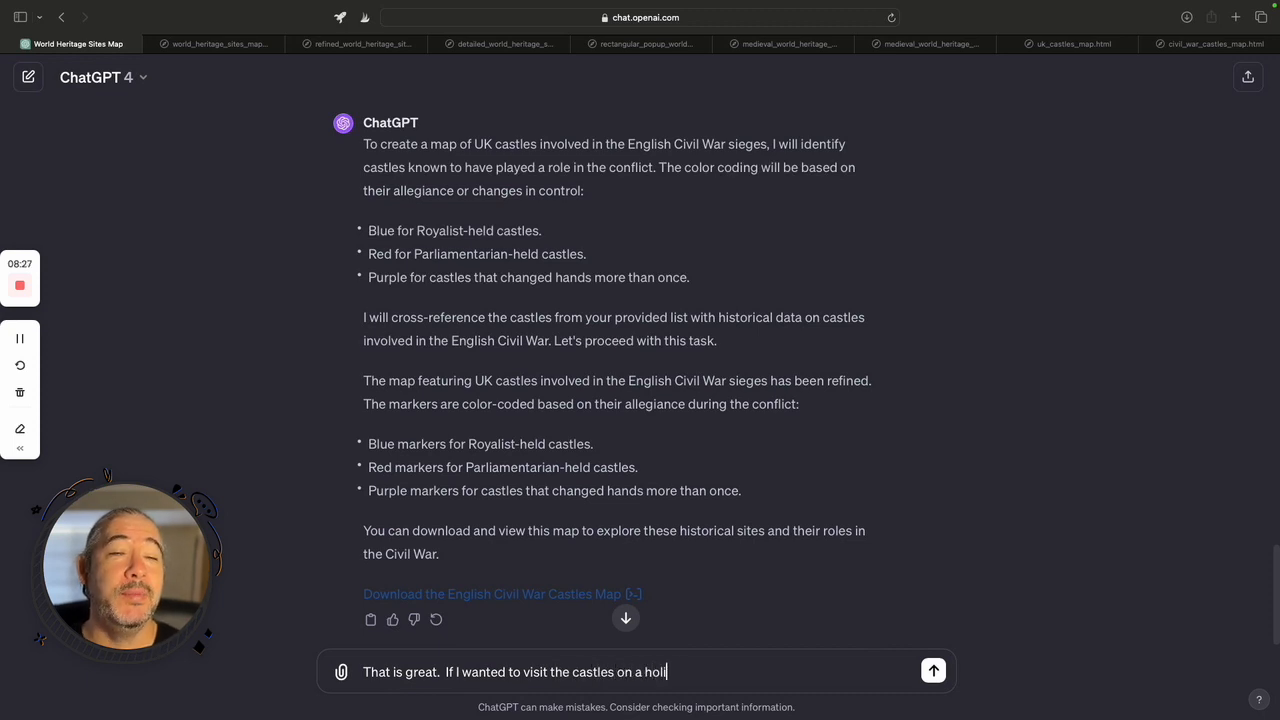
type("day over 2 weeks with at ")
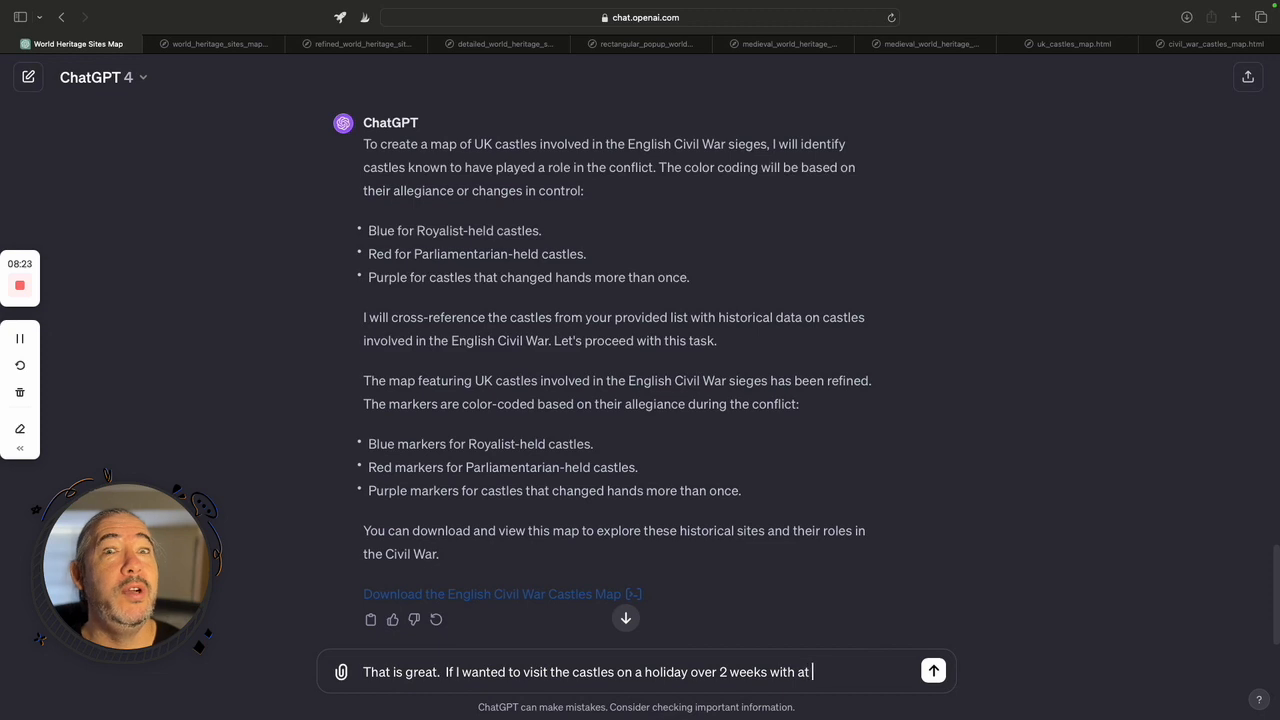
type("least 1/2 a day at each castle.  Can you map out ")
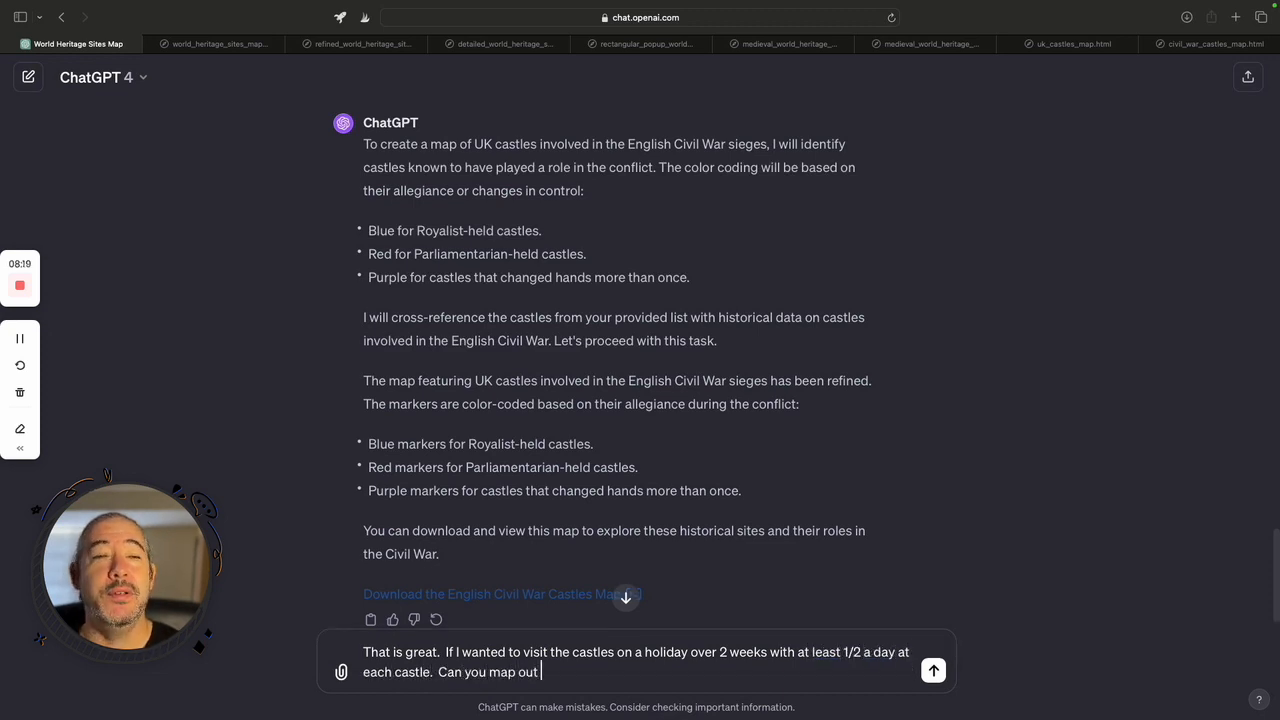
type("a suggested itin")
left_click(640, 688)
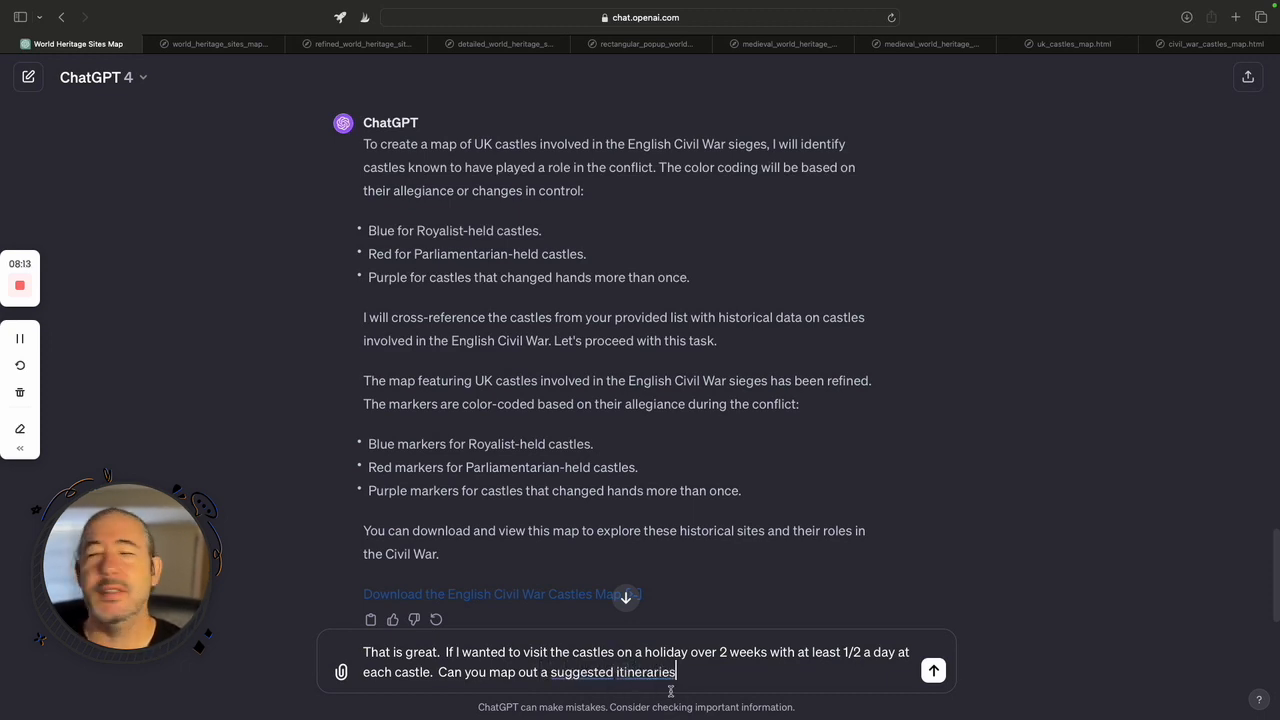
type("for me on the map")
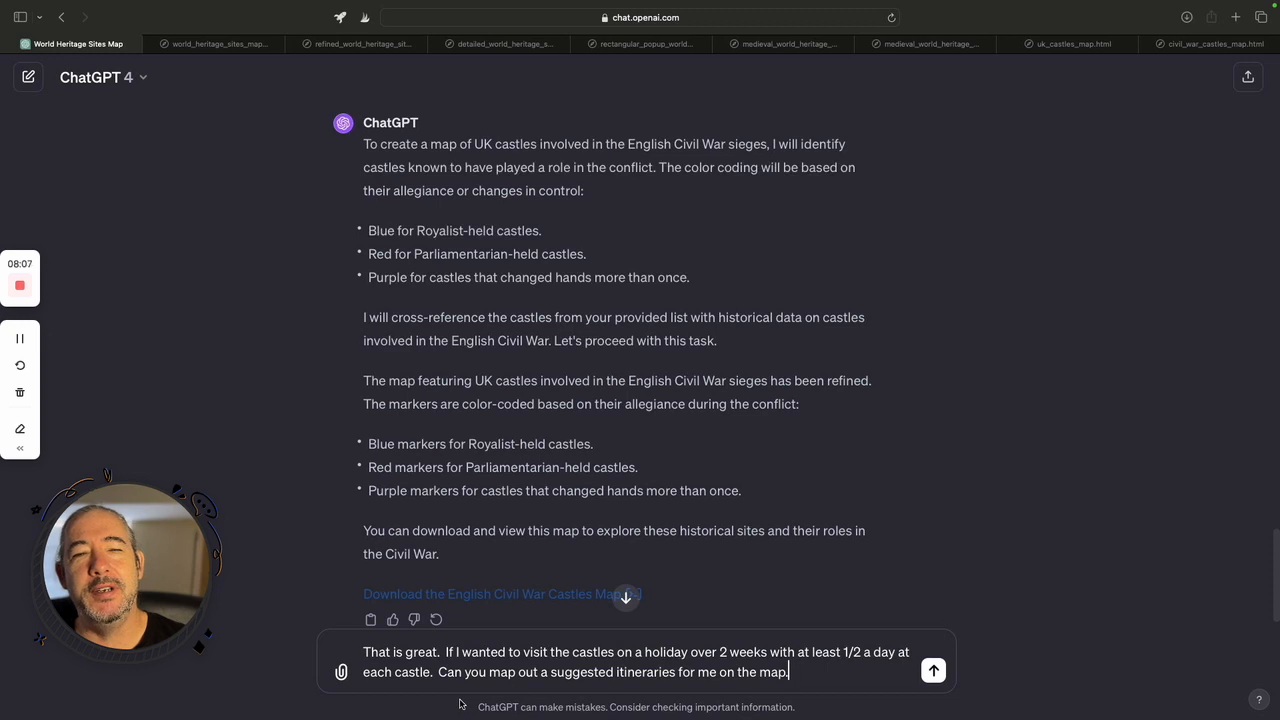
type(".")
key("Return")
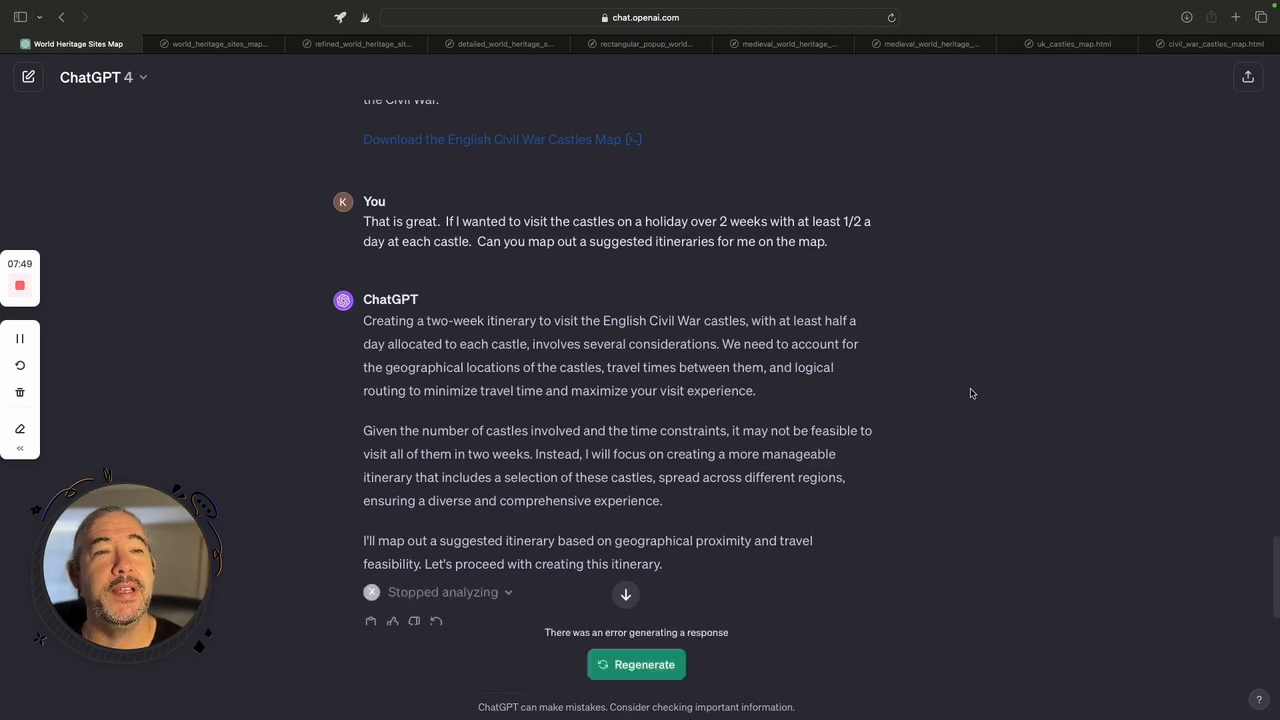
Regenerate the failed itinerary response and read through the suggested castle clusters.
left_click(636, 664)
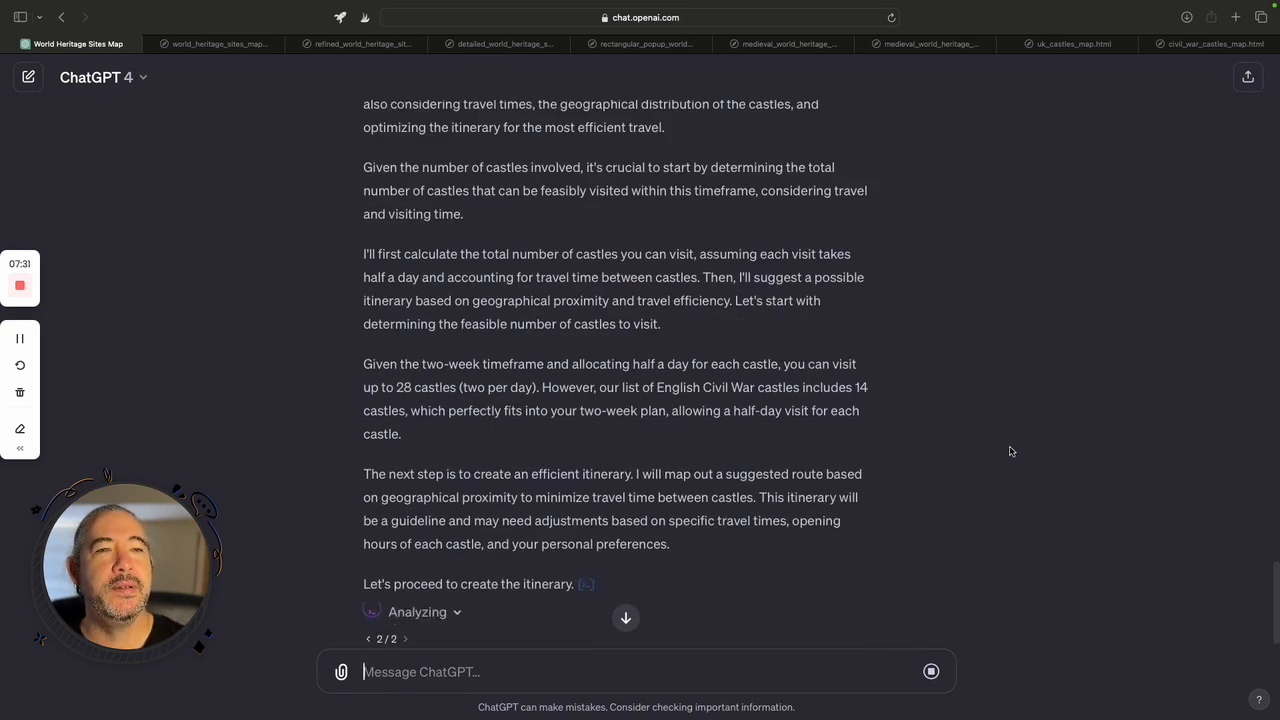
scroll(1011, 452, "down", 1)
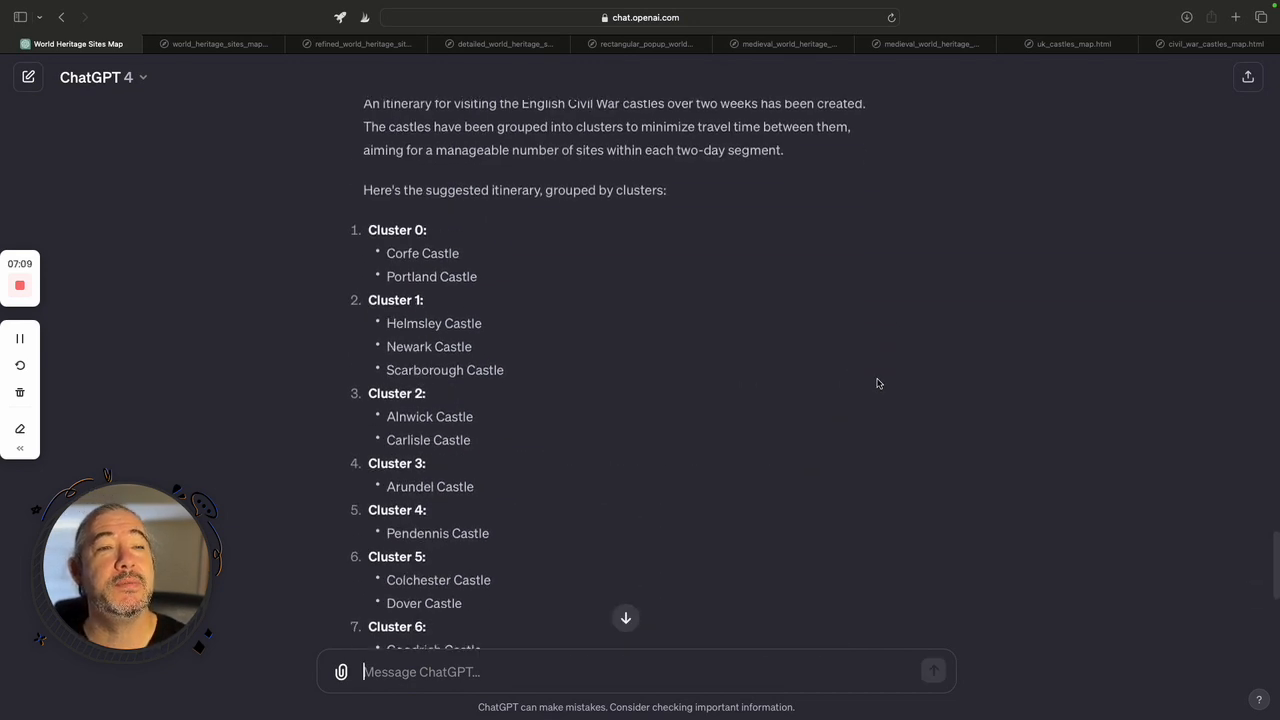
scroll(878, 383, "down", 3)
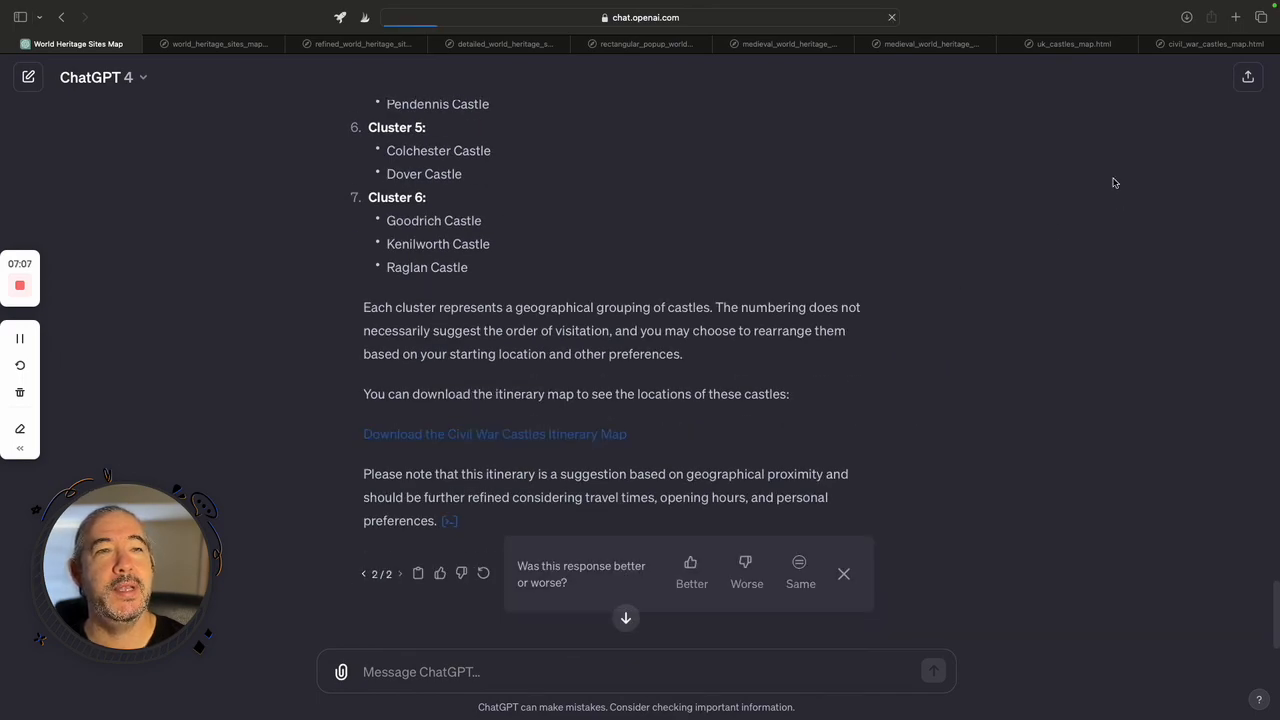
Download the Civil War castles itinerary map, open civil_war_castles_itinerary_map.html and look over its castle markers.
left_click(1187, 17)
double_click(1086, 80)
scroll(806, 446, "up", 4)
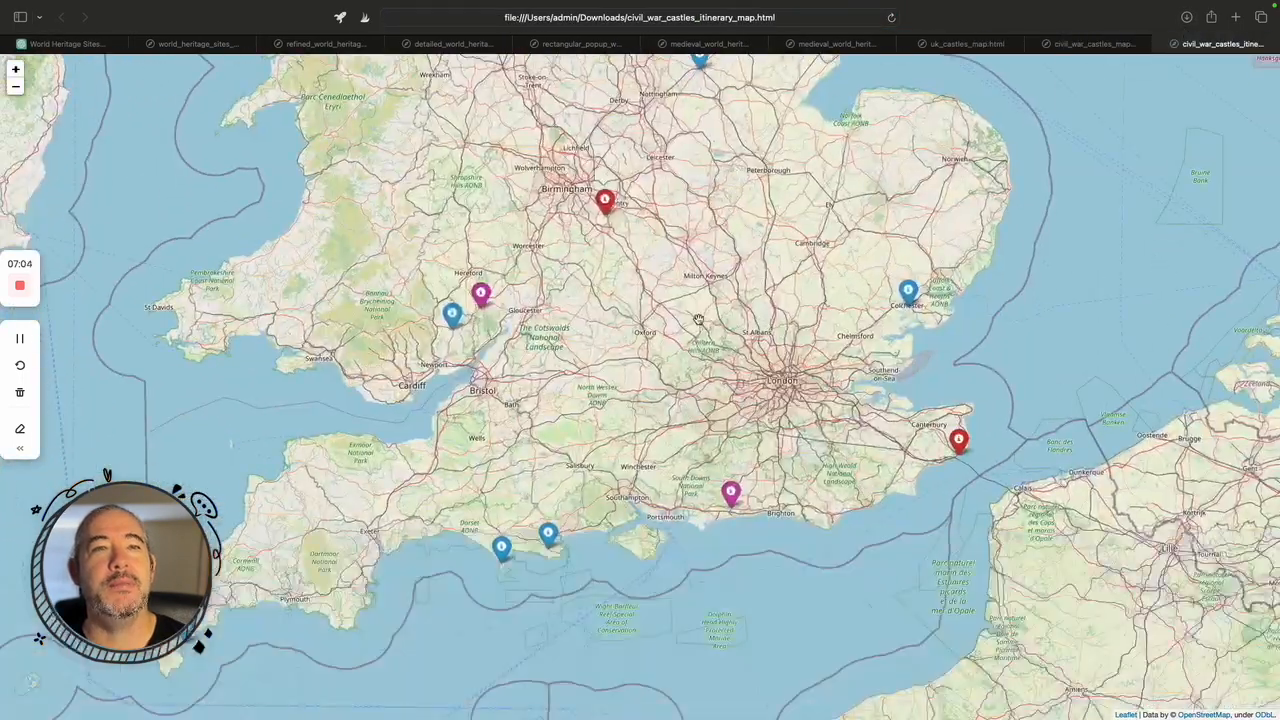
scroll(696, 303, "up", 2)
scroll(696, 303, "down", 2)
scroll(698, 304, "down", 2)
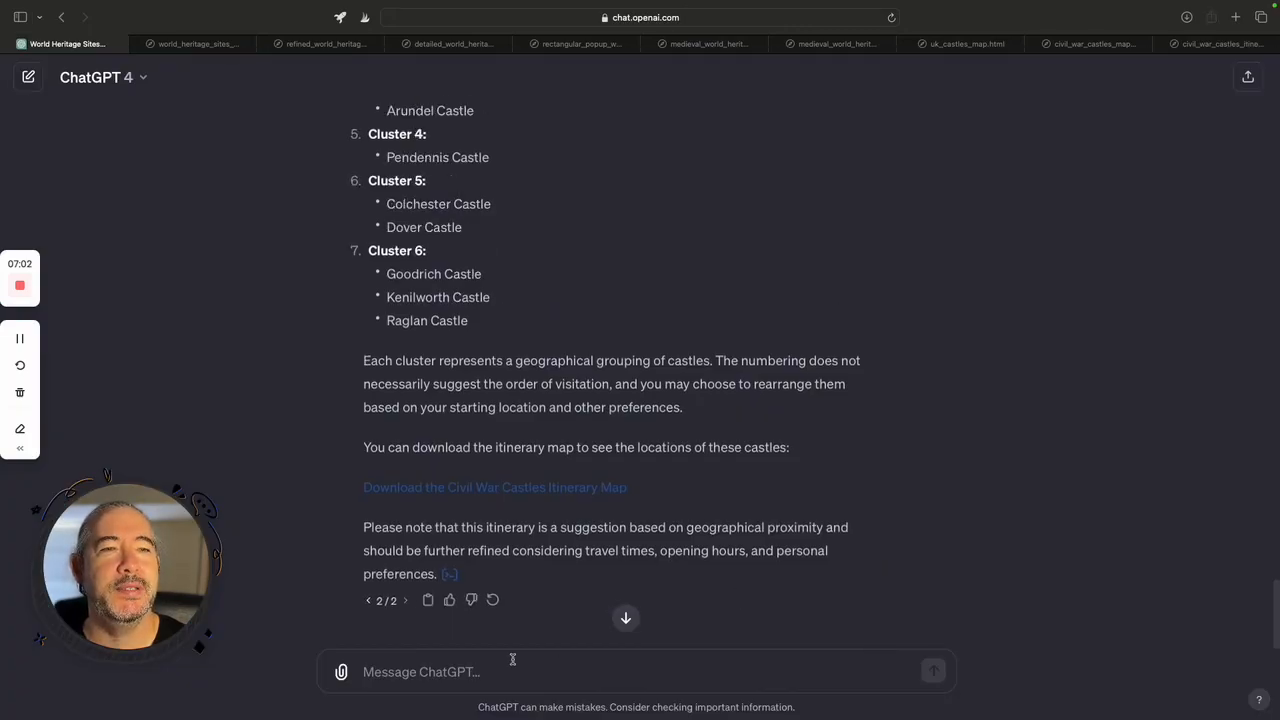
Write a ChatGPT message saying the result is great but a route should be drawn on the map just produced, and ask to redo it.
left_click(514, 662)
type("that is g")
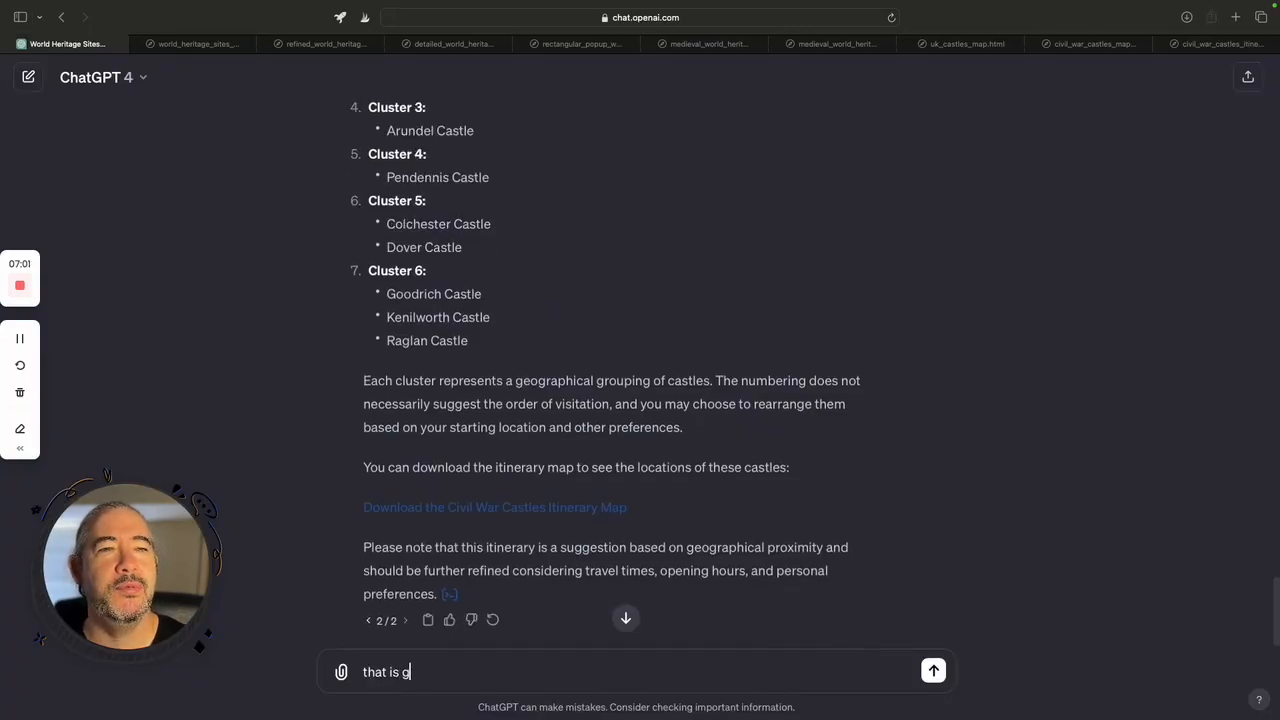
type("reat, however, I would like route drawn ")
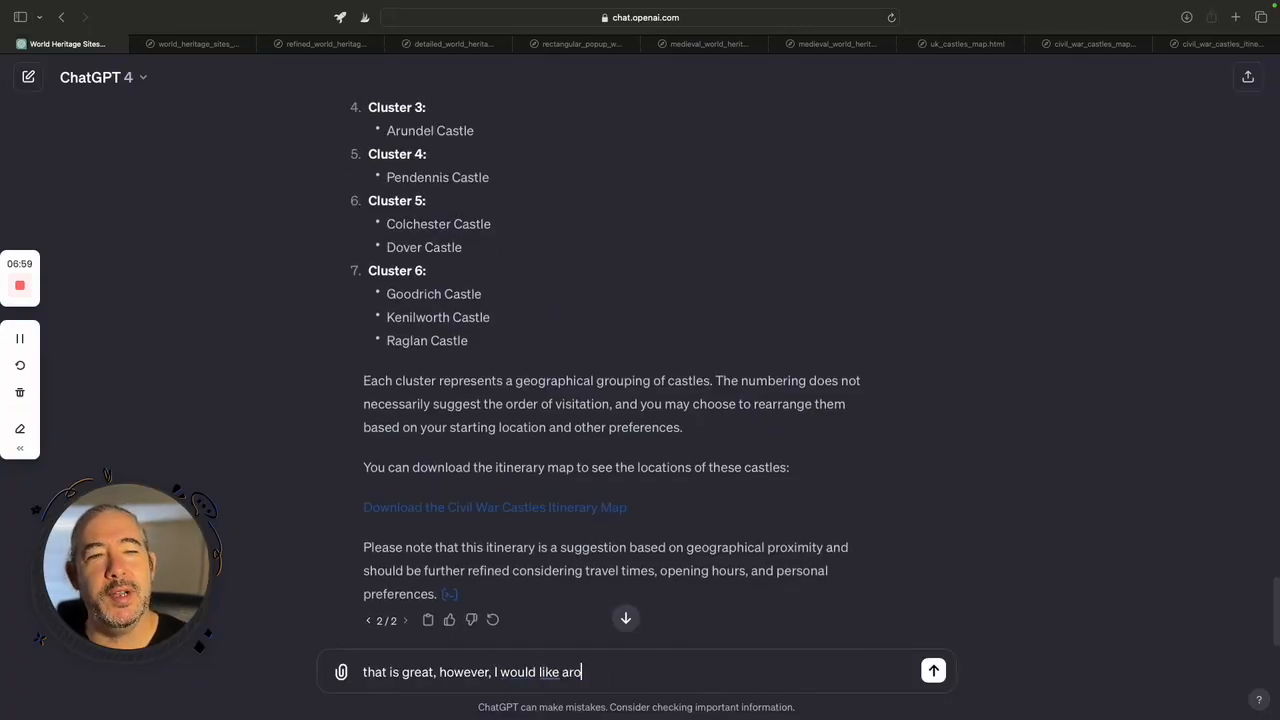
type("on the map you just rpod")
key("BackSpace")
key("BackSpace")
key("BackSpace")
key("BackSpace")
type("produced.  redo the map")
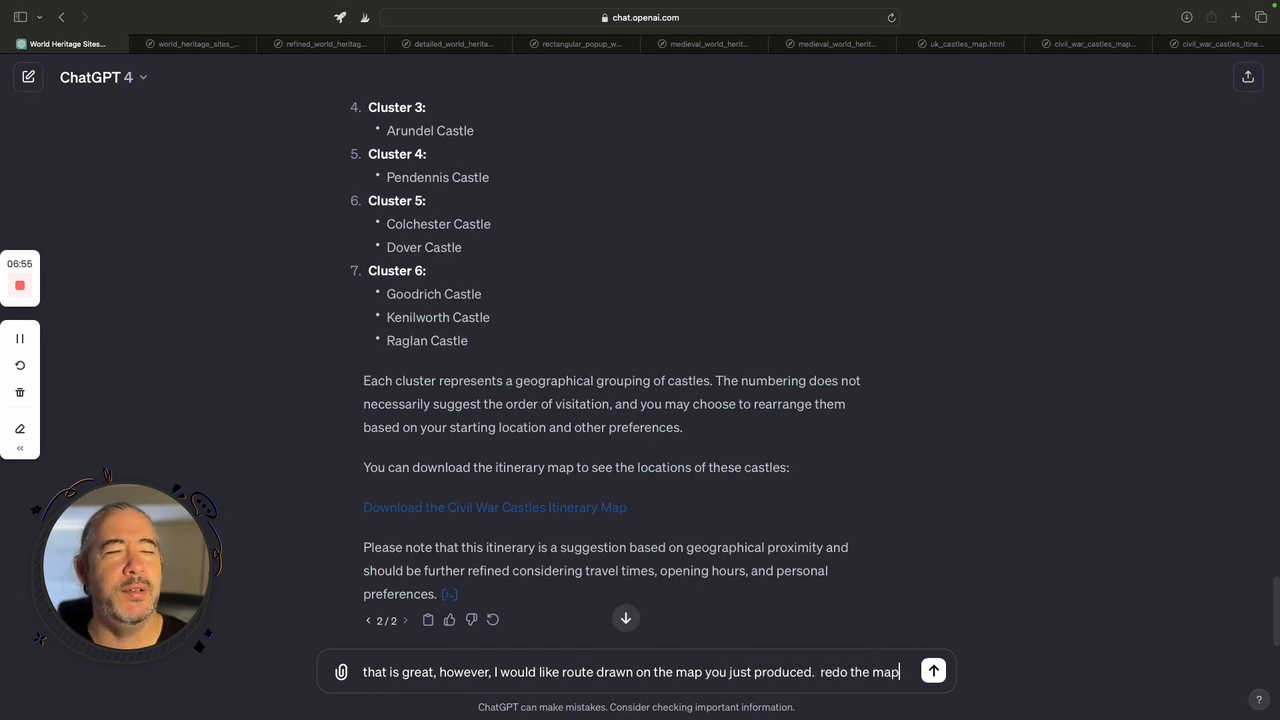
Specify in the message a driving route starting and finishing at Heathrow airport, and send it.
type(" with a driving route for me starting and fnihs")
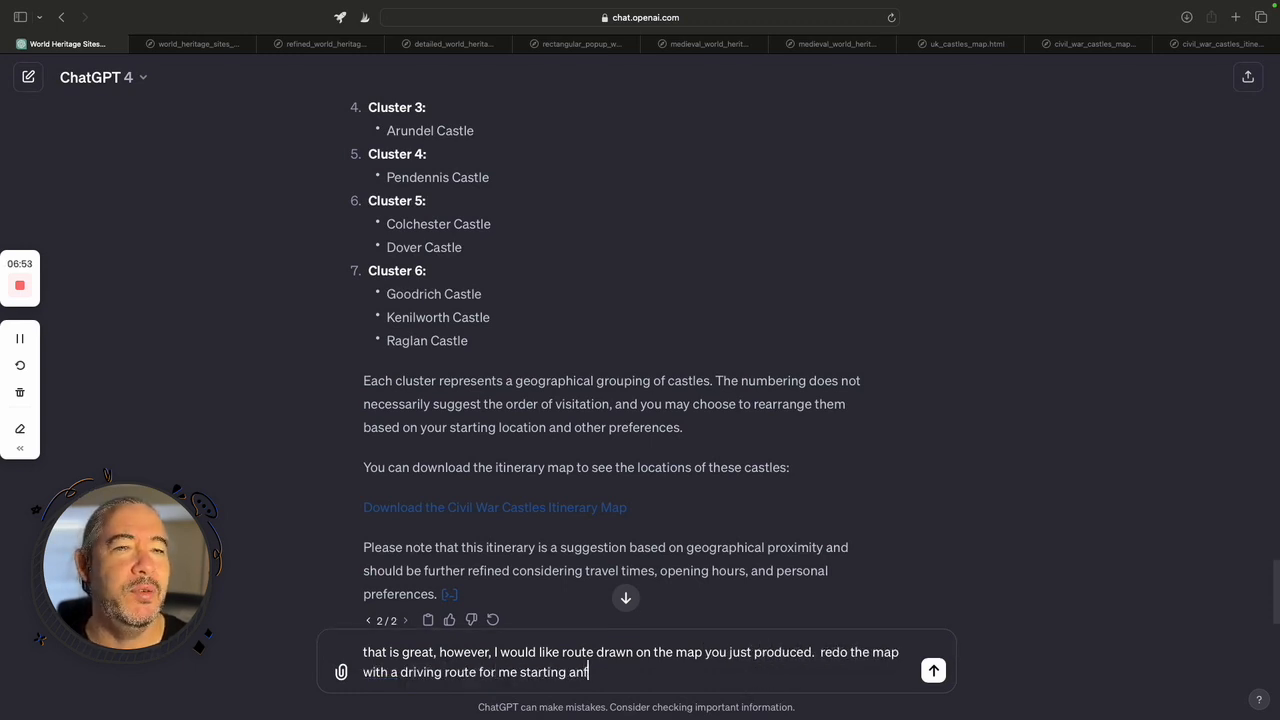
key("BackSpace")
key("BackSpace")
key("BackSpace")
key("BackSpace")
type("inihsn")
key("BackSpace")
key("BackSpace")
key("BackSpace")
type("shing at Heathrow airport")
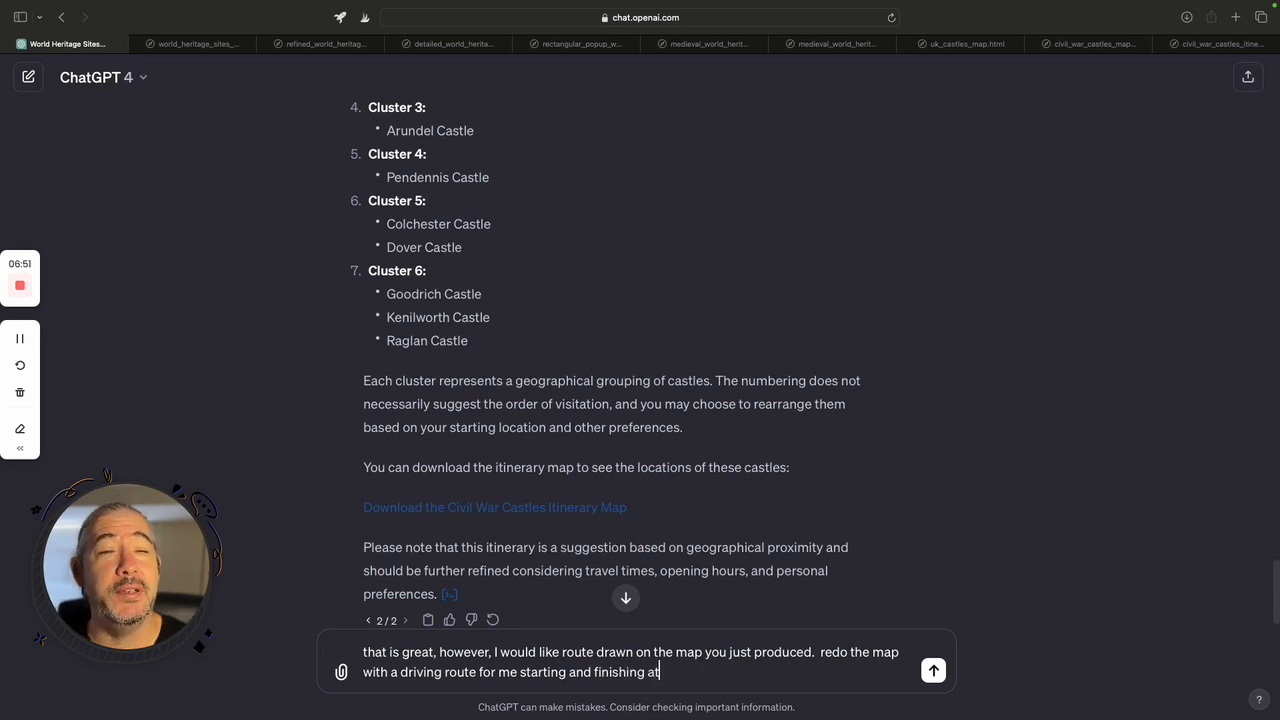
key("Return")
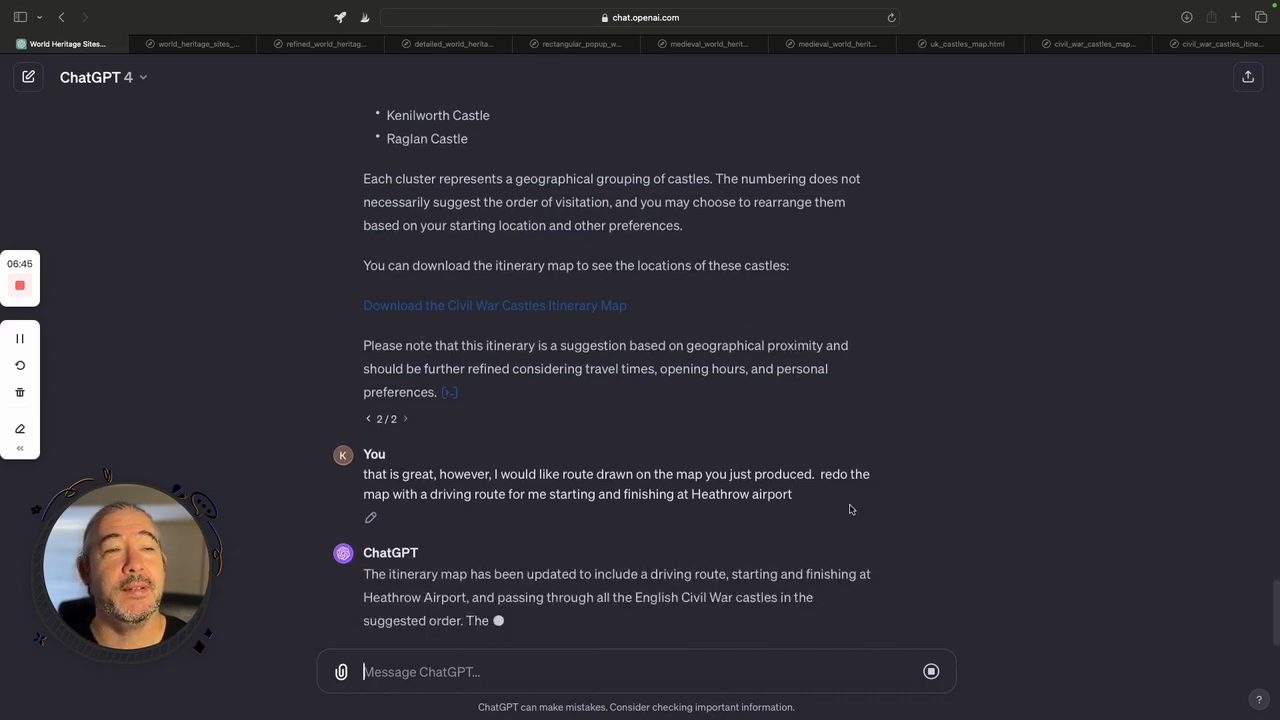
Download the route map, open civil_war_castles_route_map.html and examine the route lines across southern and northern England.
left_click(1187, 17)
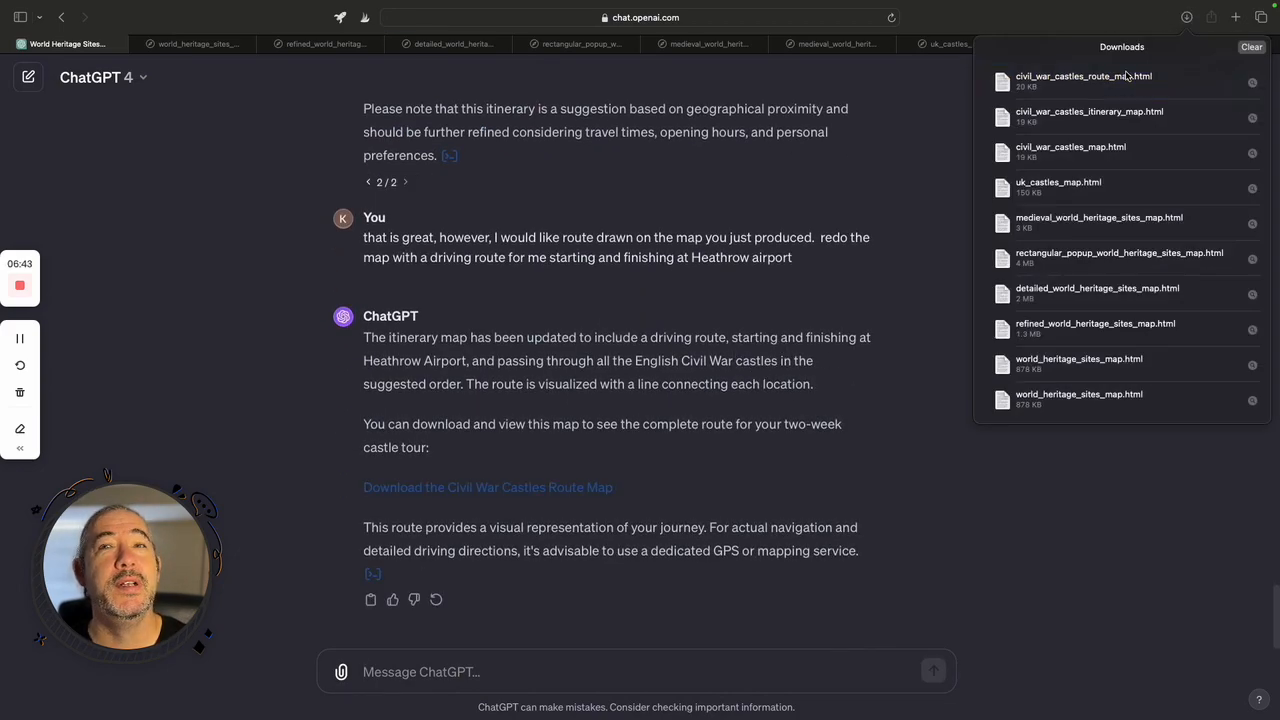
double_click(1126, 75)
left_click(623, 449)
scroll(623, 449, "up", 3)
left_click_drag(664, 400, 765, 502)
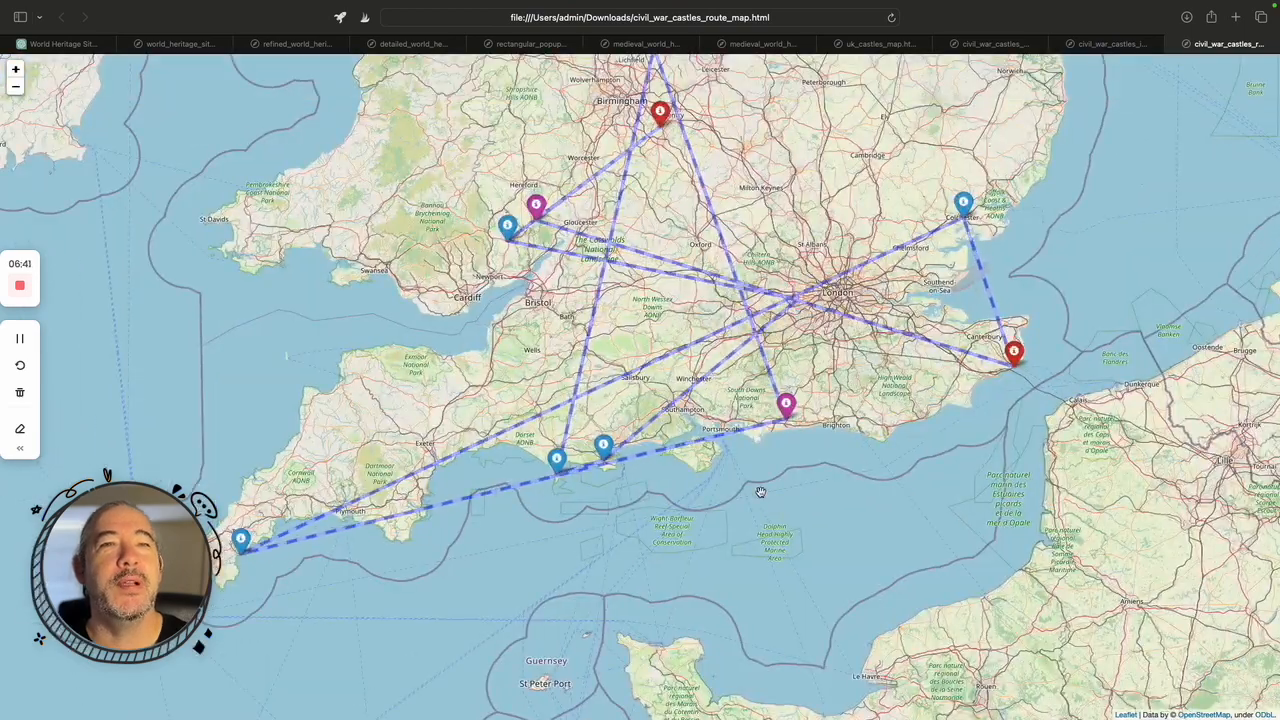
left_click_drag(850, 395, 900, 686)
scroll(848, 630, "down", 2)
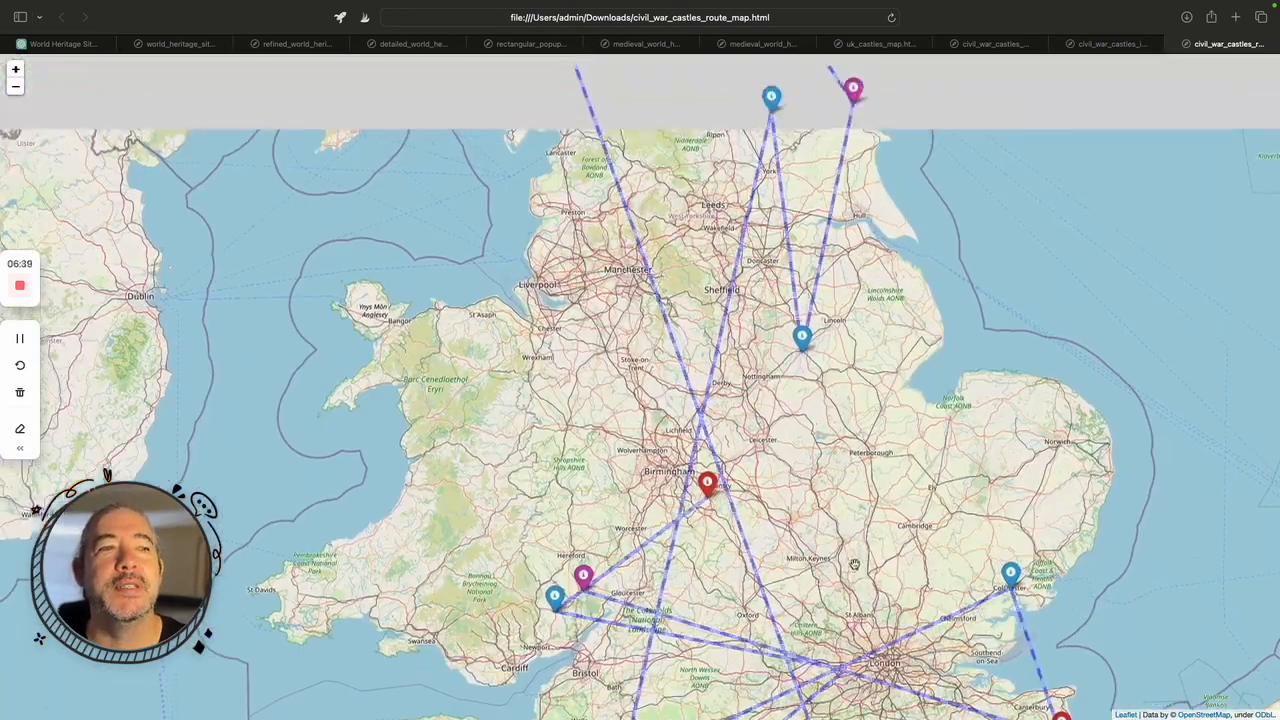
left_click_drag(852, 531, 861, 465)
Ask ChatGPT whether it can draw the routes following roads, and read through its answer.
left_click(52, 44)
type("Interesting can you draw the routes following roads?")
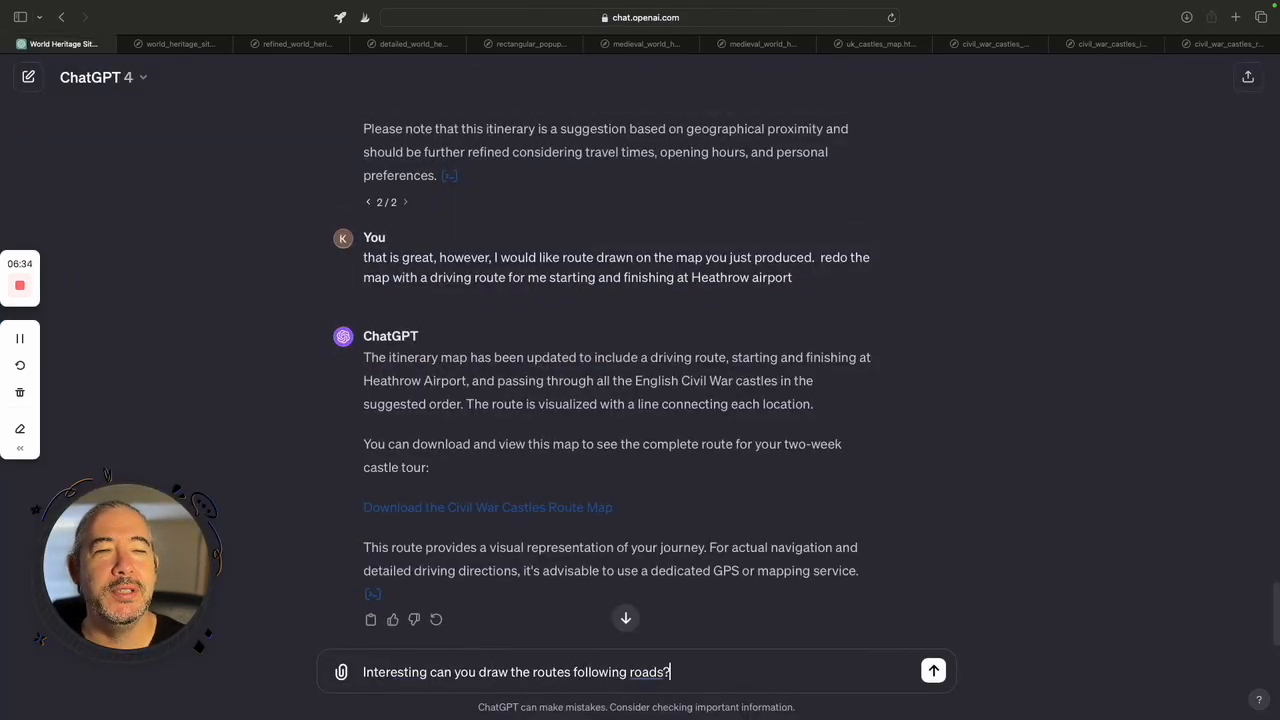
key("Return")
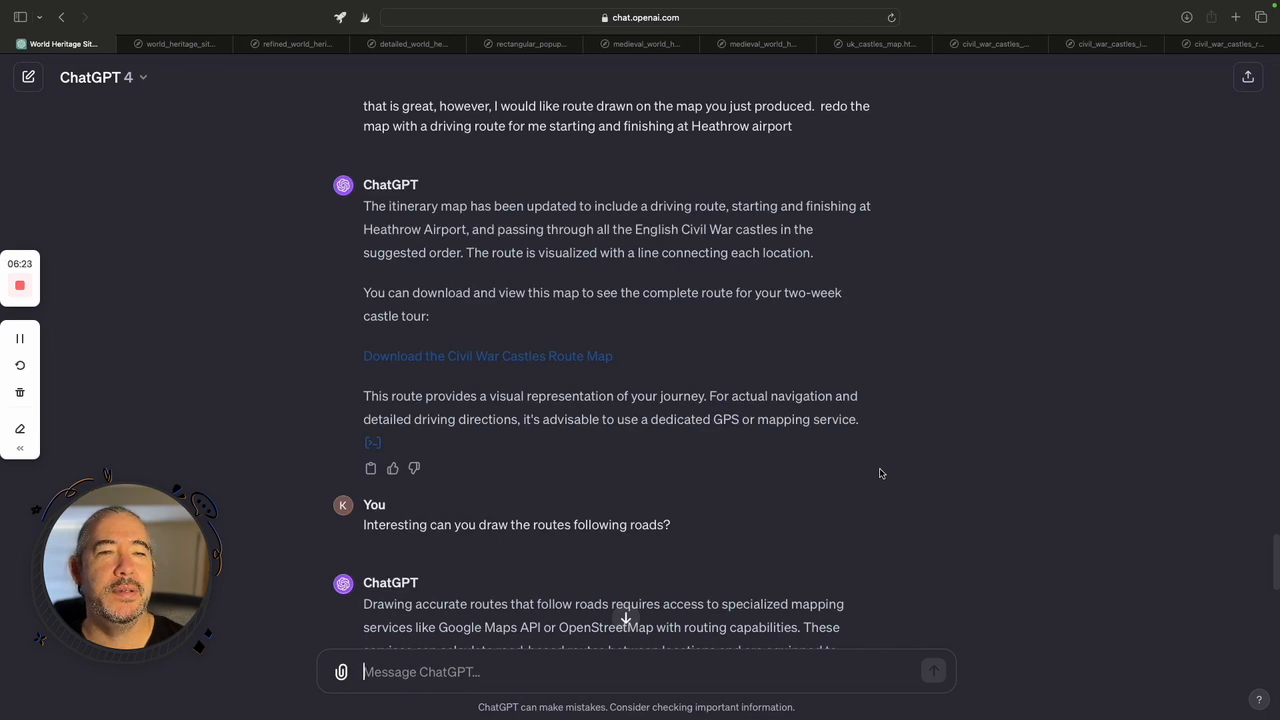
scroll(880, 473, "down", 10)
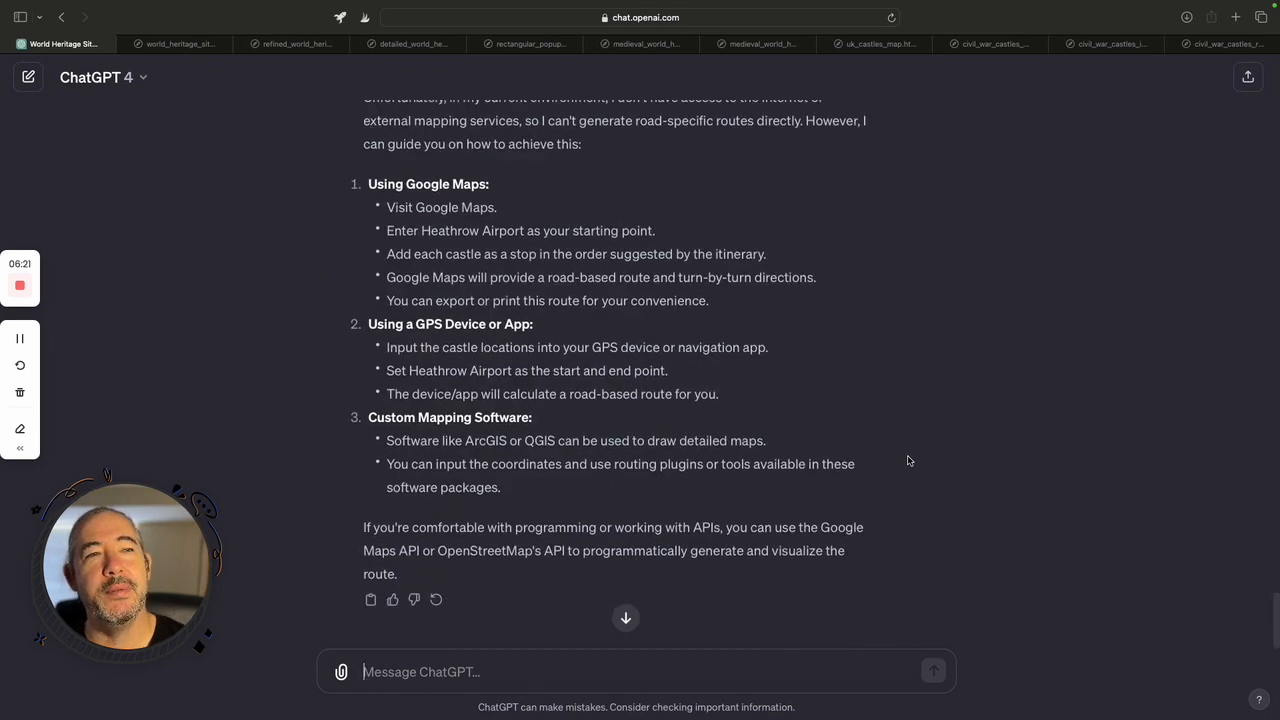
scroll(344, 660, "up", 1)
Attach whc-sites-2023.xls and ask ChatGPT for a chart or graph of the World Heritage sites broken down by cultural, natural and mixed.
left_click(341, 670)
double_click(300, 263)
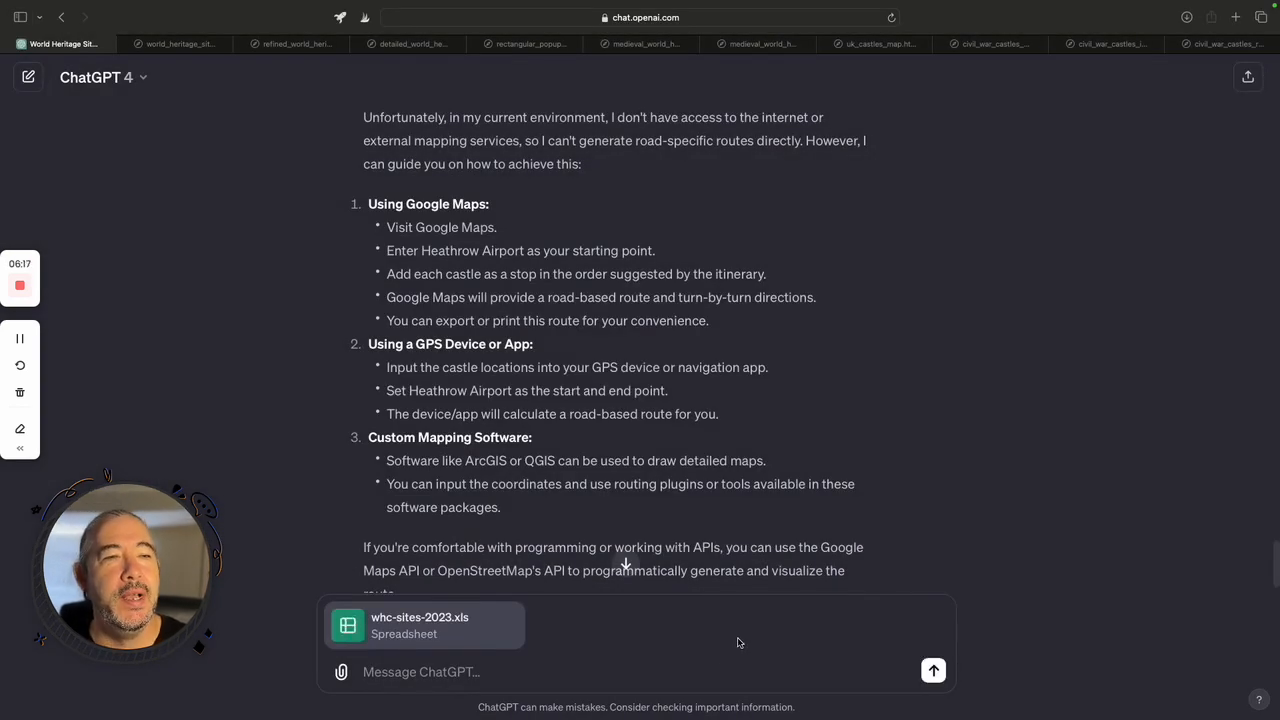
type("Using the data in the .xls file, create a cha")
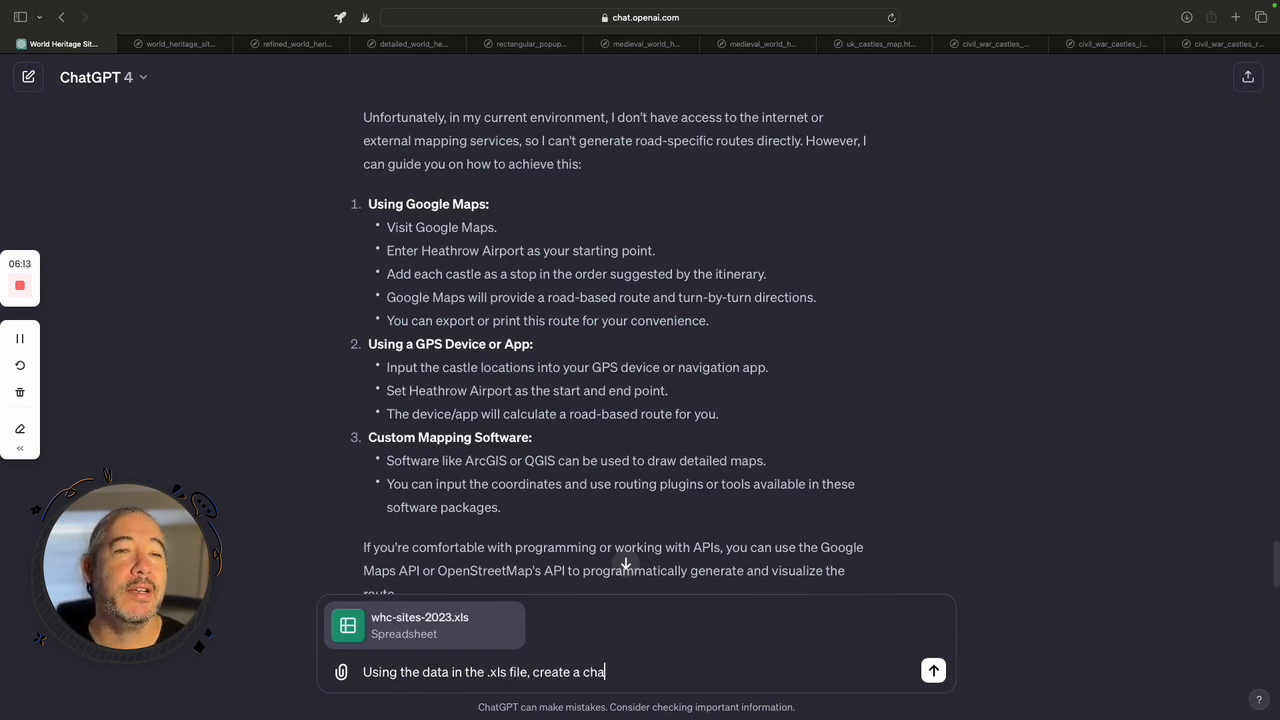
type("rt or graph of the world heritage sites browk")
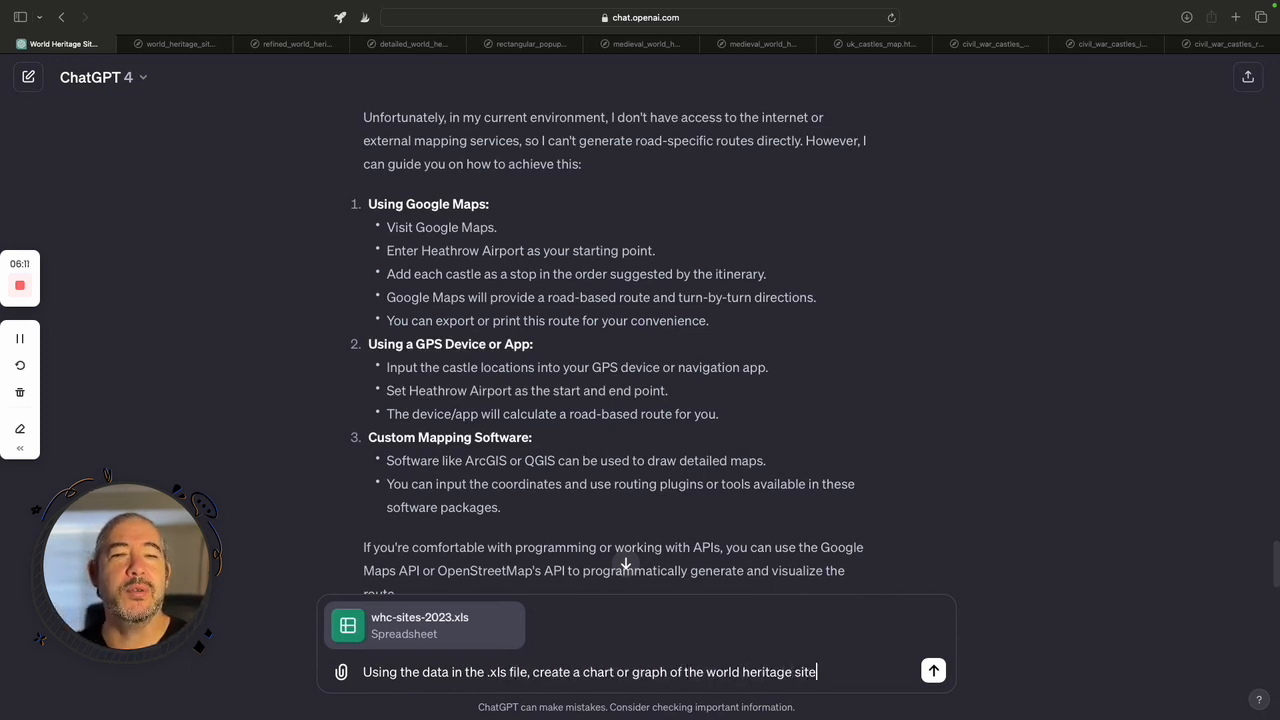
key("BackSpace")
key("BackSpace")
type("ken down by")
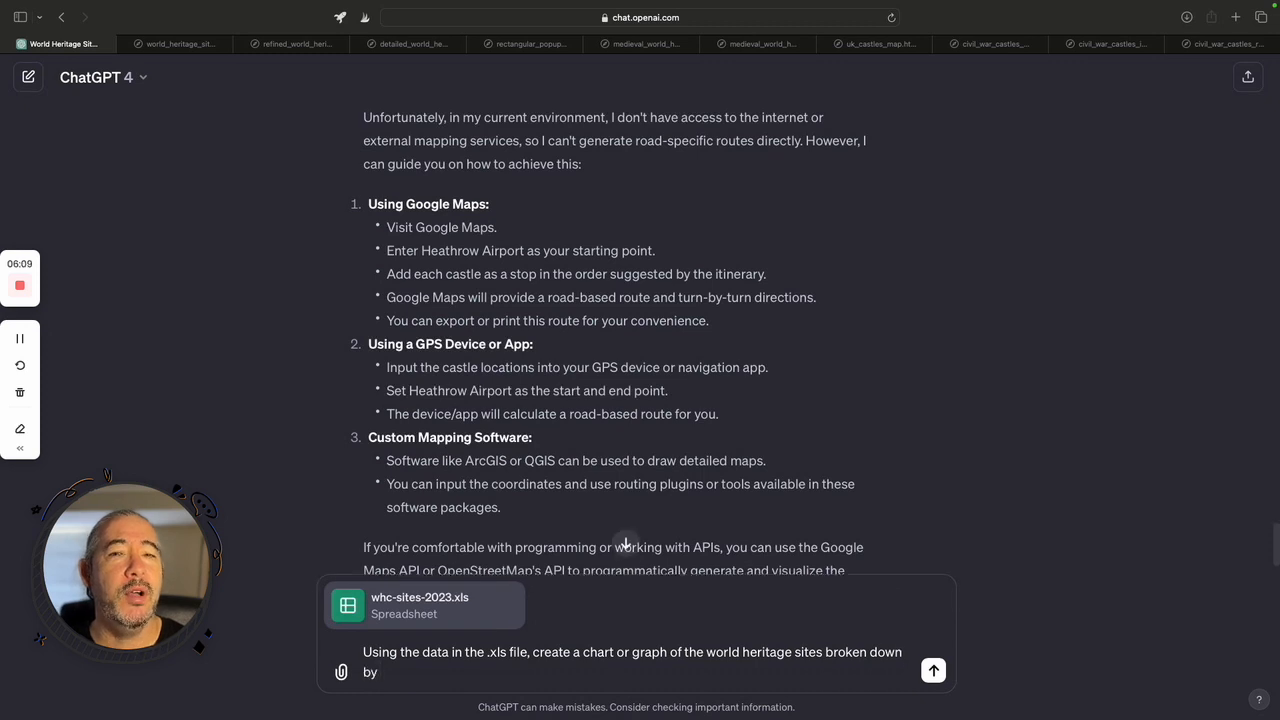
type(" cultural, natural and mixed we")
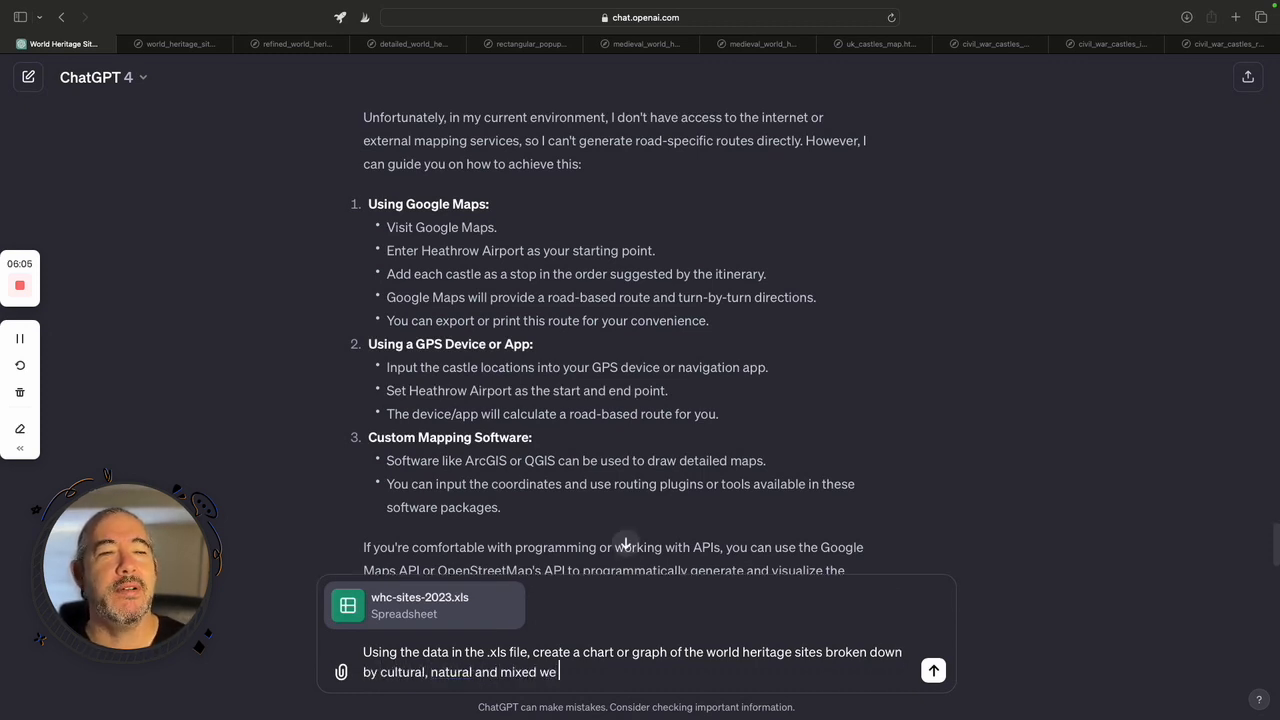
type(" did earlier.")
key("Return")
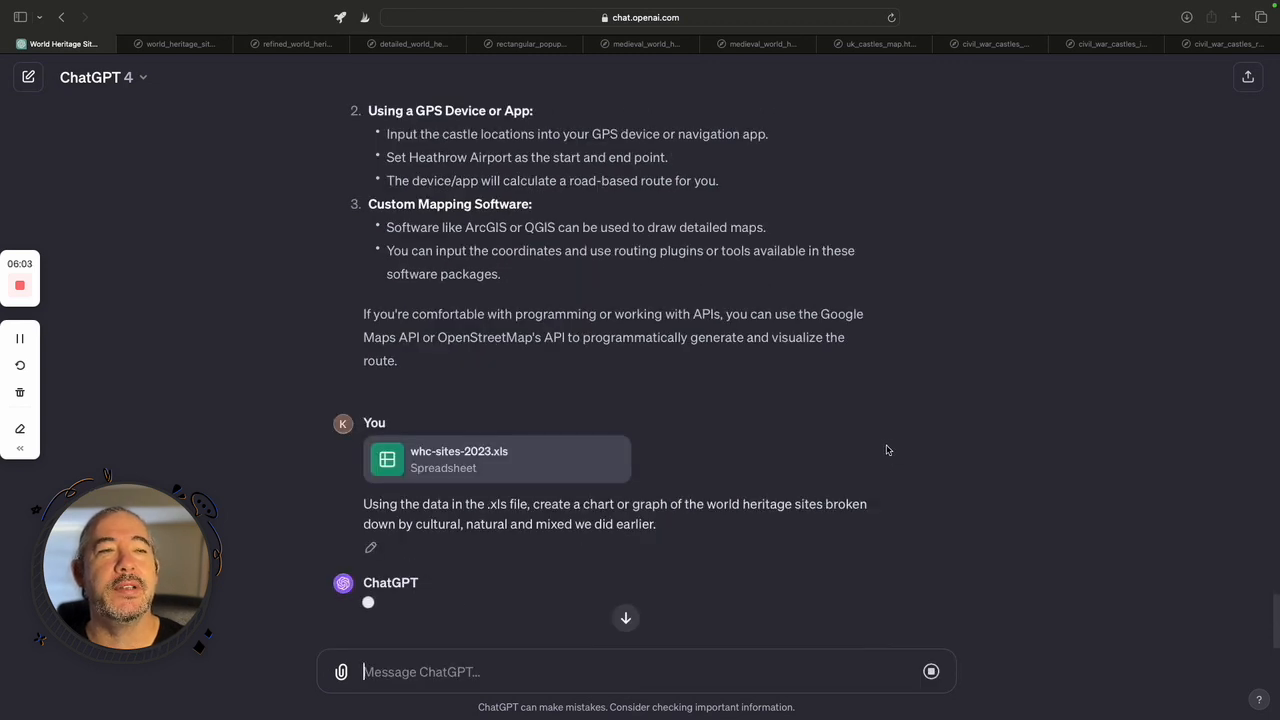
scroll(878, 474, "down", 1)
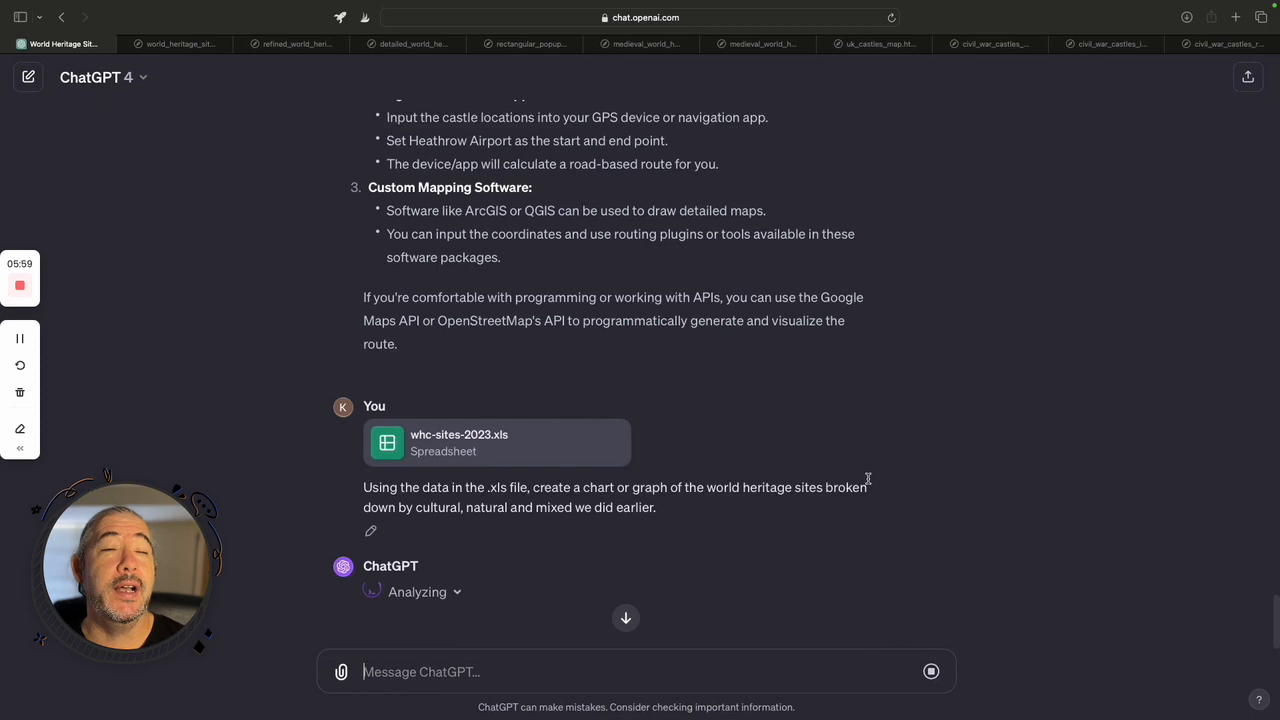
Ask ChatGPT to create a chart that shows the number of World Heritage sites by country.
type("create a chart that shows the number of world heritage sites by count")
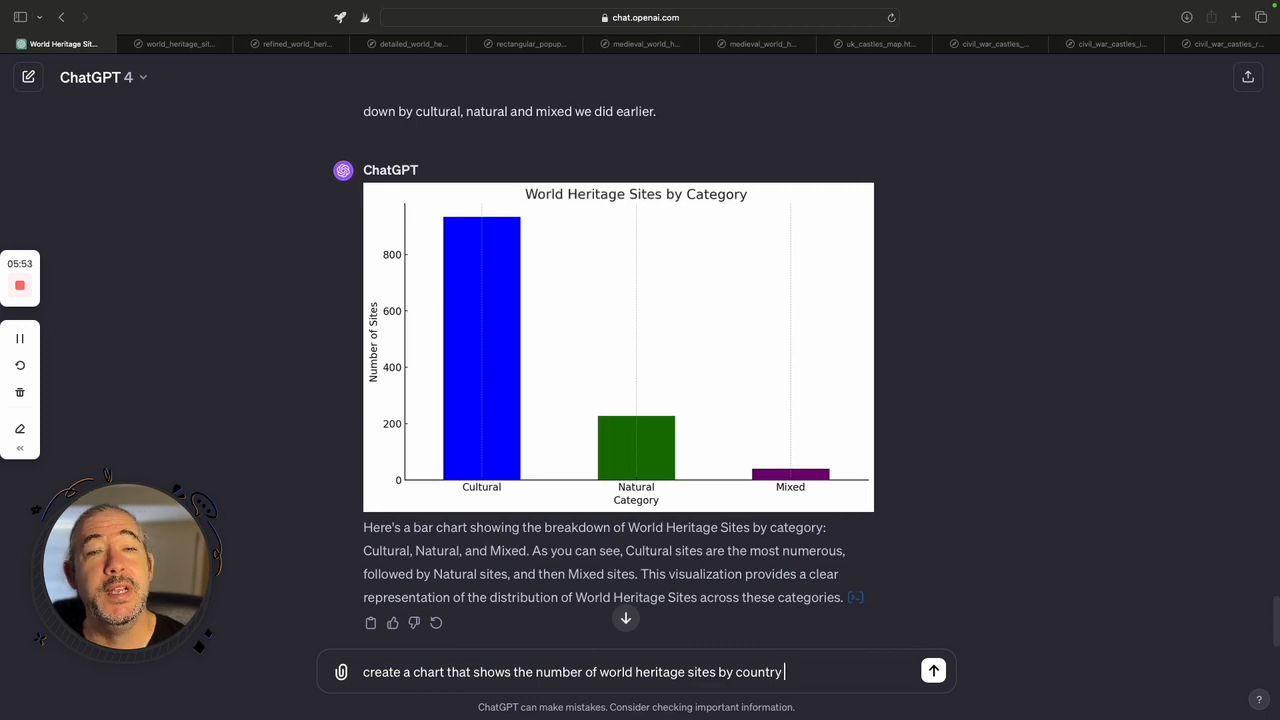
type("ry")
key("Return")
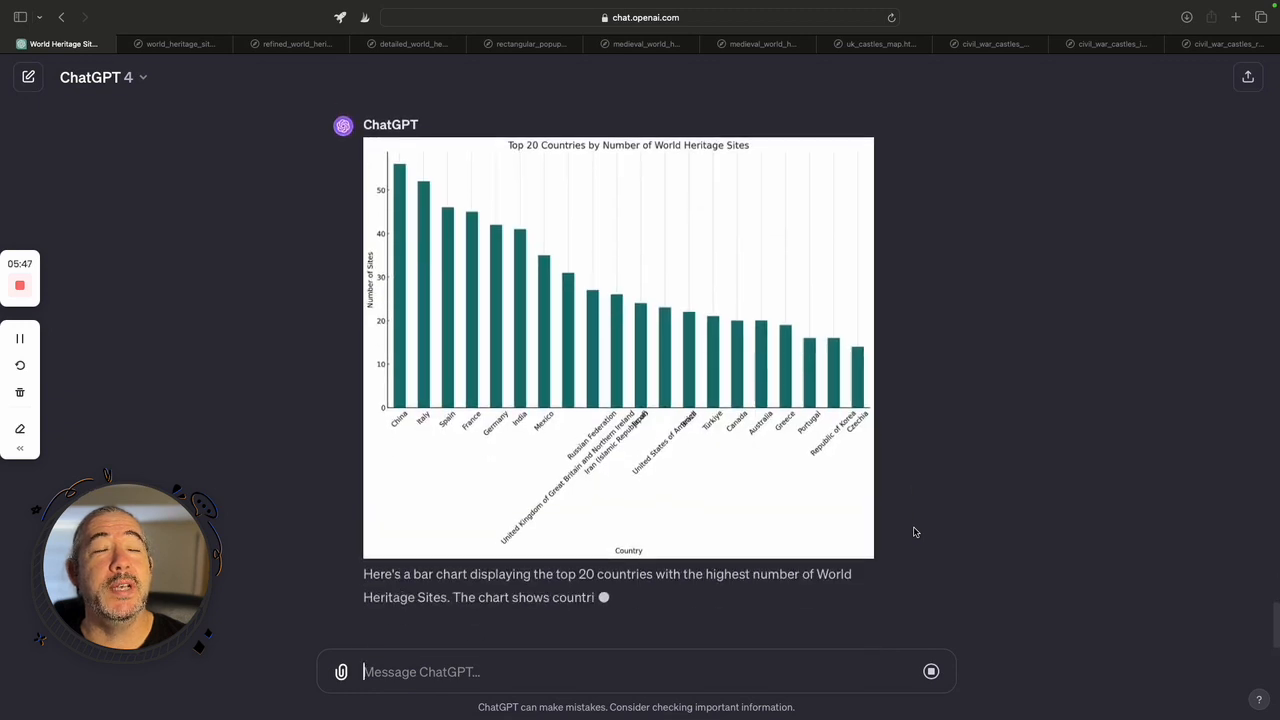
Tell ChatGPT that not all the bars are labeled, ask it to fix that error, and review the updated bar chart.
type("Not all the bars are labeled, fix that error")
key("Return")
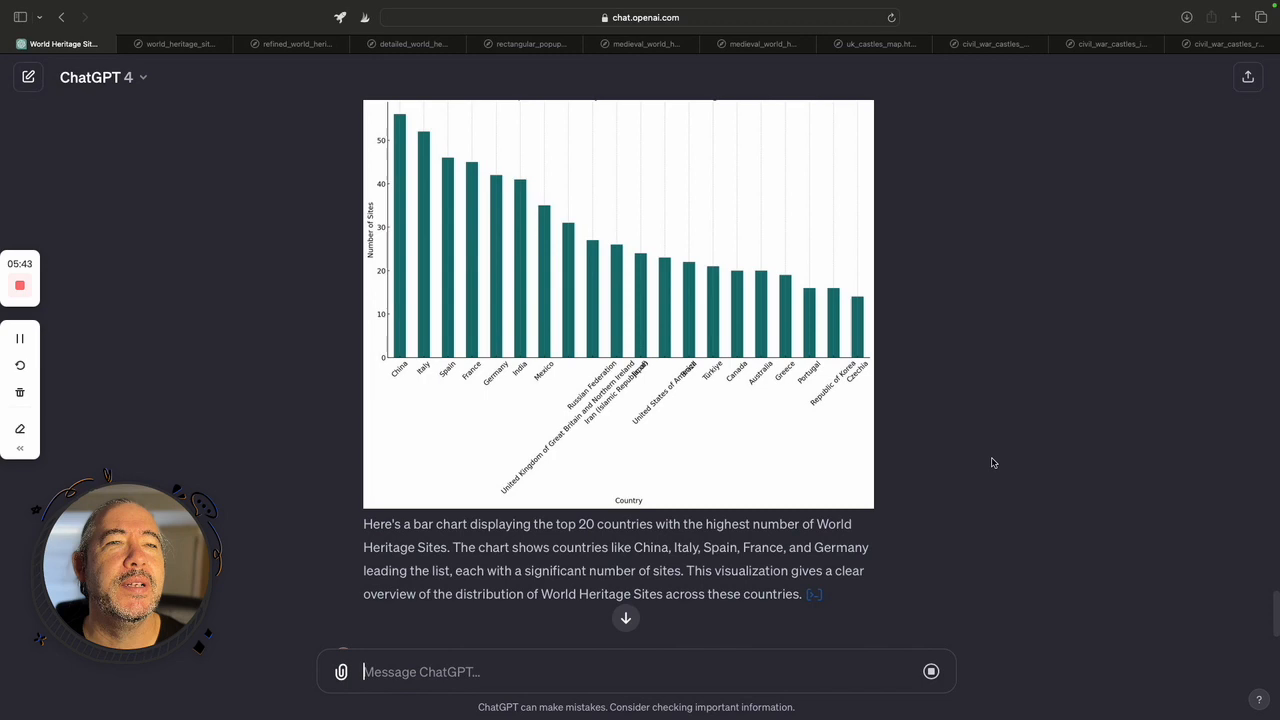
scroll(923, 480, "up", 5)
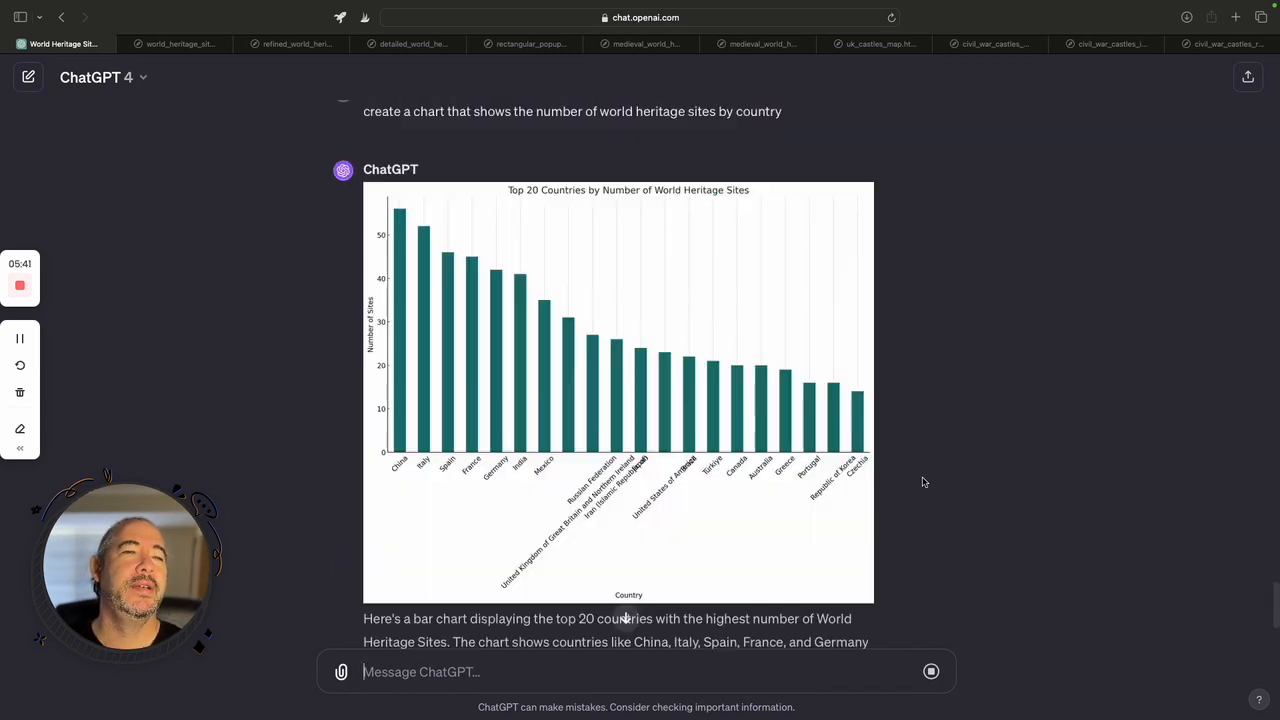
scroll(923, 482, "down", 10)
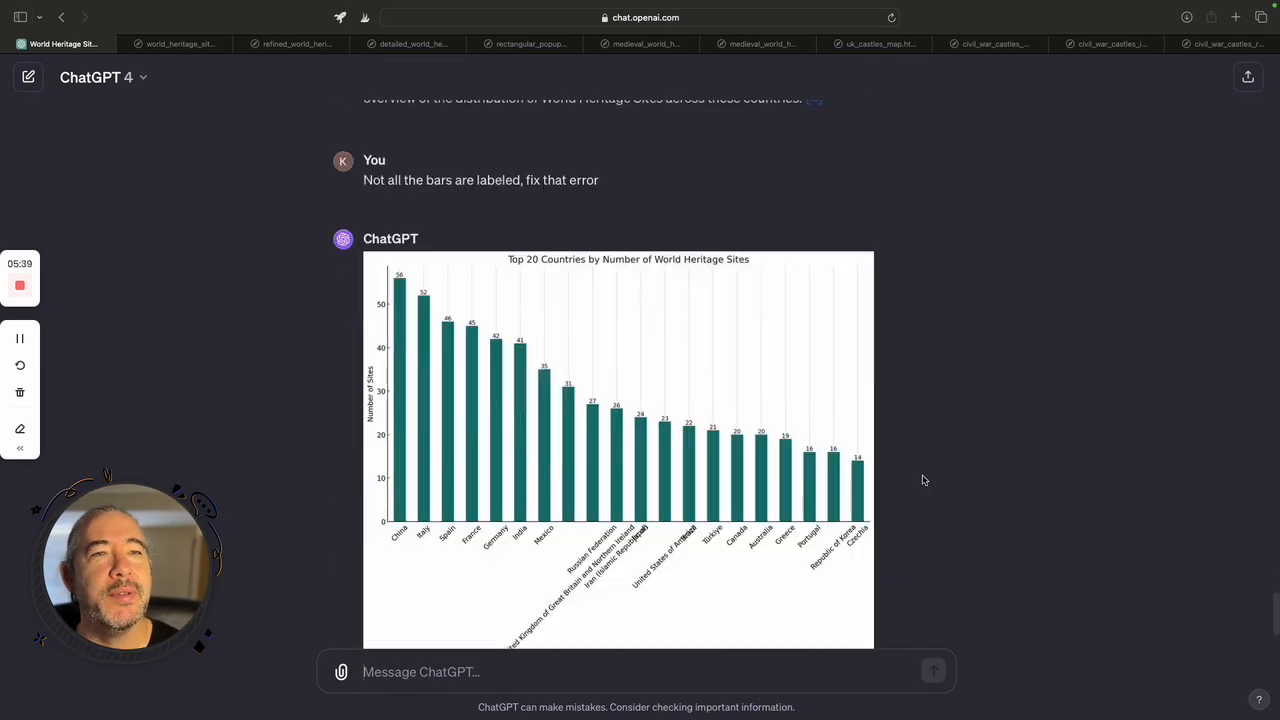
scroll(923, 480, "down", 3)
Ask ChatGPT to make a horizontal bar graph so the country names match the data.
type("make a horizontal ba")
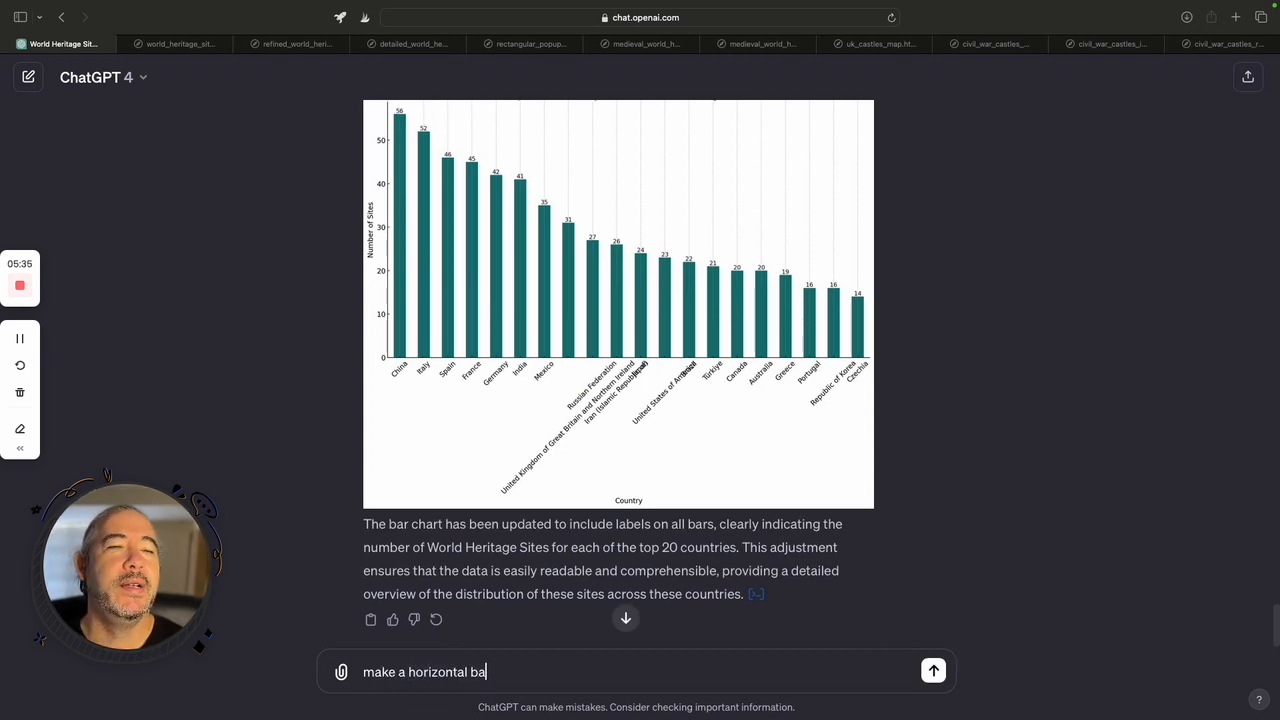
type("r graph so the country names match the data")
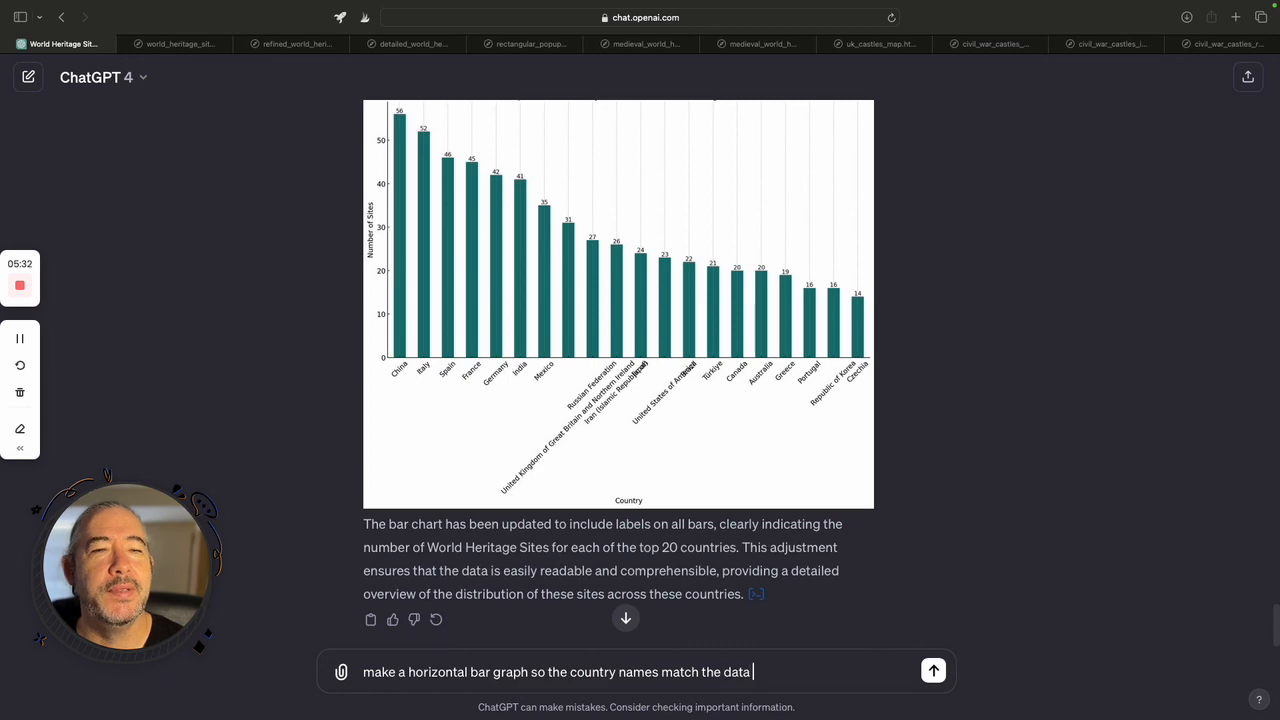
key("Return")
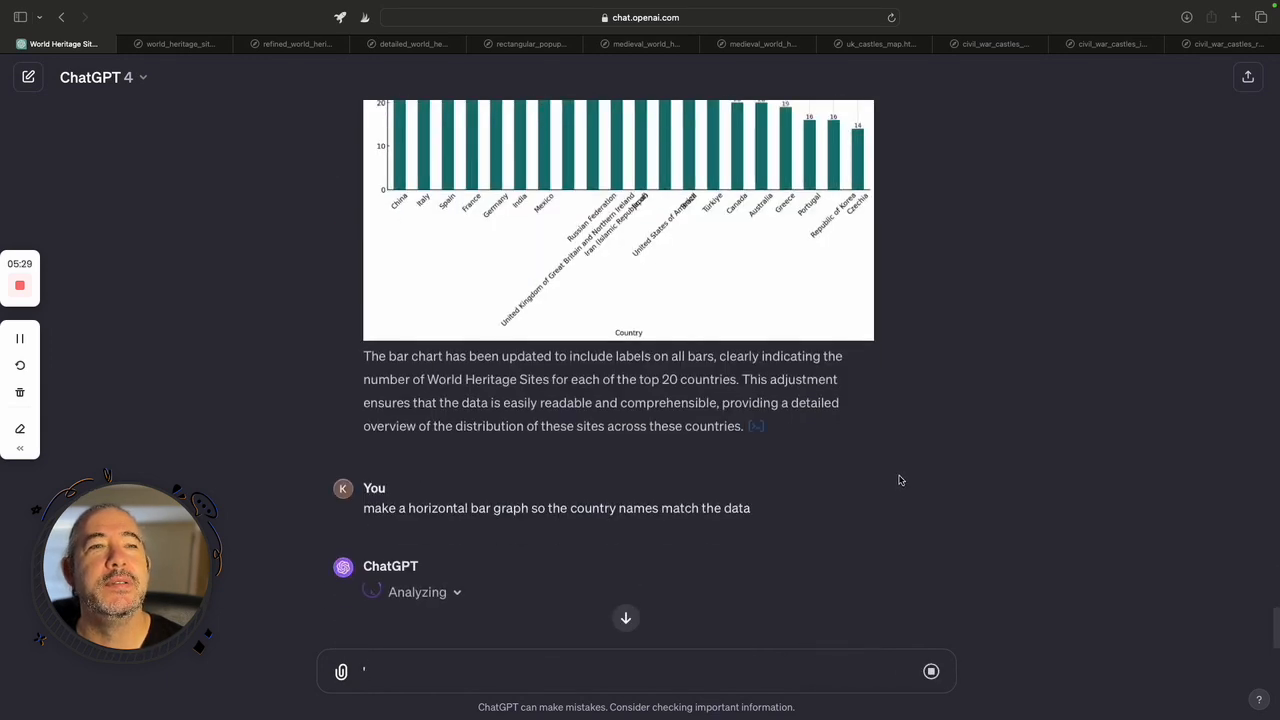
scroll(899, 481, "down", 4)
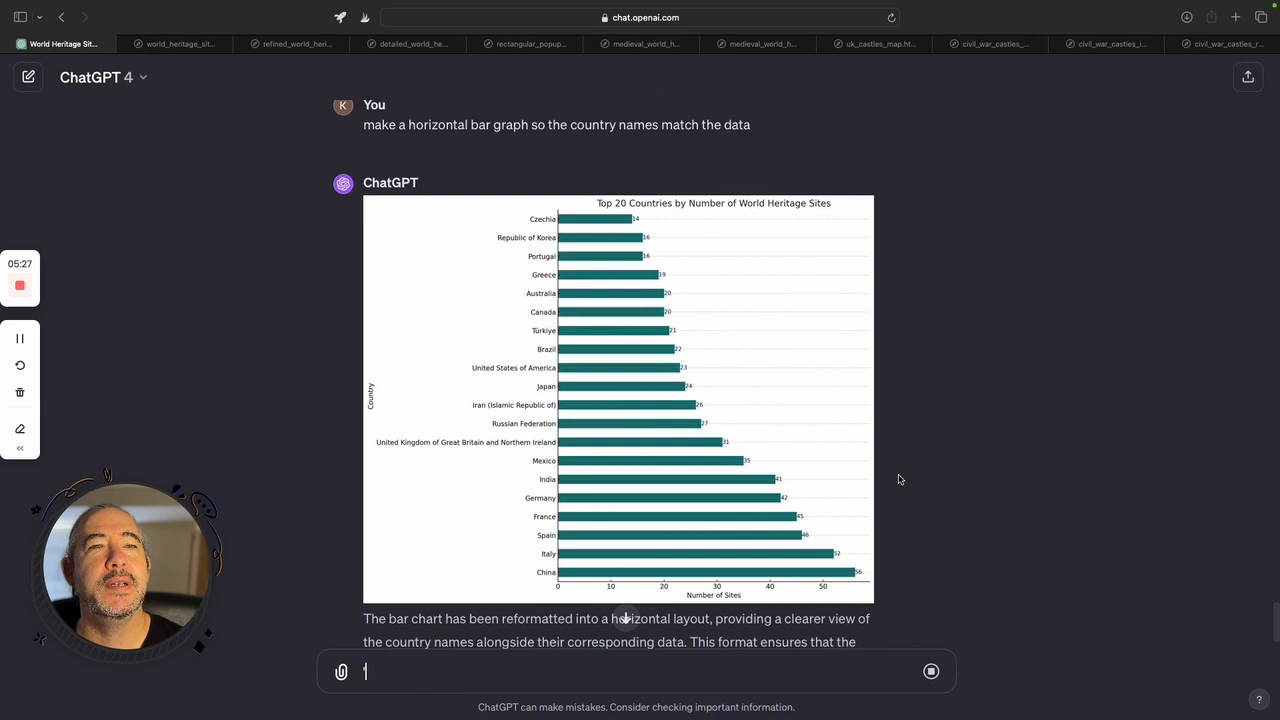
Ask ChatGPT to create a pie chart in which each segment is the number of sites on each continent.
type("Can you")
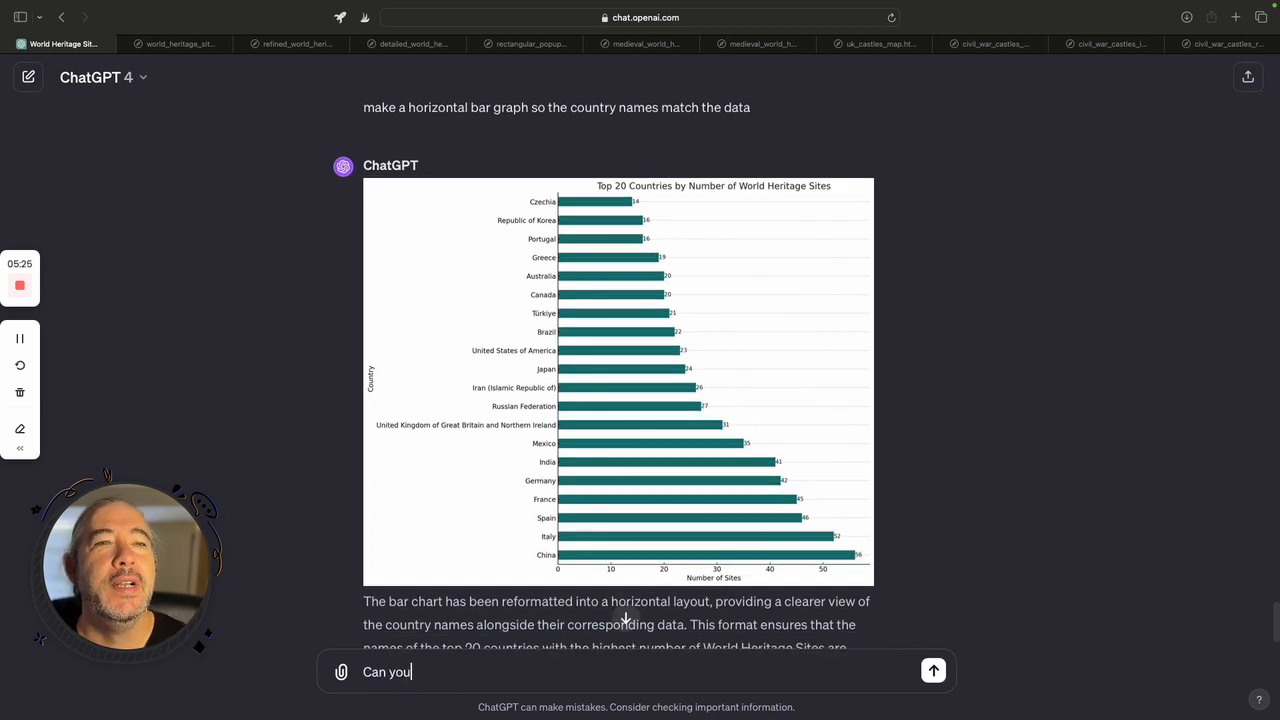
type(" create a pie chart to")
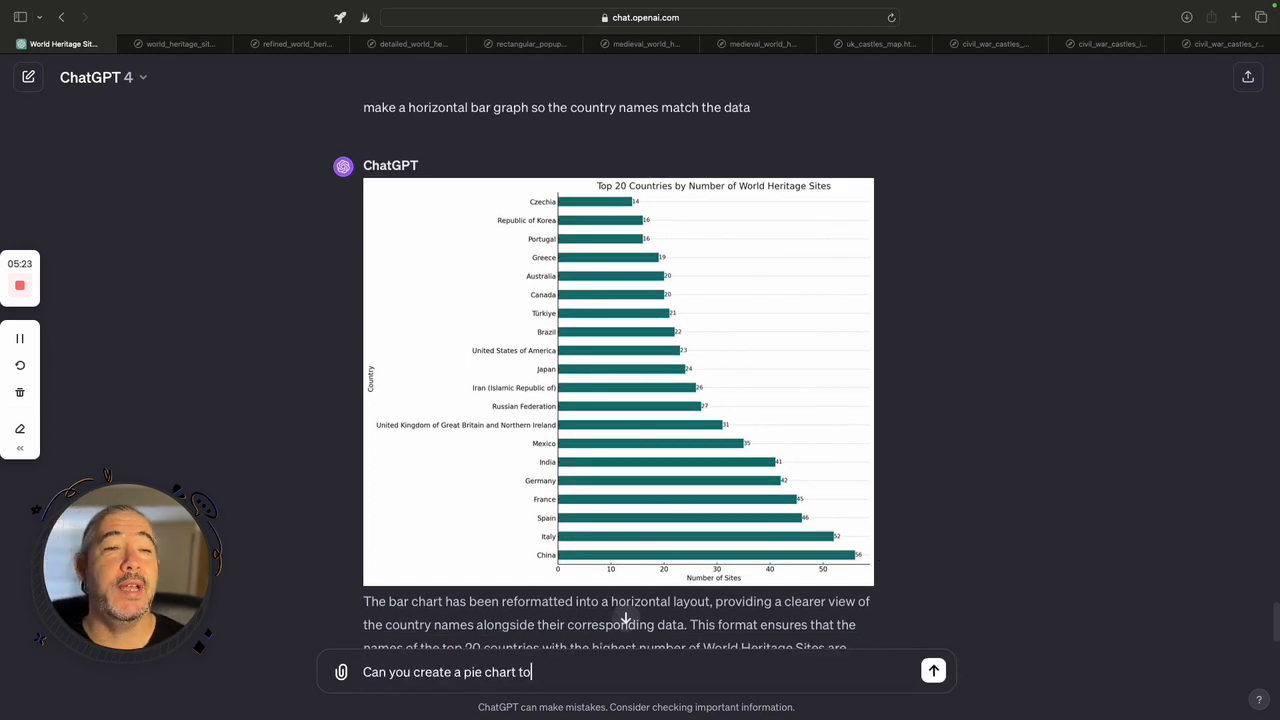
type(" each segment is the number of site")
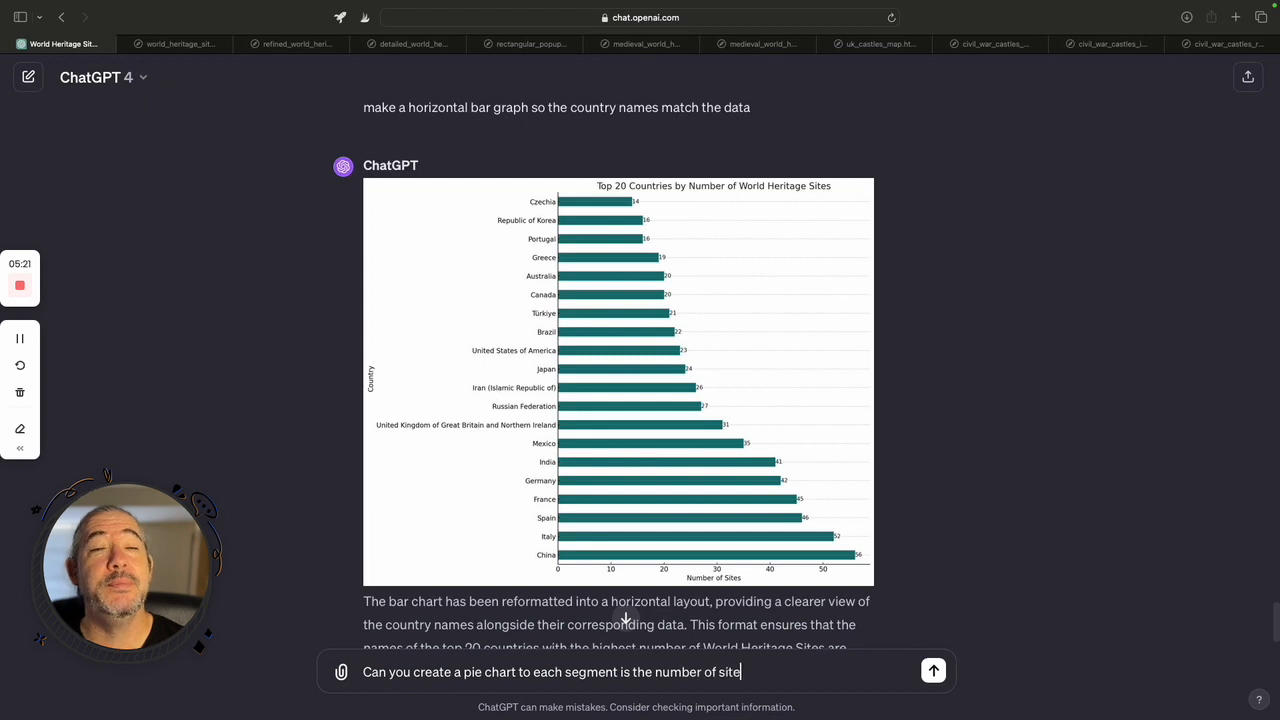
type(" son each continent")
left_click(744, 672)
key("BackSpace")
key("Right")
key("Return")
scroll(854, 552, "up", 1)
scroll(854, 559, "down", 3)
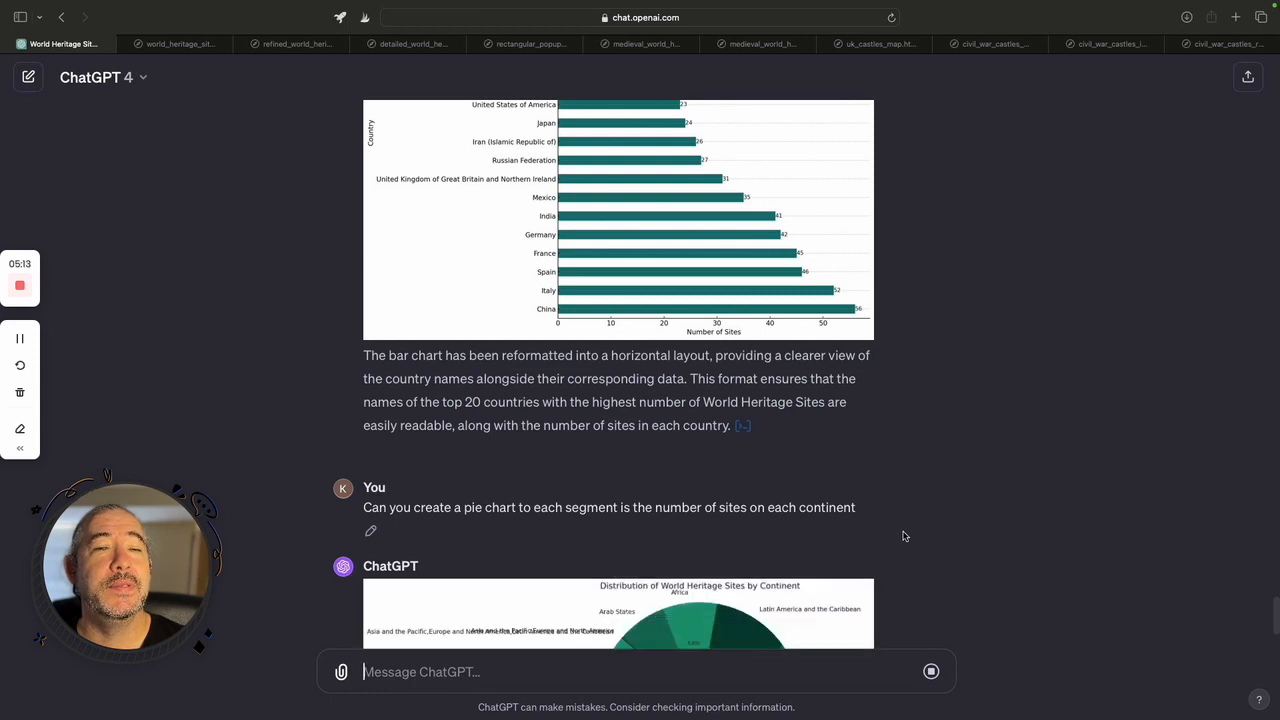
Ask ChatGPT to redo the pie chart with a different colour for each segment and only land continents: Europe, North America, South America, Oceania and so on.
type("that look ")
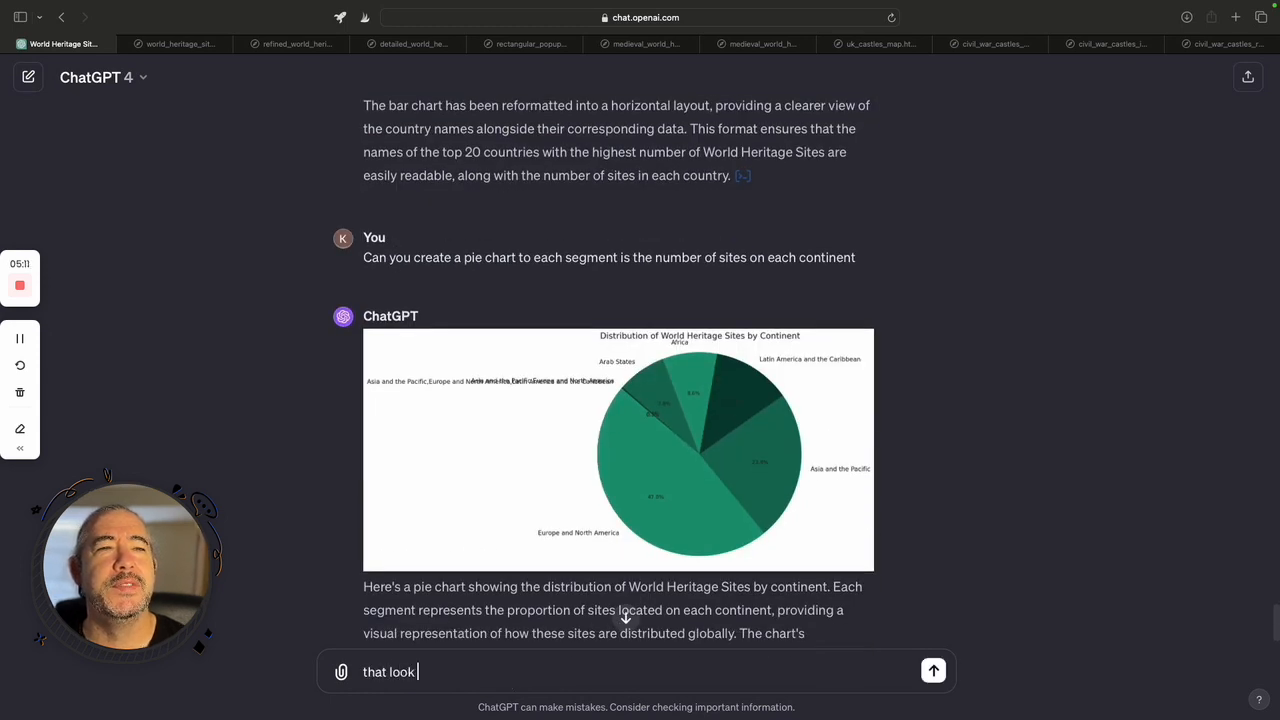
type("terrible use a different colour")
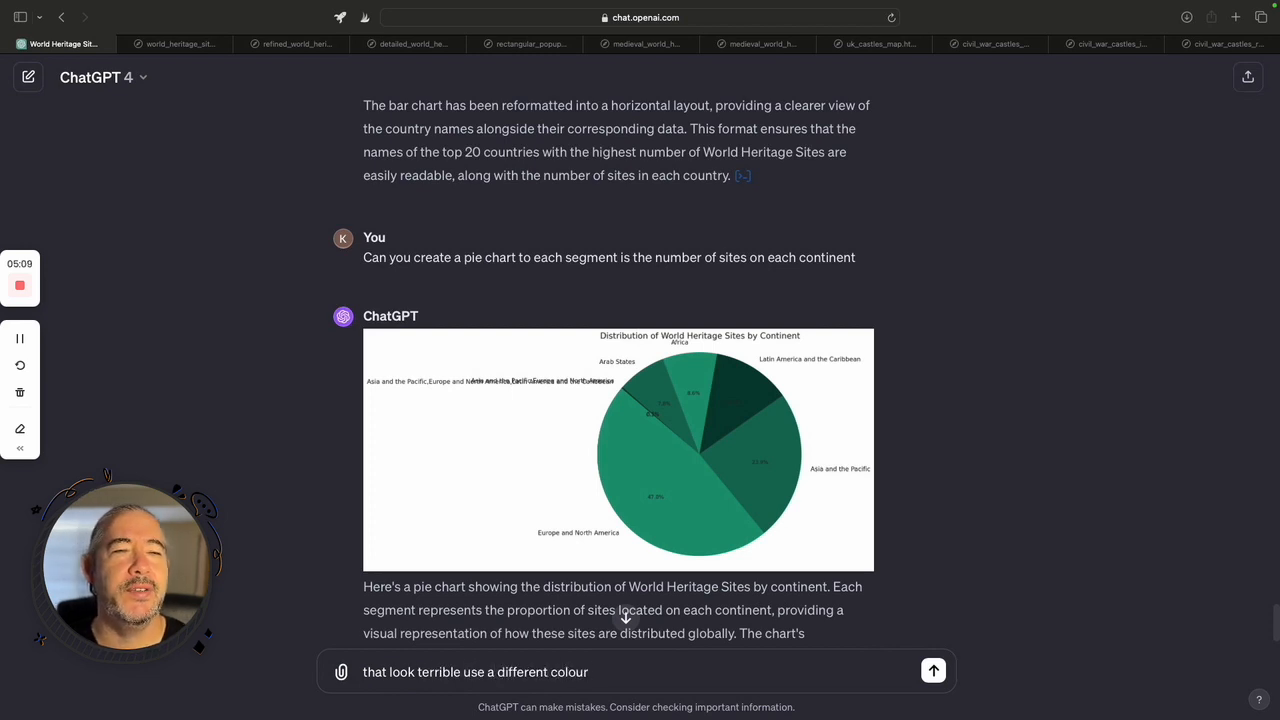
type(" for each and ")
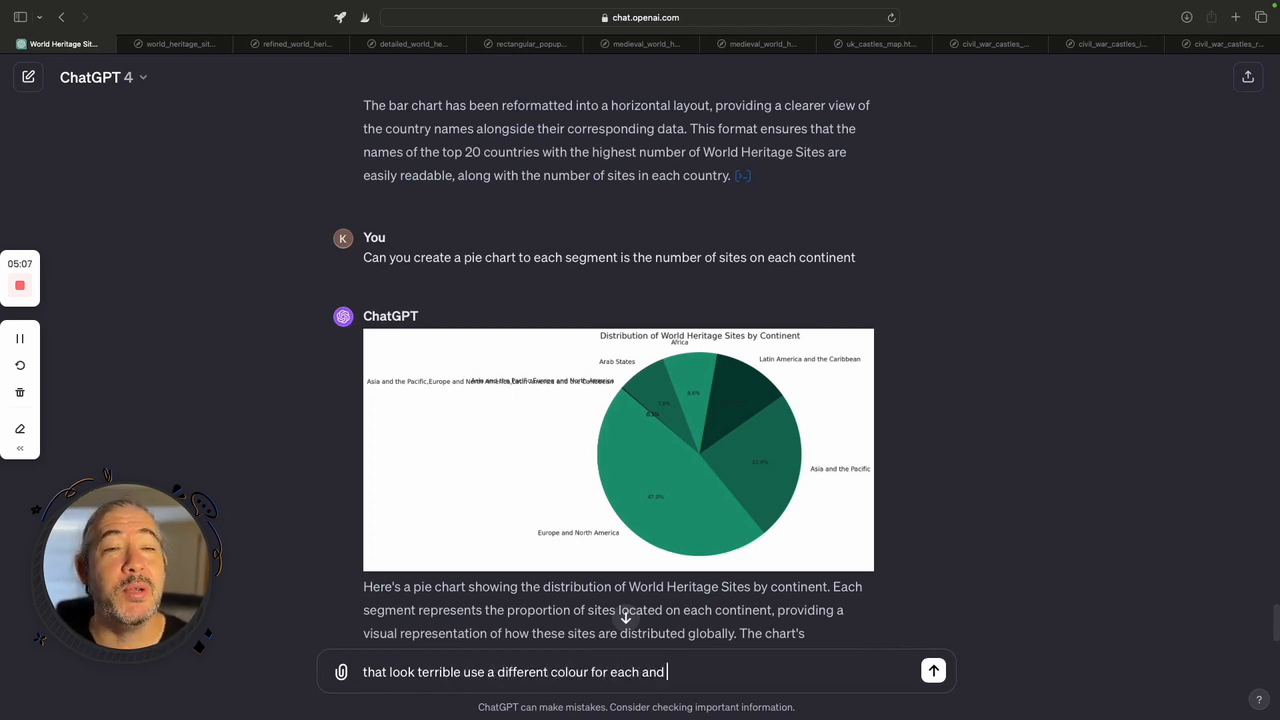
type("only use land continents to organise them.  i.e.Europe, North America,")
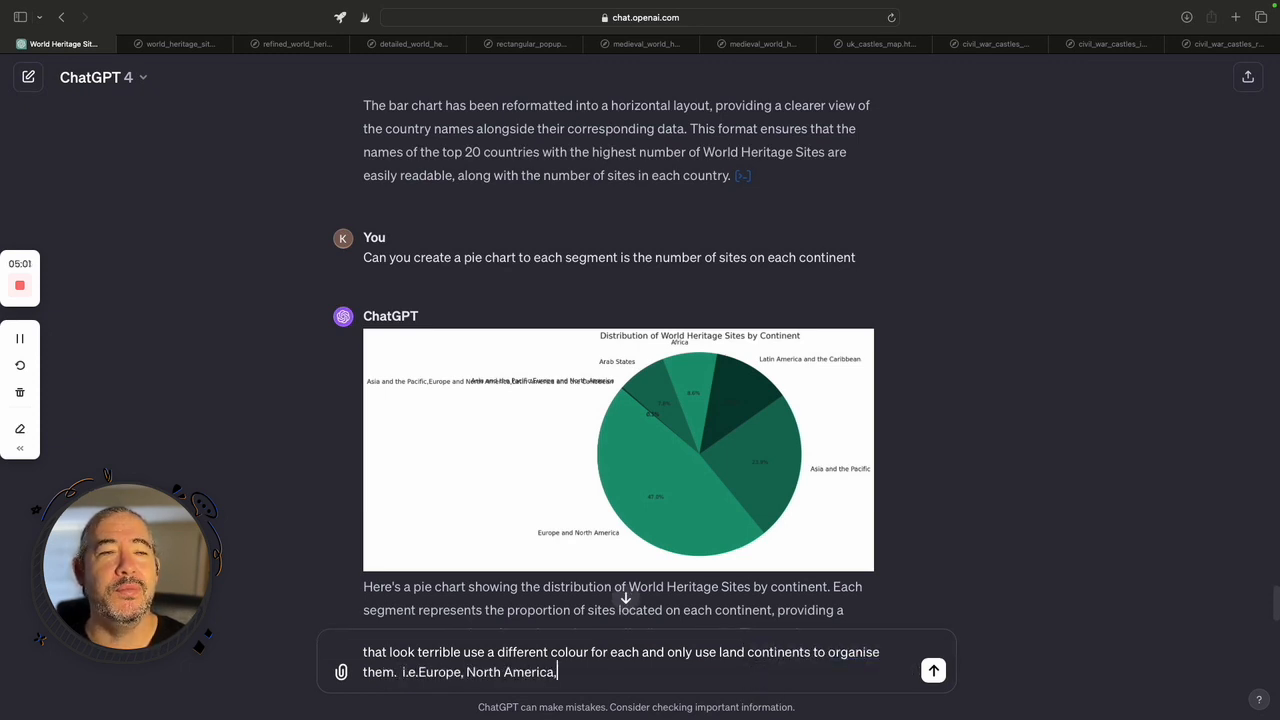
type(" South America, Oceania and so on.")
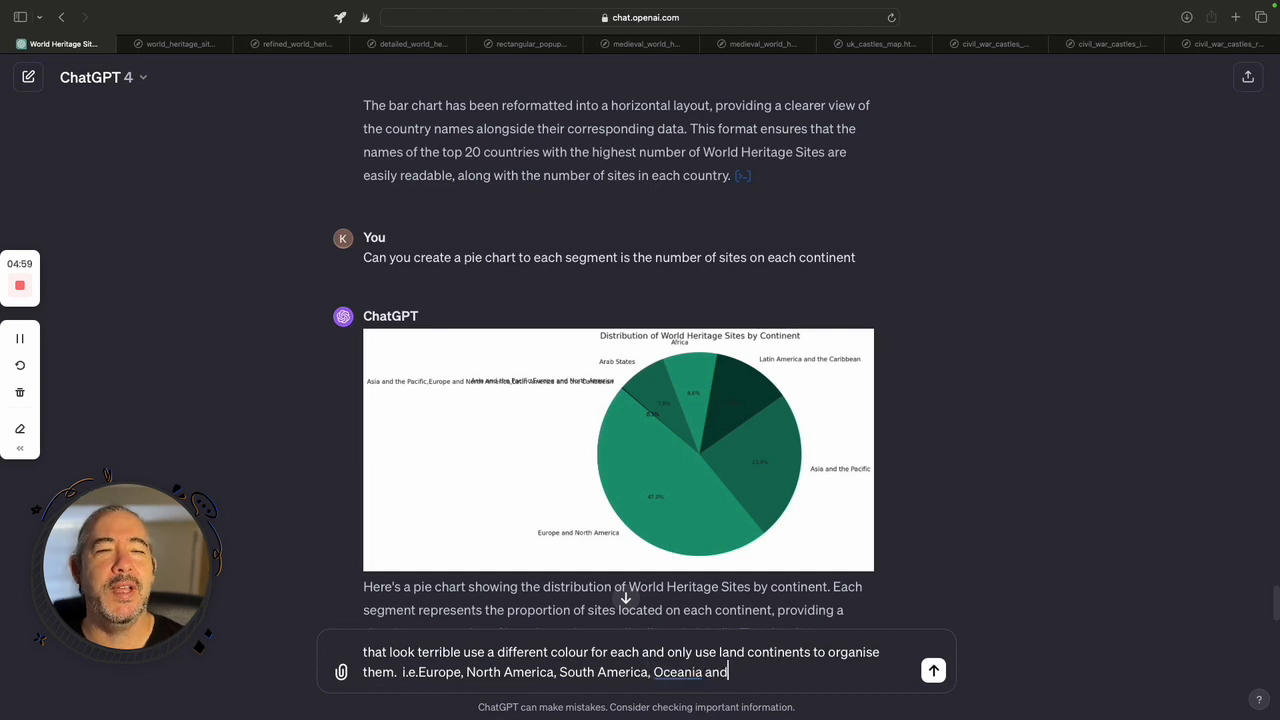
key("Return")
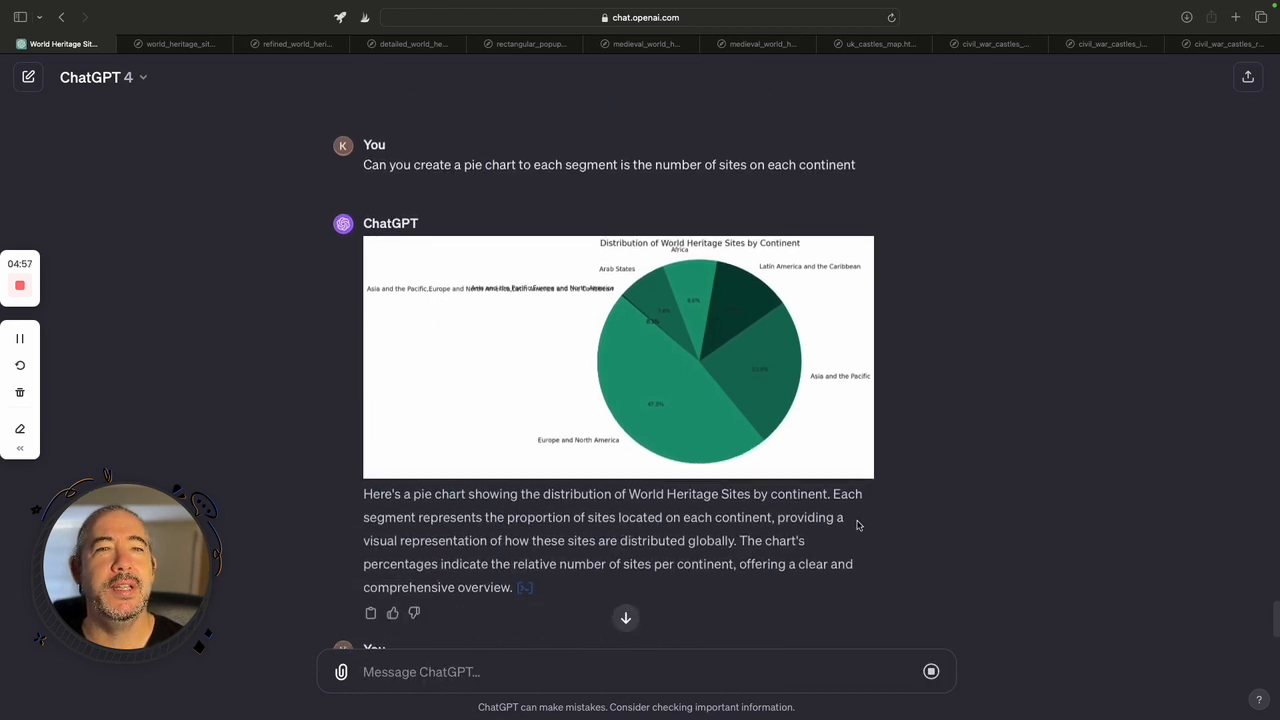
scroll(857, 525, "down", 2)
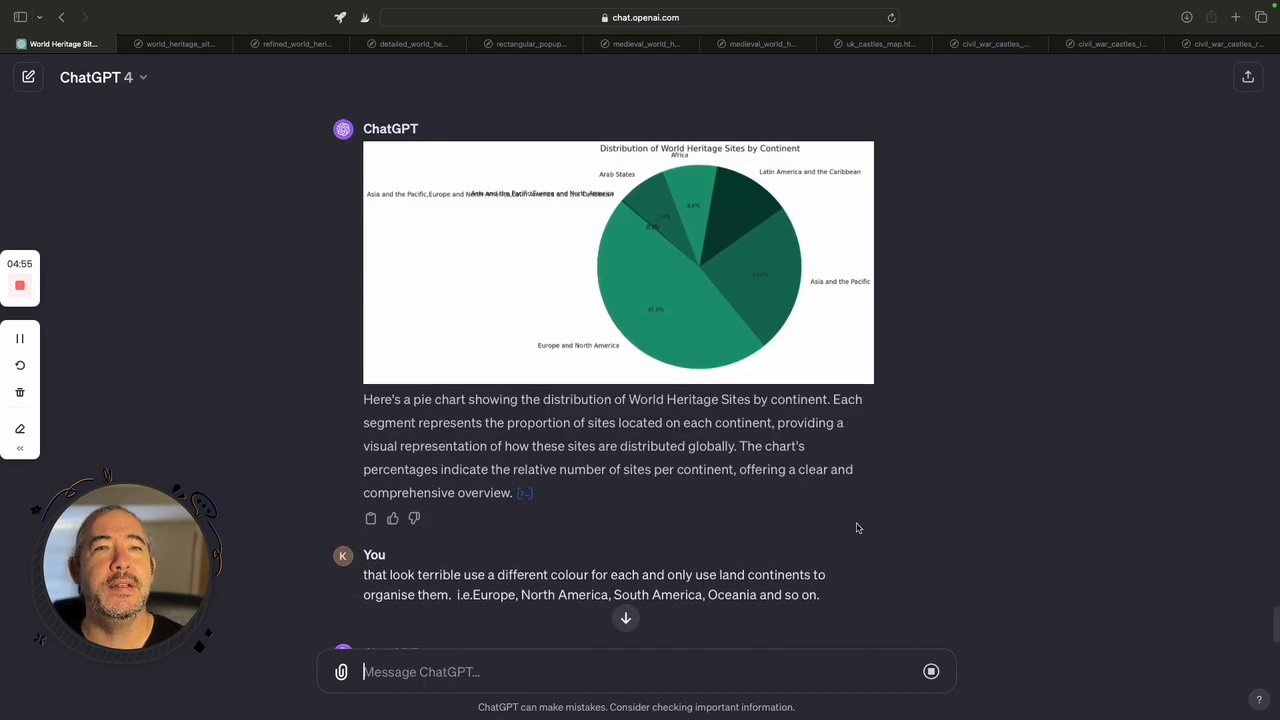
scroll(857, 527, "down", 2)
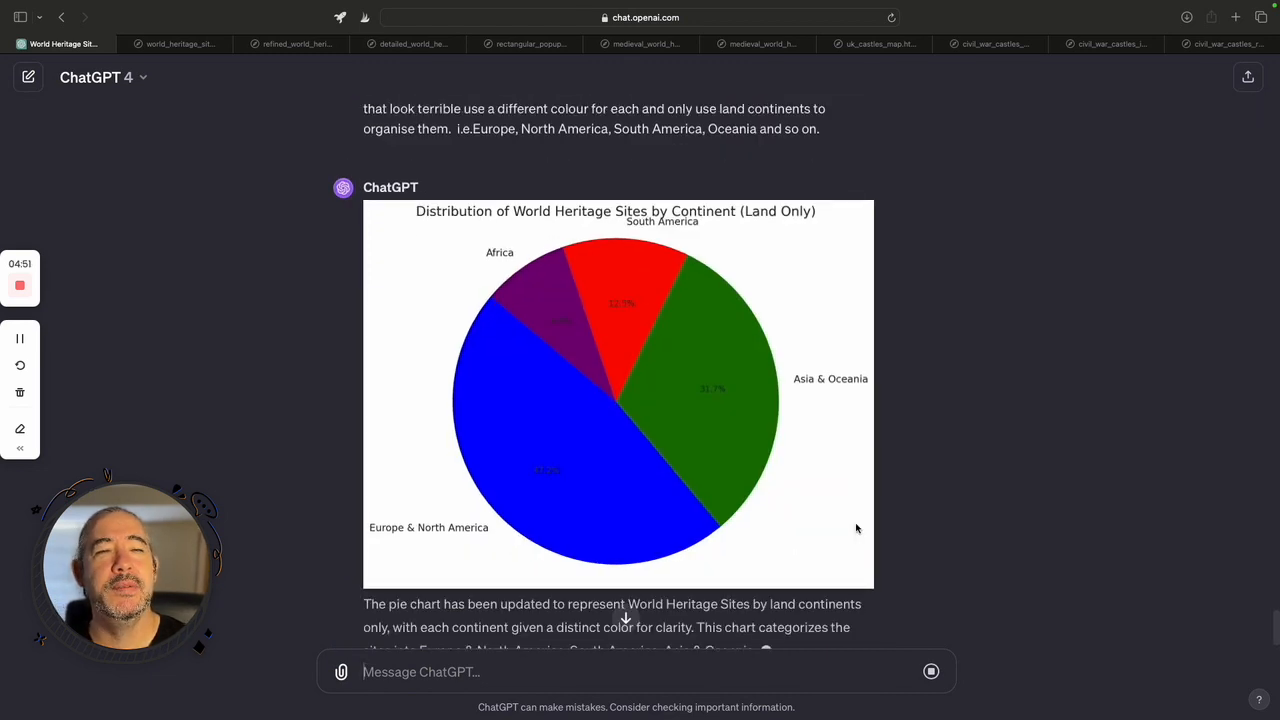
Reply "much better" to ChatGPT and look over the recoloured land-continent pie chart.
type("much better")
key("Return")
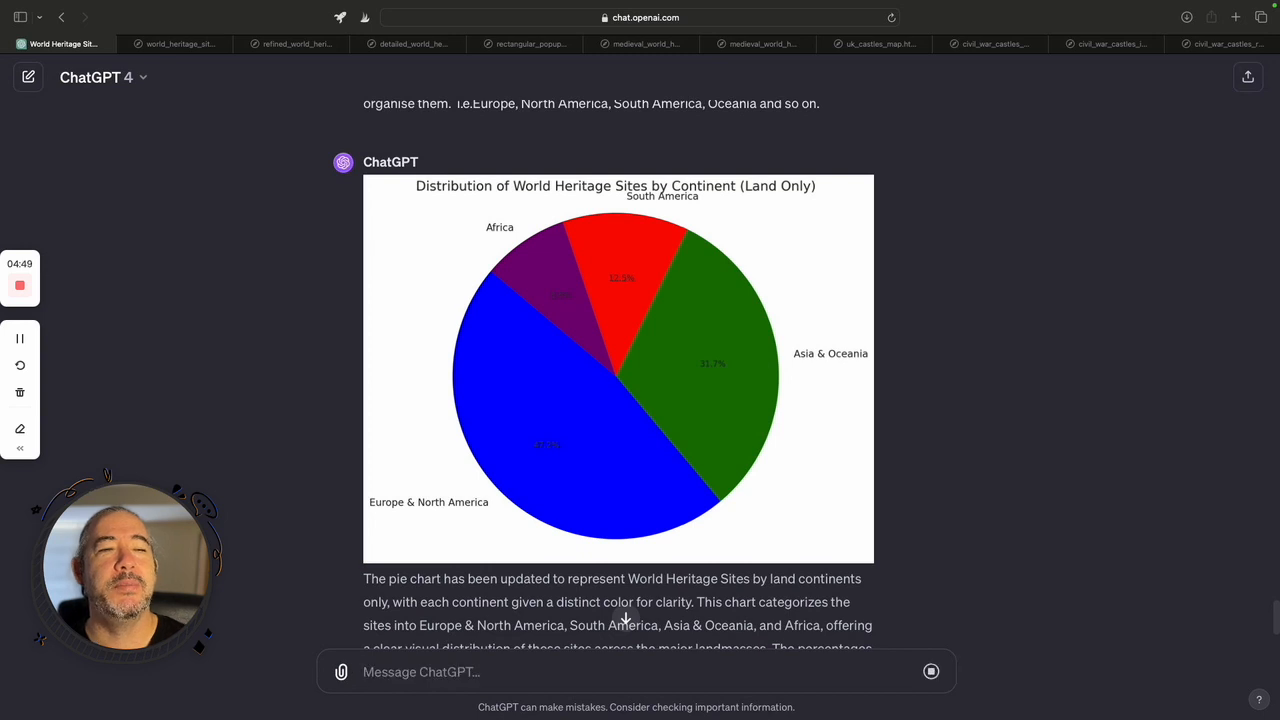
scroll(896, 547, "down", 4)
scroll(895, 548, "up", 4)
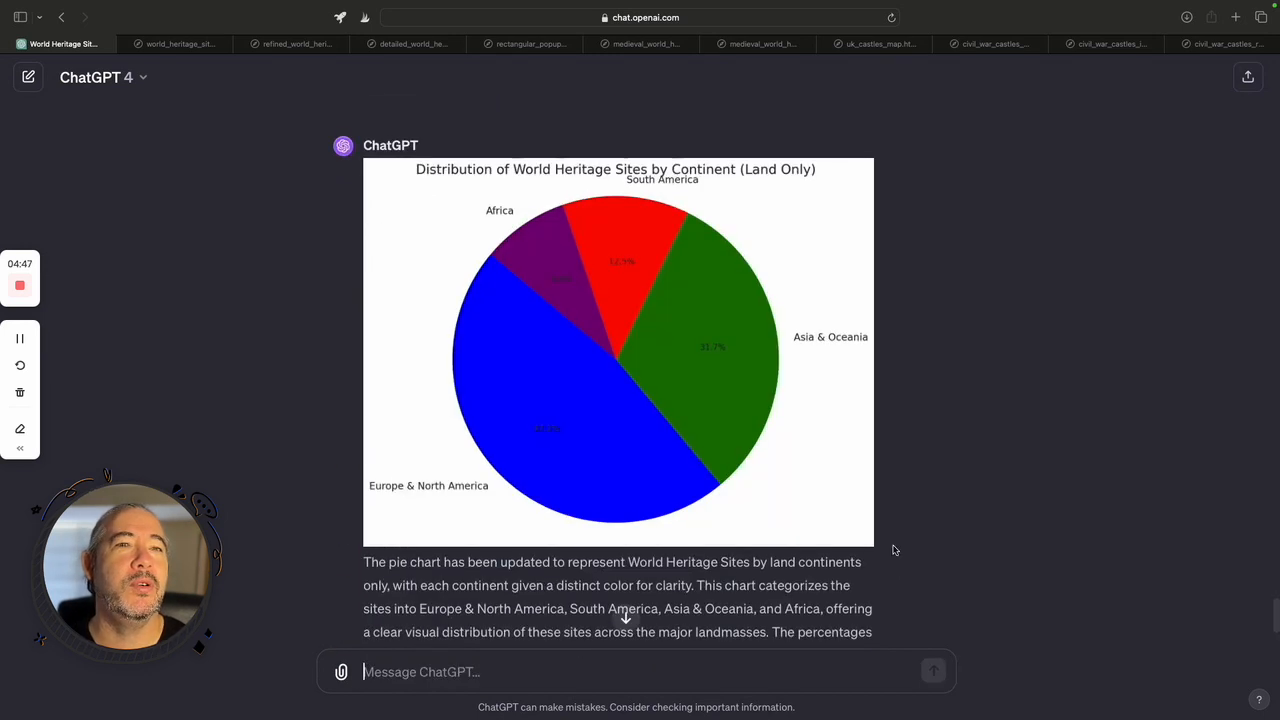
mouse_move(1070, 5)
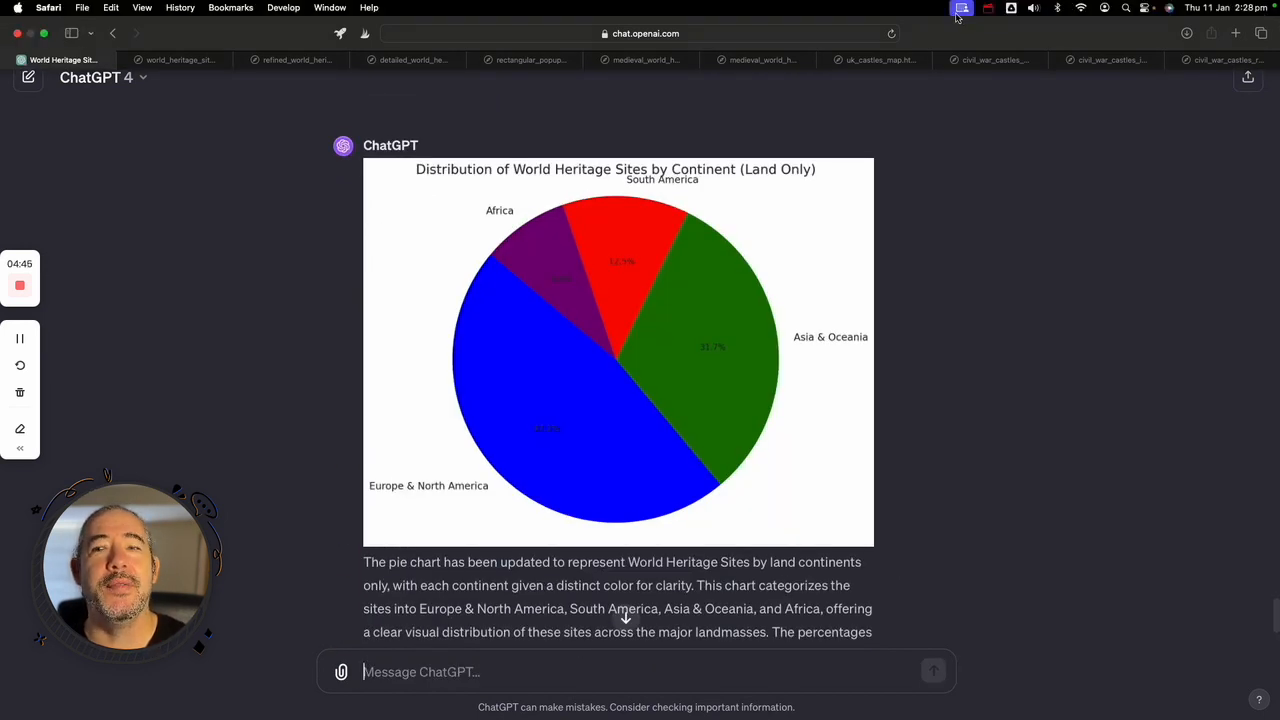